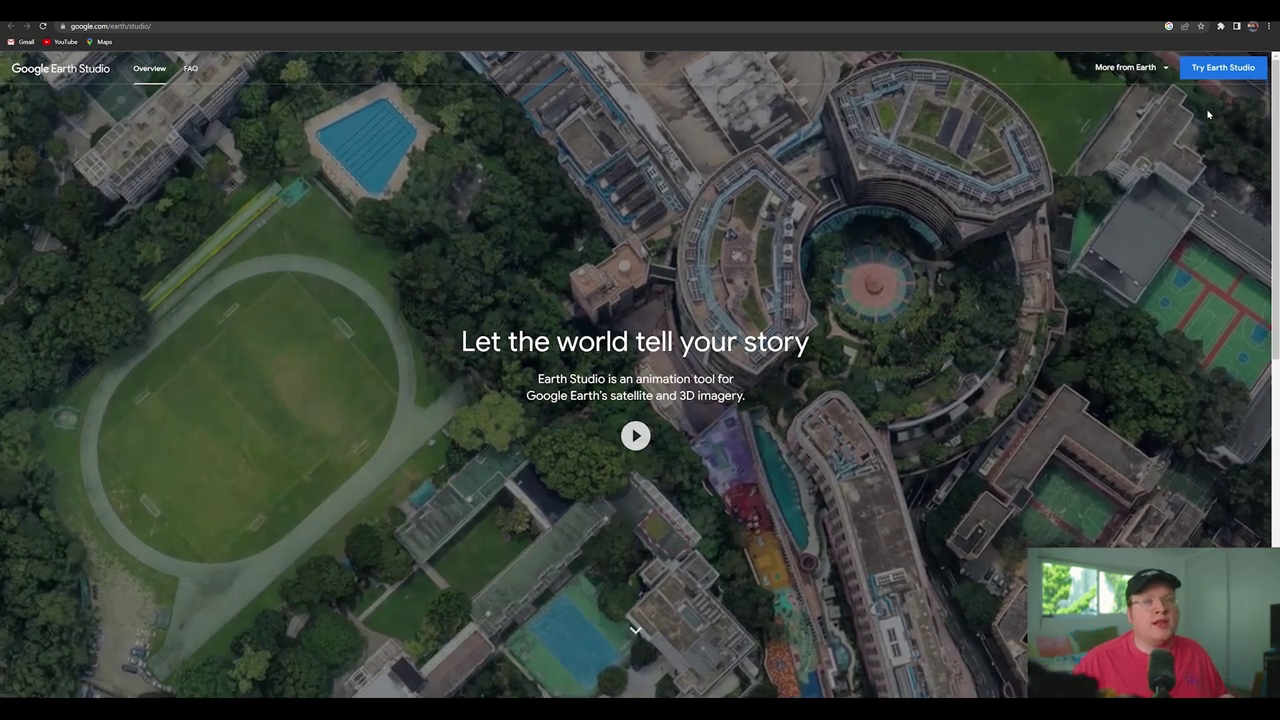
Create a blank Earth project named "Cool Spaceships" with a frame rate of 24 FPS.
left_click(1221, 69)
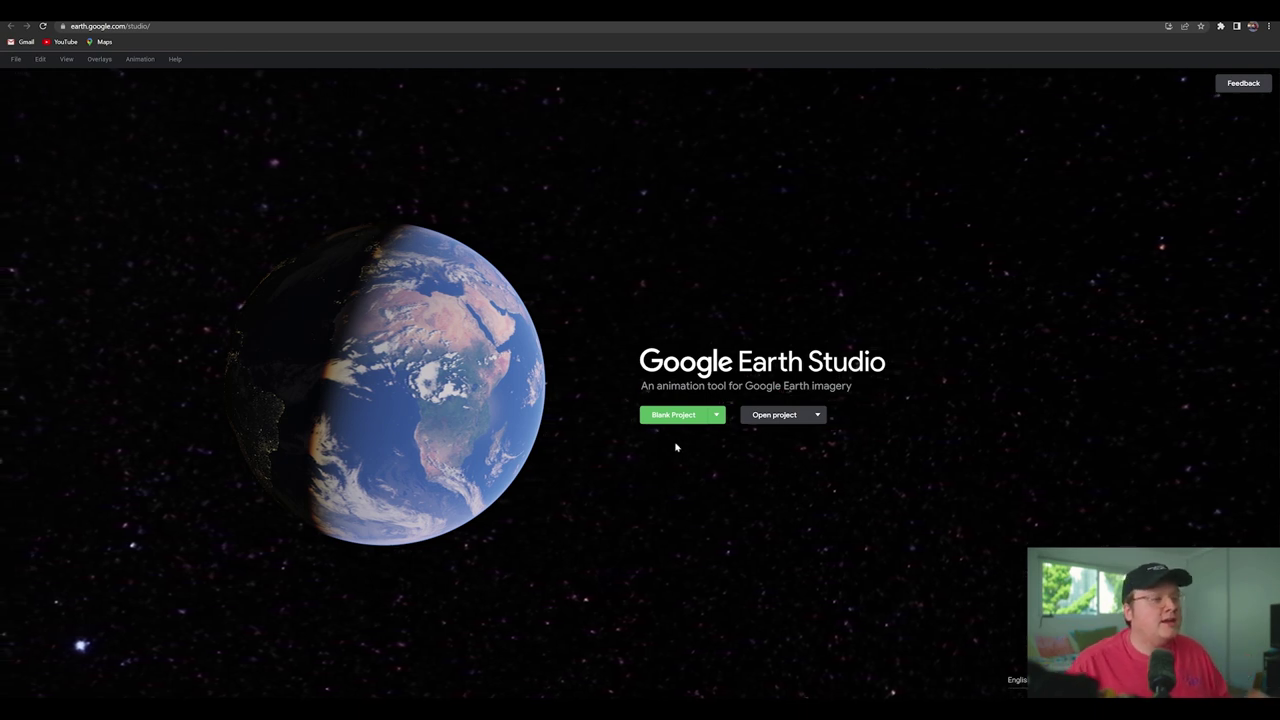
left_click(681, 416)
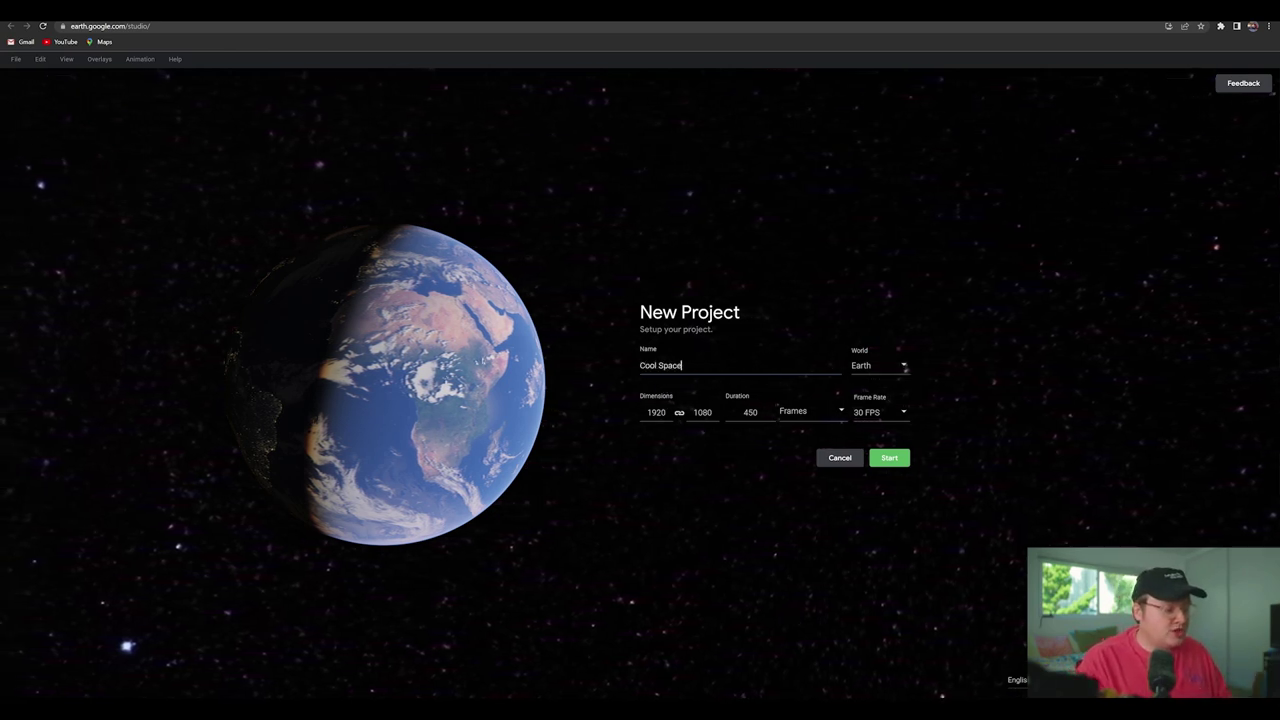
type("Cool Spaceships")
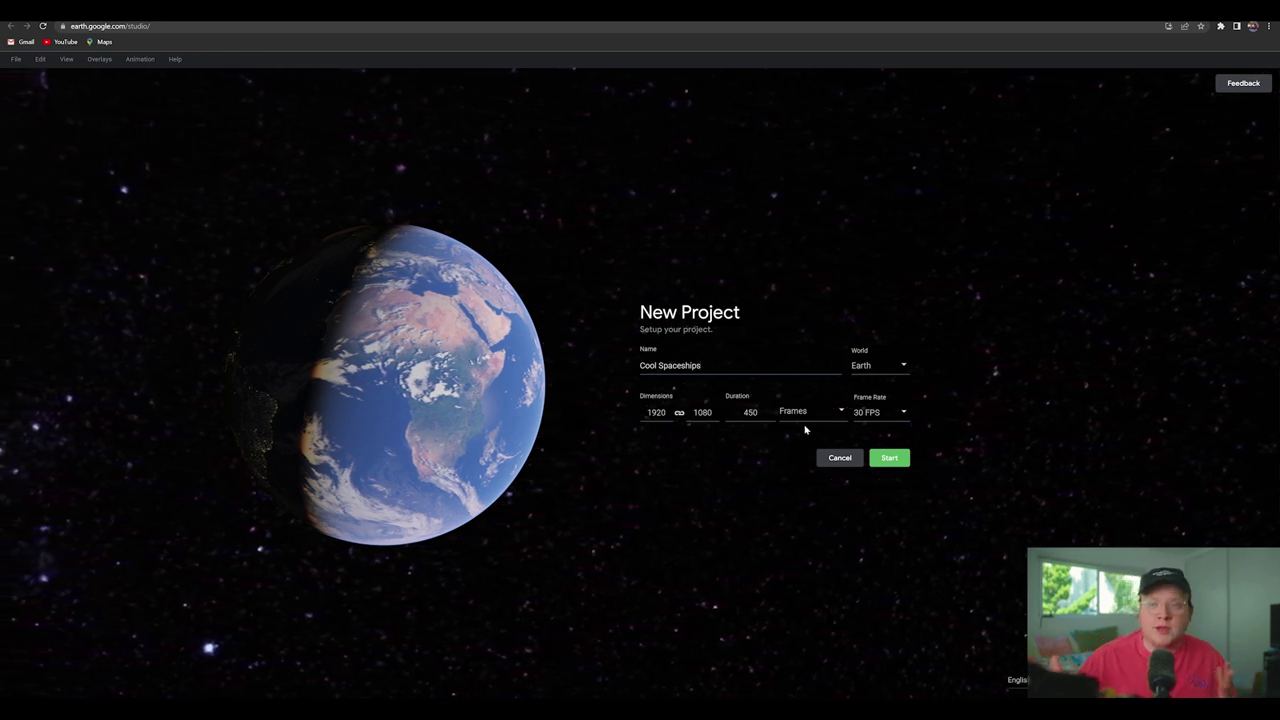
left_click(888, 418)
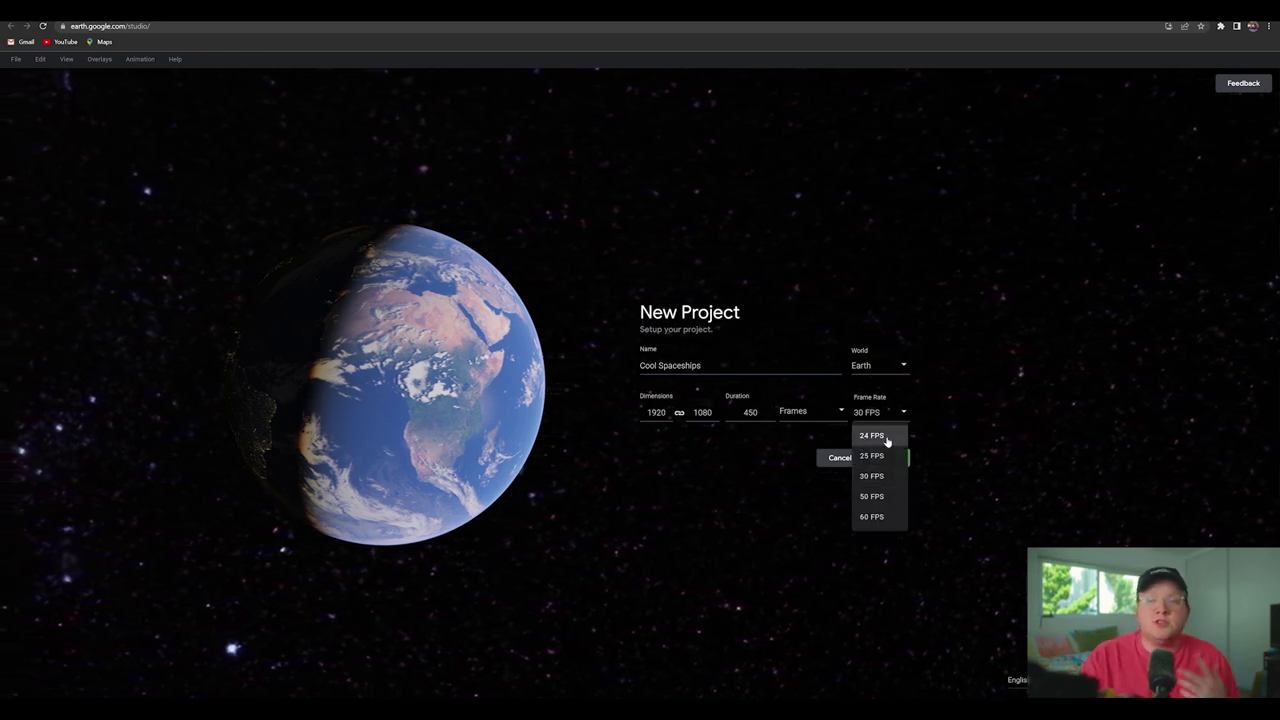
left_click(887, 437)
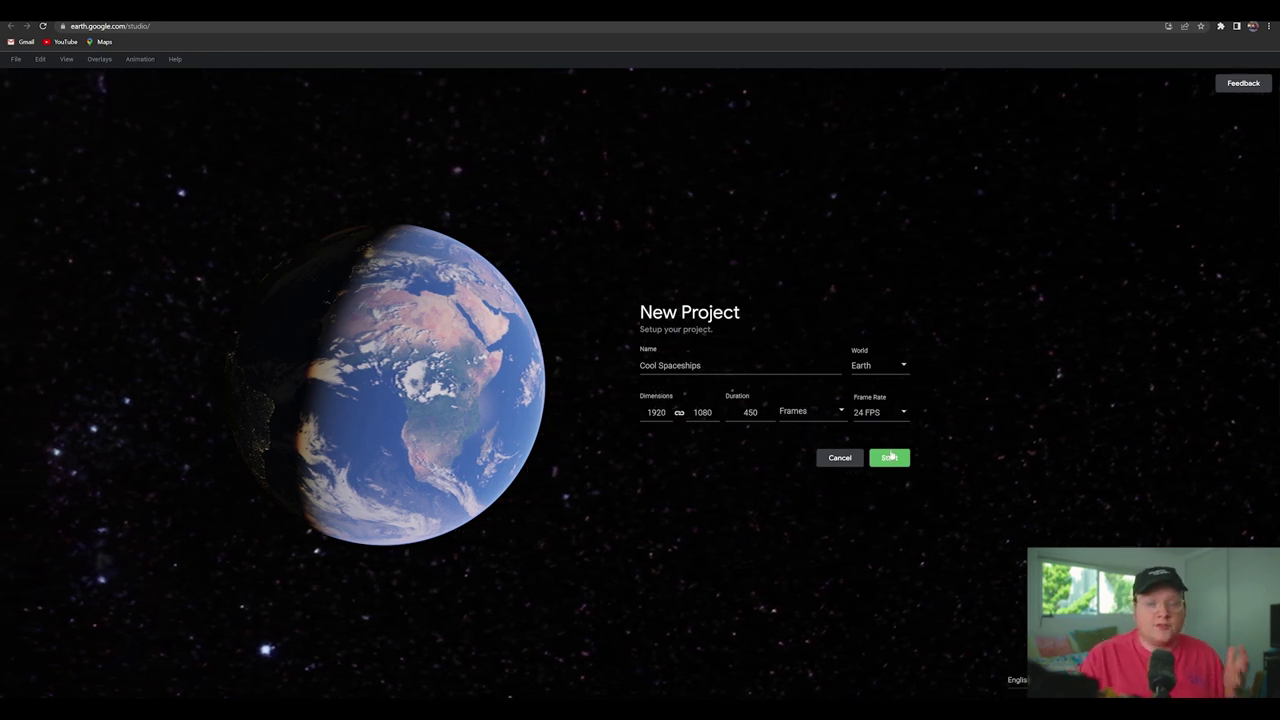
left_click(889, 458)
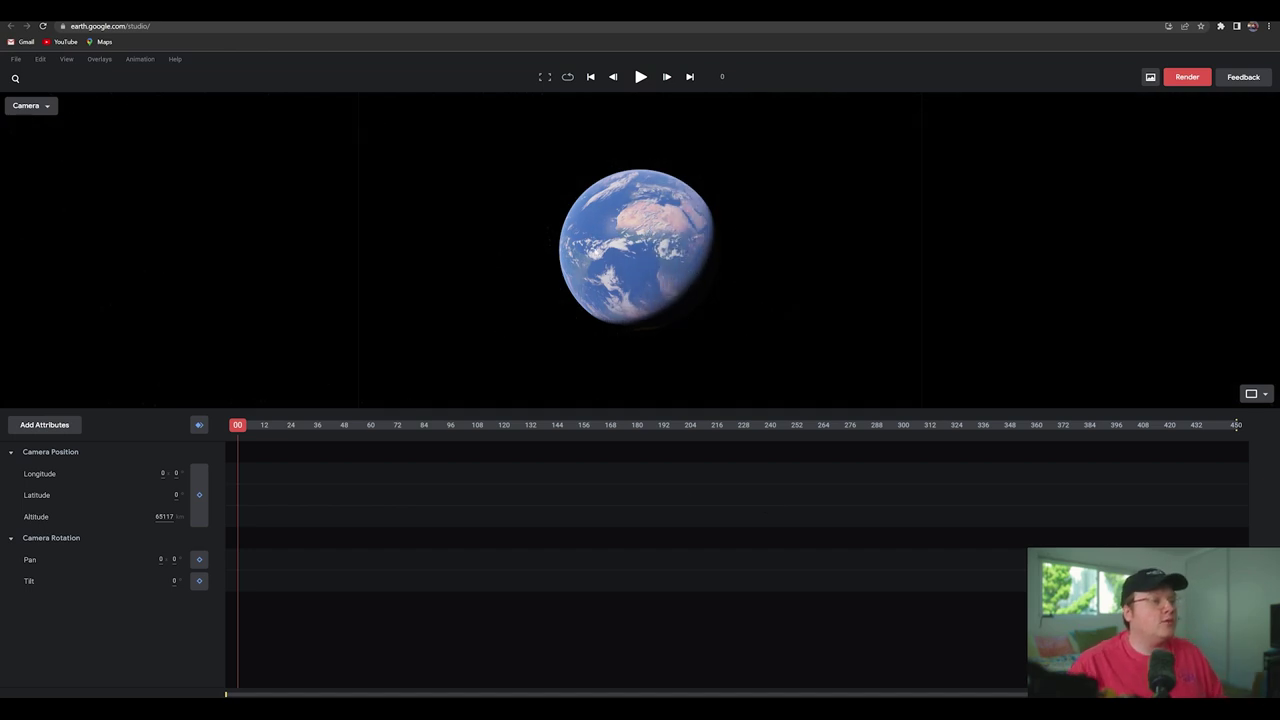
Try out the camera navigation by zooming in on West Africa, tilting slightly and zooming back out.
mouse_move(657, 241)
left_mouse_down()
mouse_move(672, 243)
mouse_move(642, 270)
mouse_move(635, 230)
left_mouse_up()
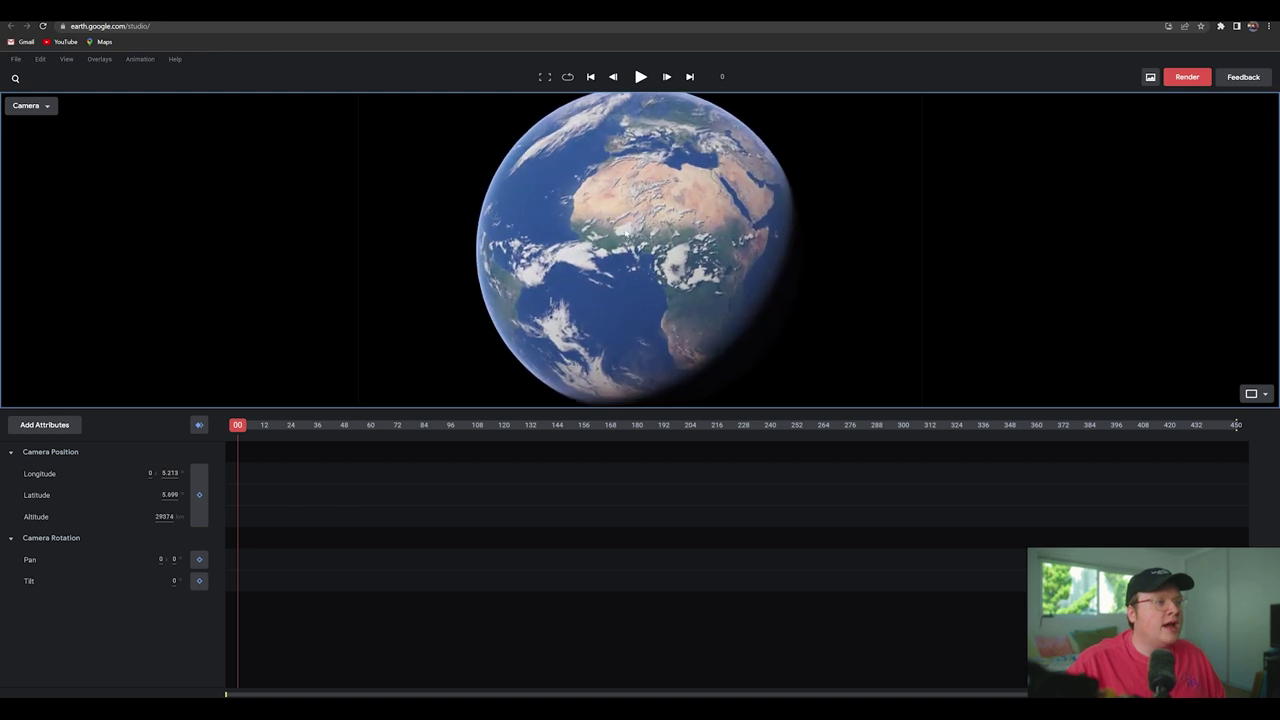
scroll(624, 232, "up", 6)
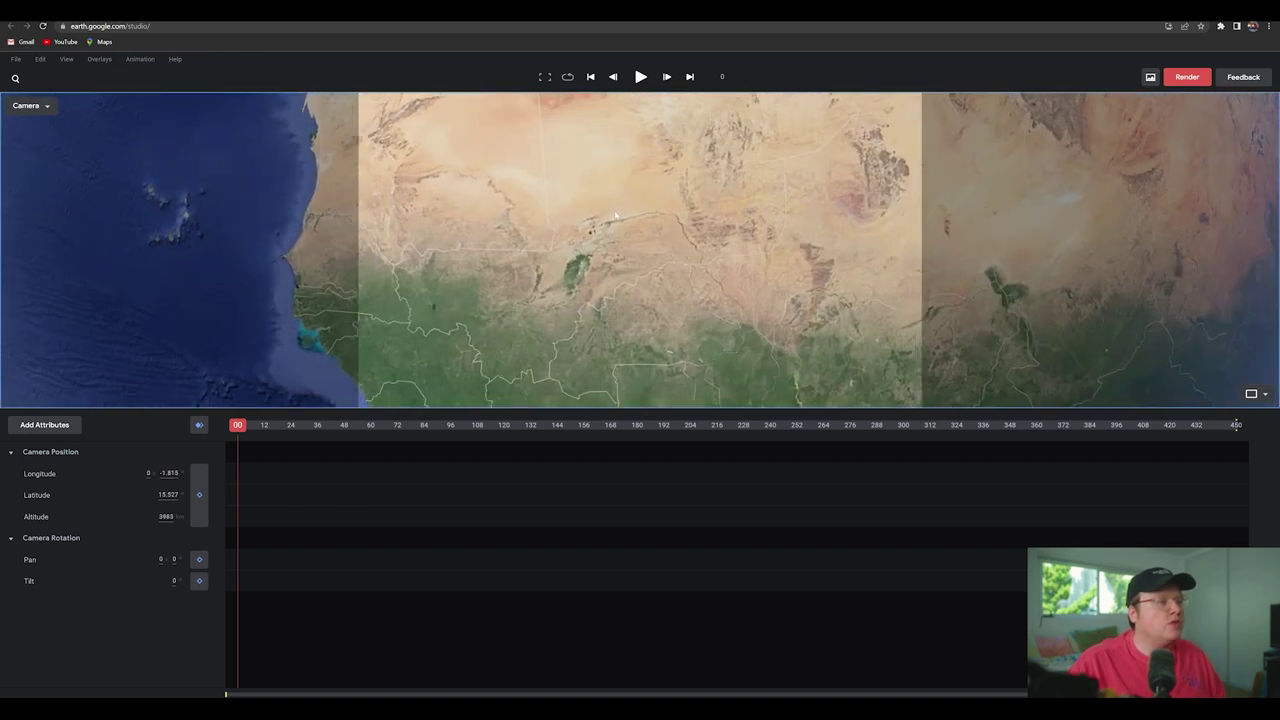
mouse_move(615, 215)
left_mouse_down()
mouse_move(633, 211)
mouse_move(636, 228)
mouse_move(630, 218)
left_mouse_up()
scroll(629, 215, "down", 4)
scroll(628, 221, "up", 4)
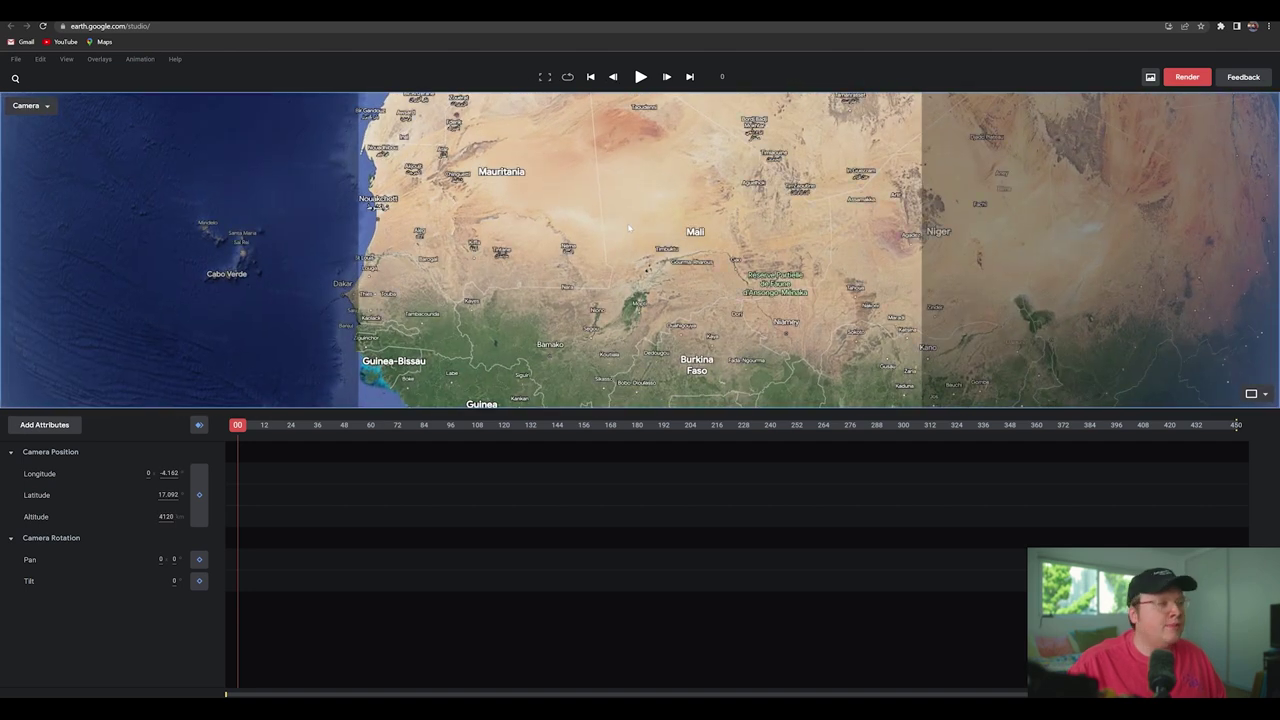
mouse_move(629, 228)
left_mouse_down()
mouse_move(652, 162)
mouse_move(600, 205)
mouse_move(644, 176)
mouse_move(618, 212)
left_mouse_up()
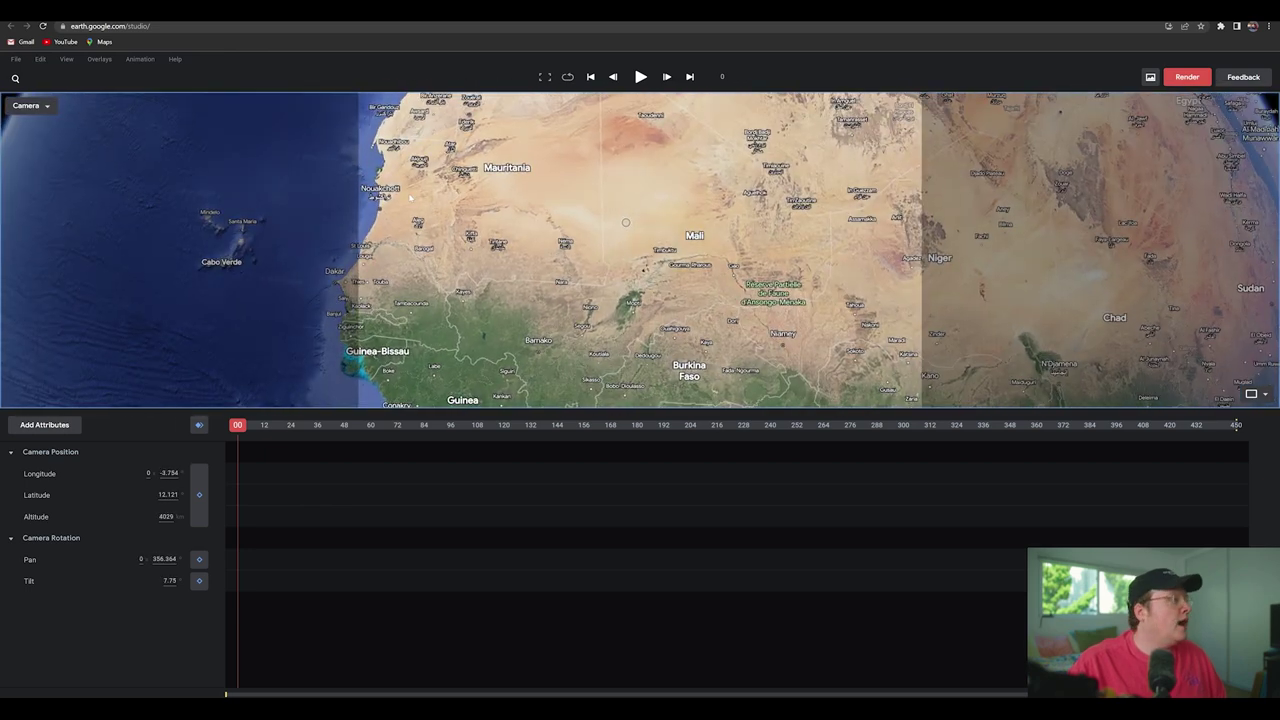
scroll(522, 219, "down", 3)
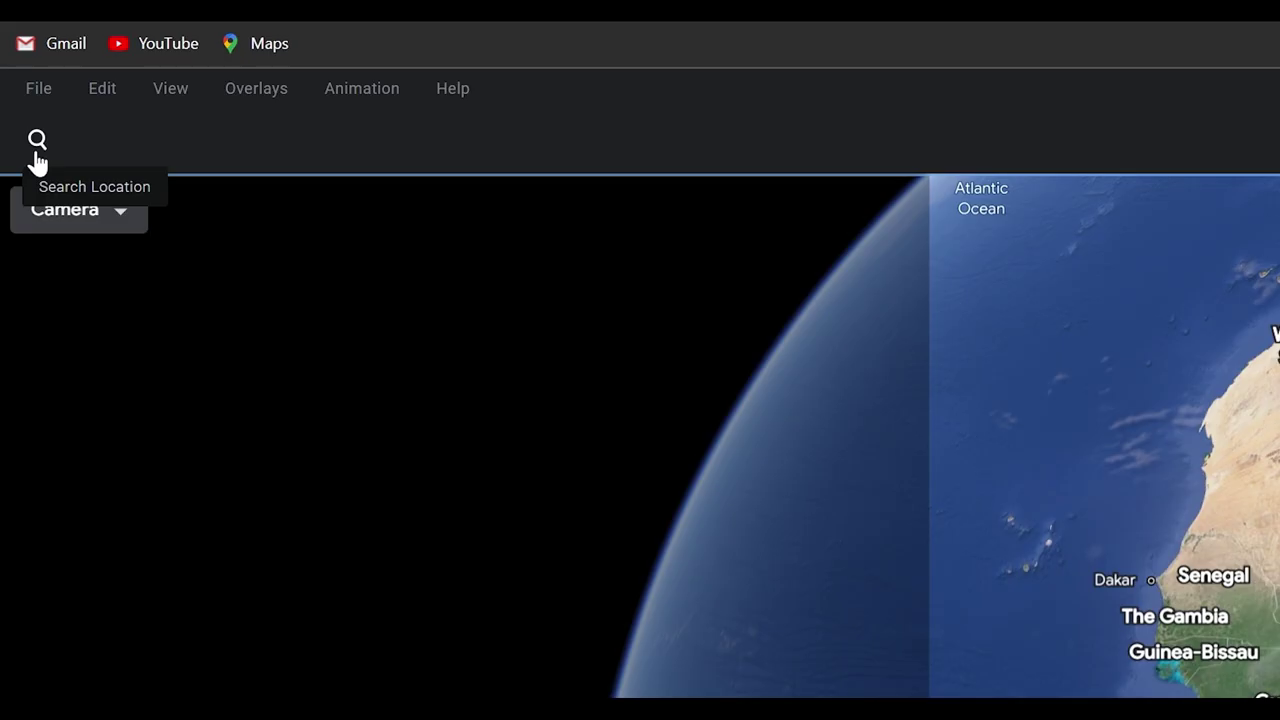
Search for the location Manhattan, New York, NY, USA and bring the camera down to about 1445 m over Midtown.
left_click(36, 155)
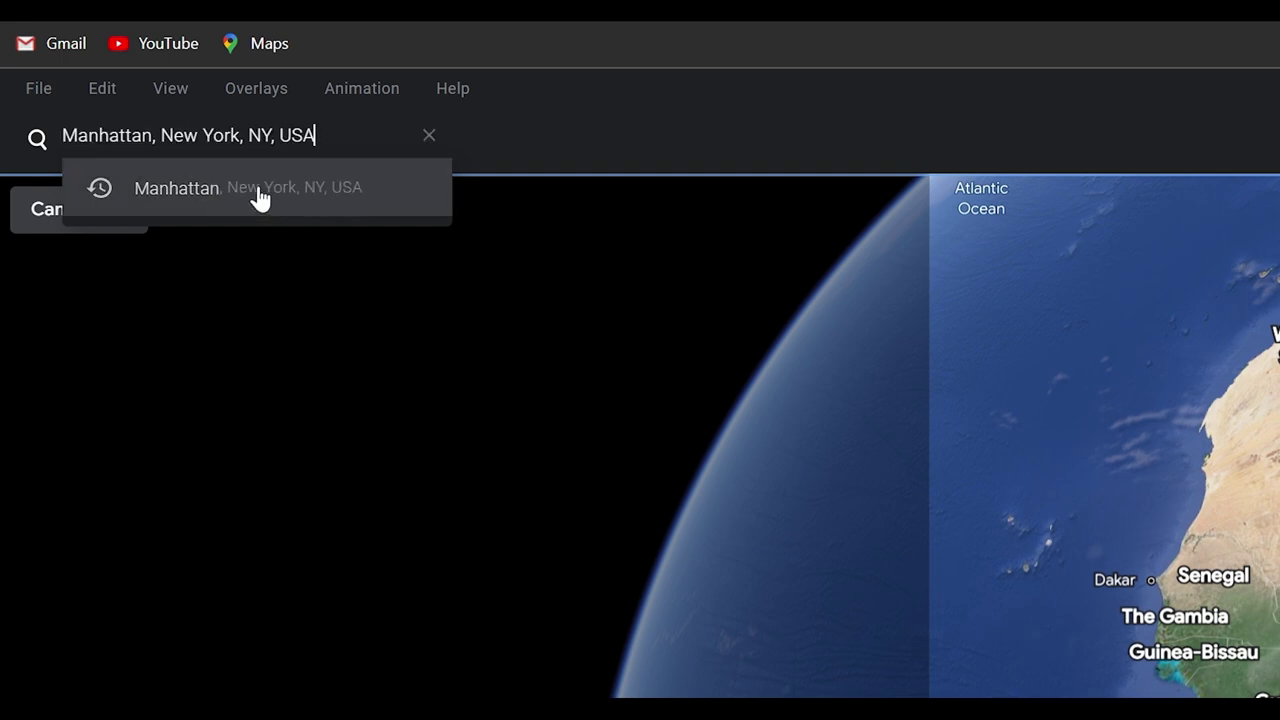
left_click(258, 190)
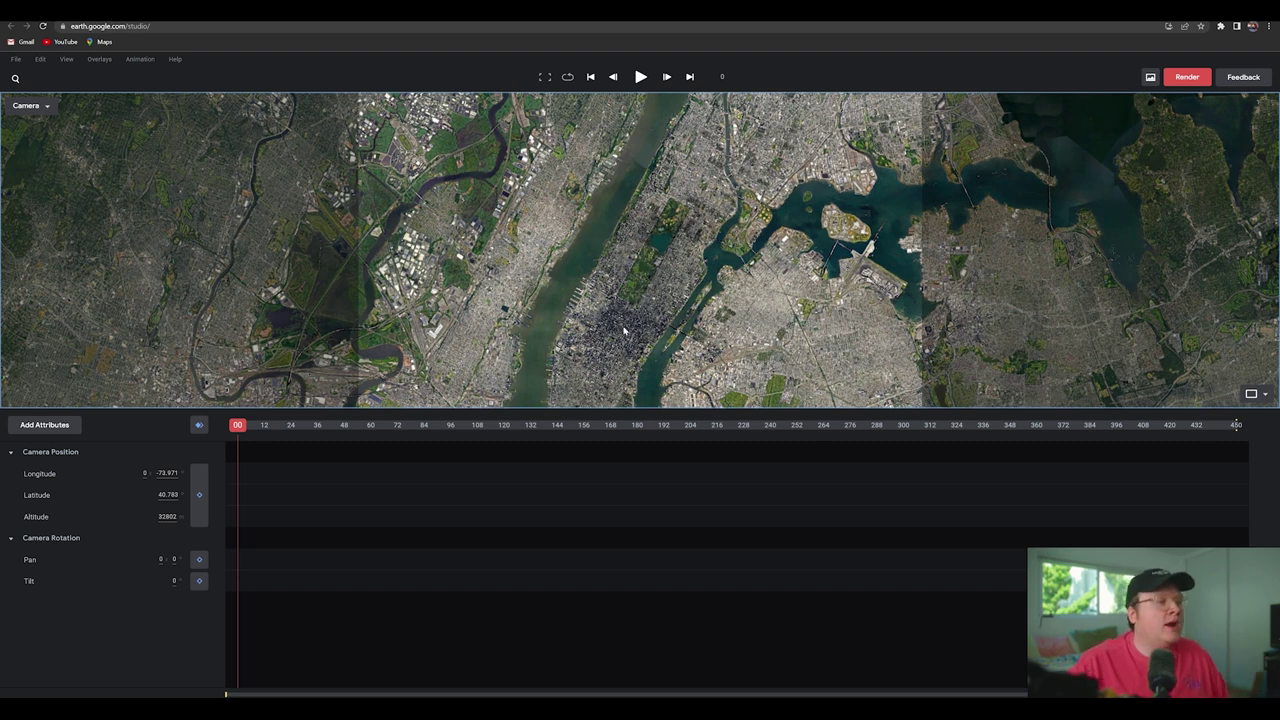
scroll(624, 330, "up", 15)
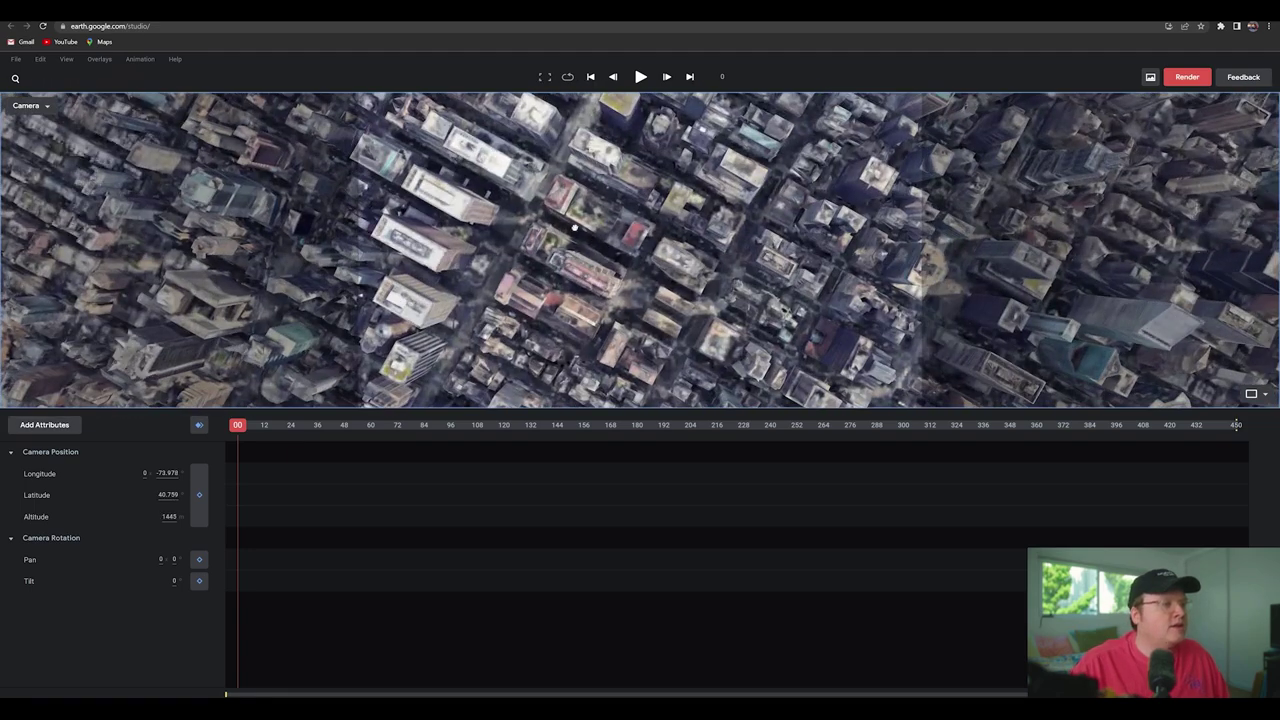
Fly the camera across Midtown at about 263 m altitude, tilted to about 83° and facing Central Park.
left_click_drag(566, 250, 704, 364)
left_click_drag(640, 271, 766, 365)
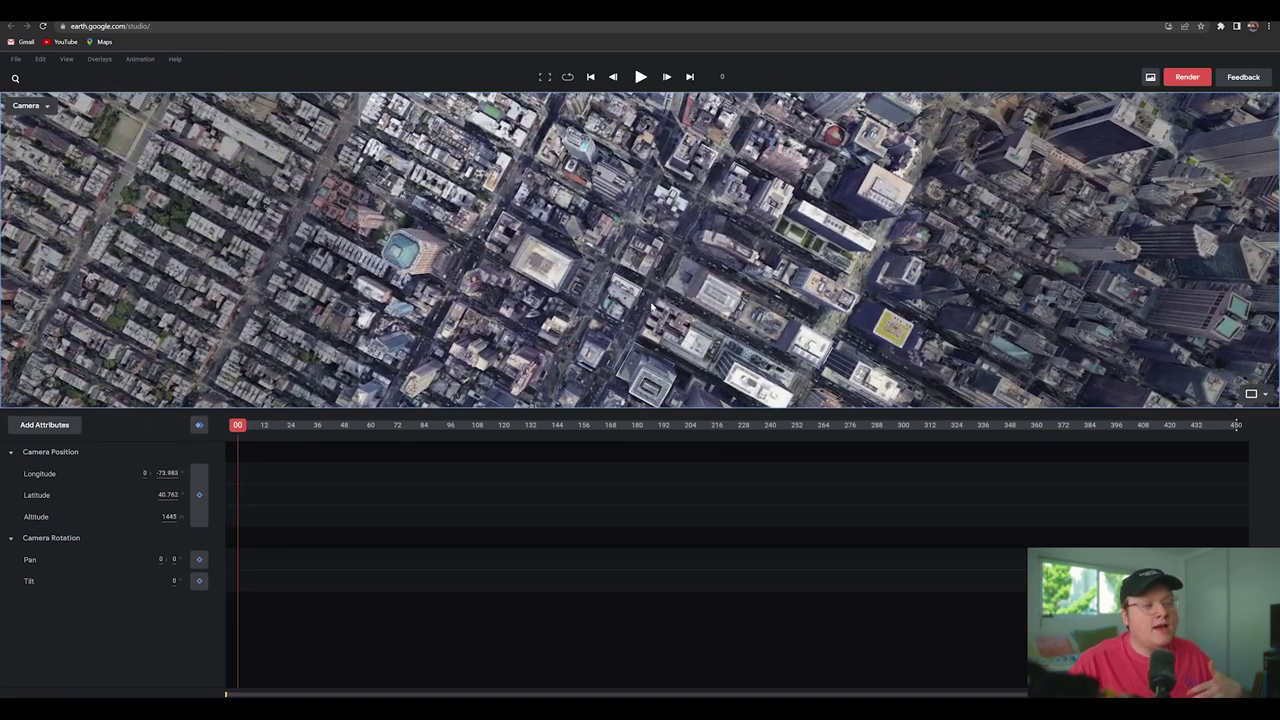
left_click_drag(652, 305, 692, 175)
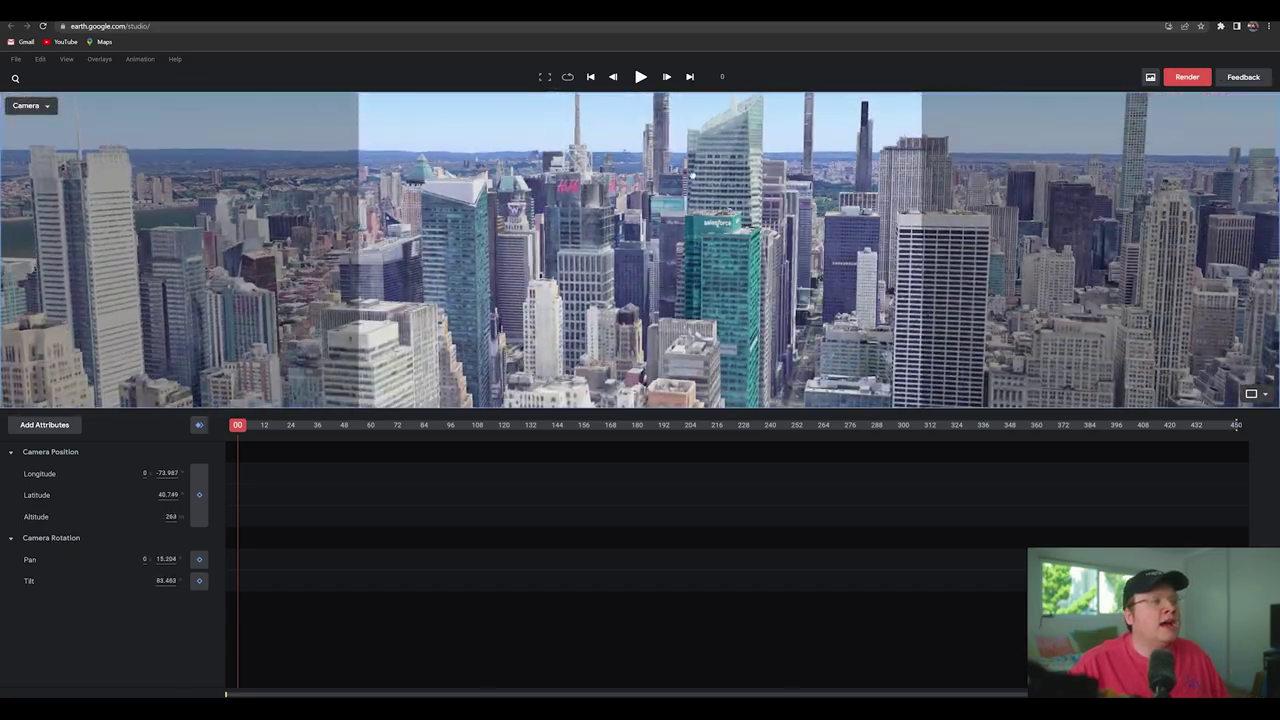
left_click_drag(677, 239, 716, 444)
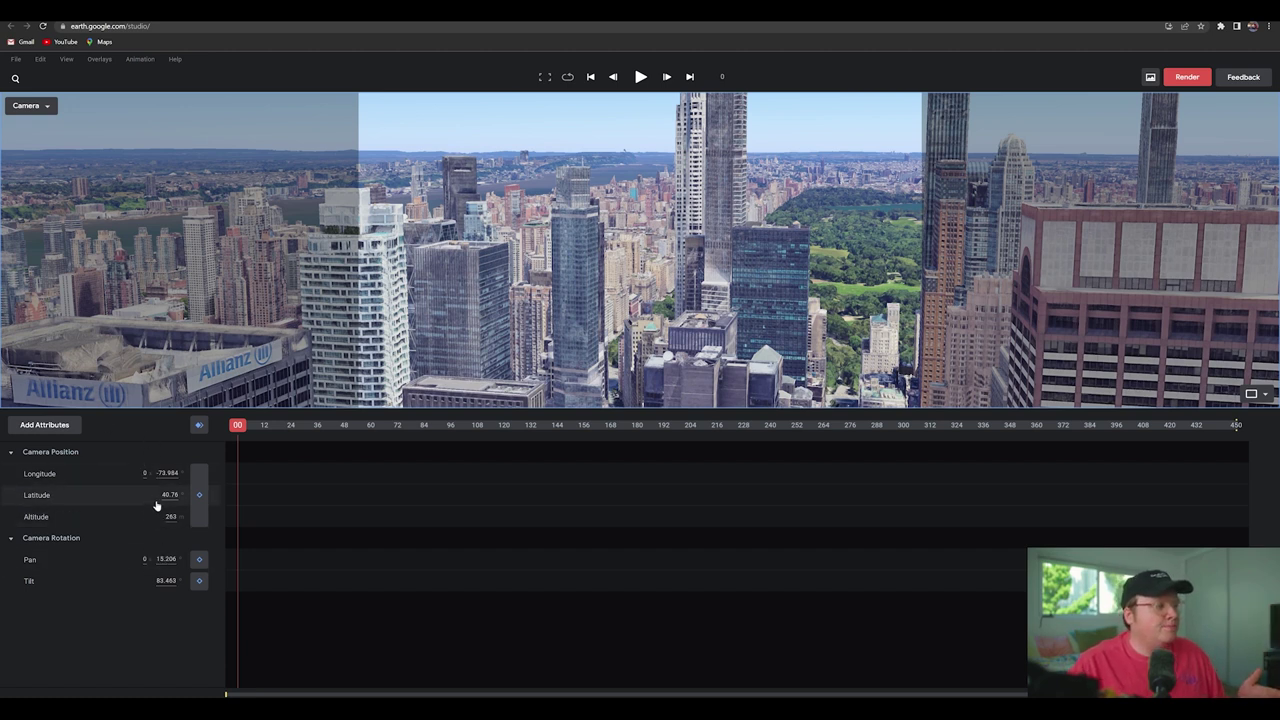
Adjust the camera position to an altitude of about 303 m, latitude 40.761 and longitude -73.983.
left_click_drag(172, 519, 178, 525)
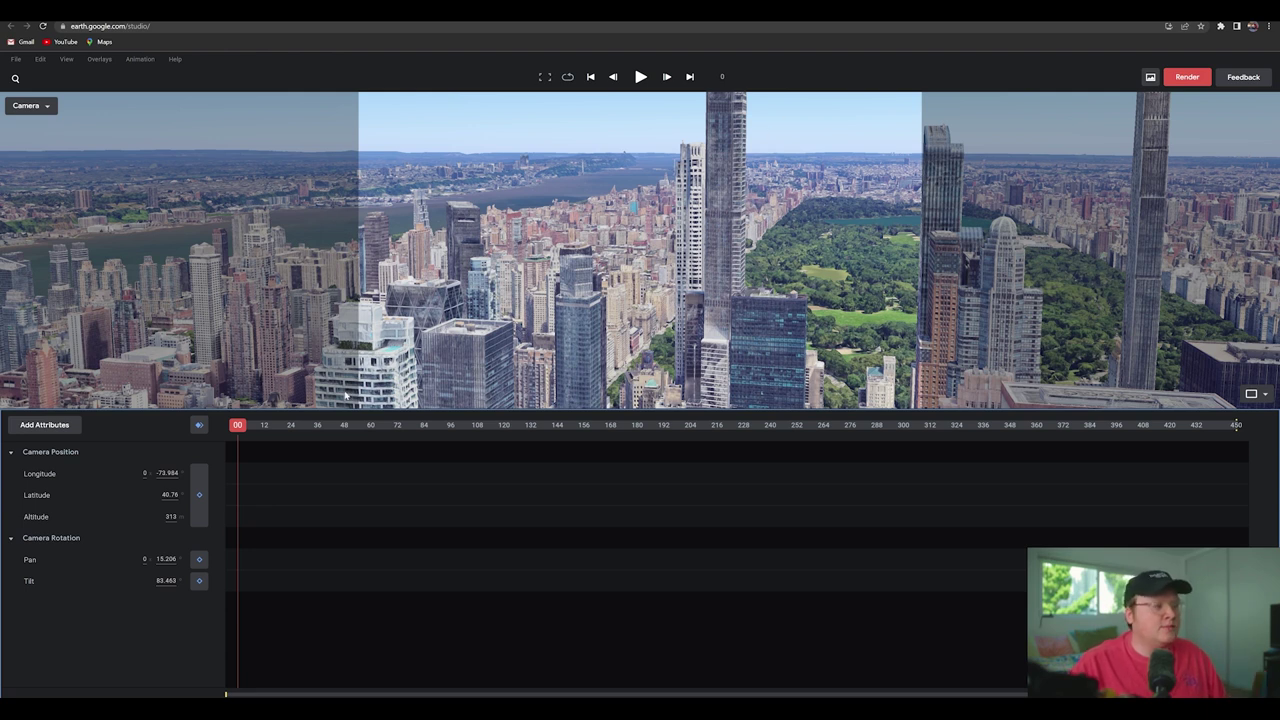
left_click_drag(176, 521, 170, 516)
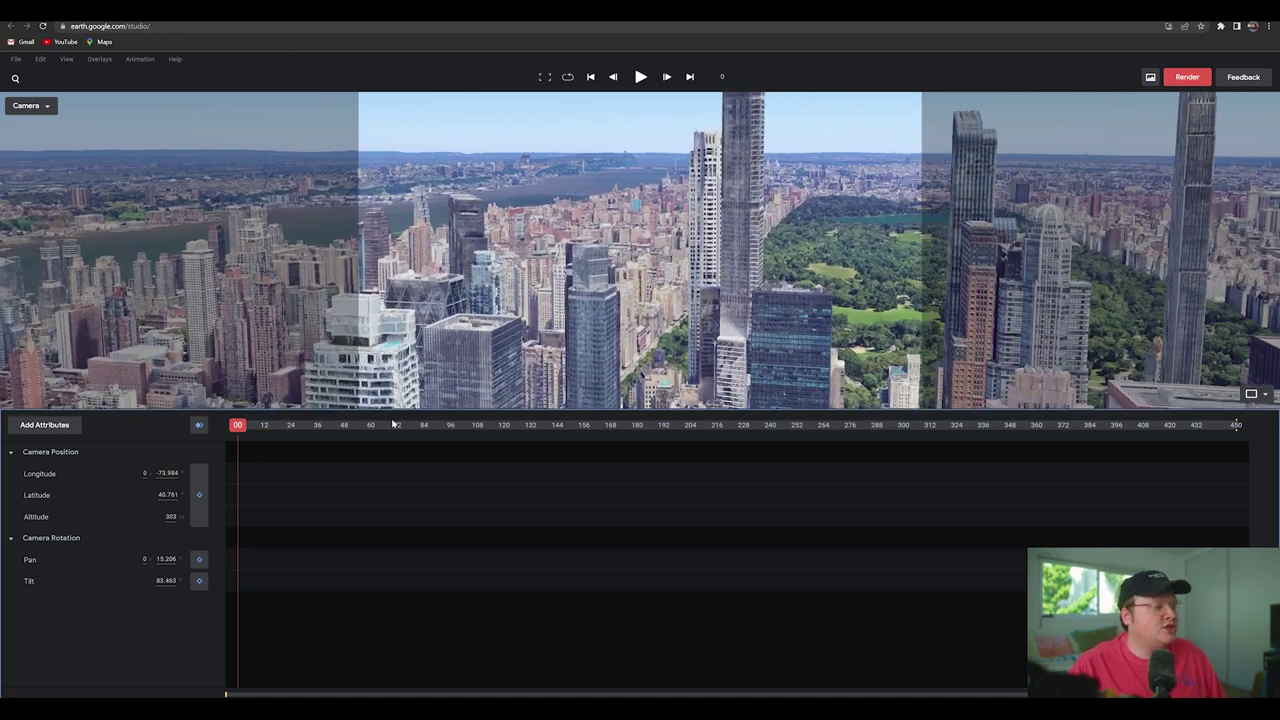
left_click_drag(173, 474, 420, 471)
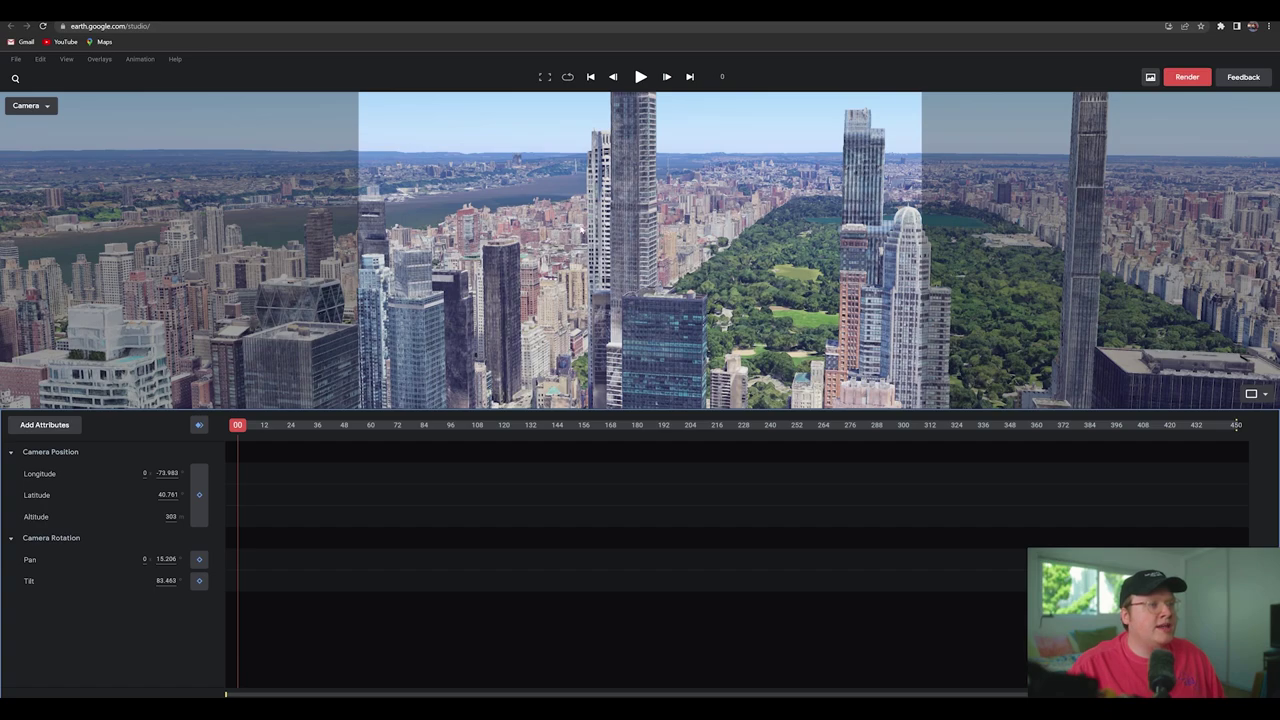
Raise the camera to about 369 m near Central Park and tilt it up to about 87.4°.
left_click_drag(582, 230, 515, 252)
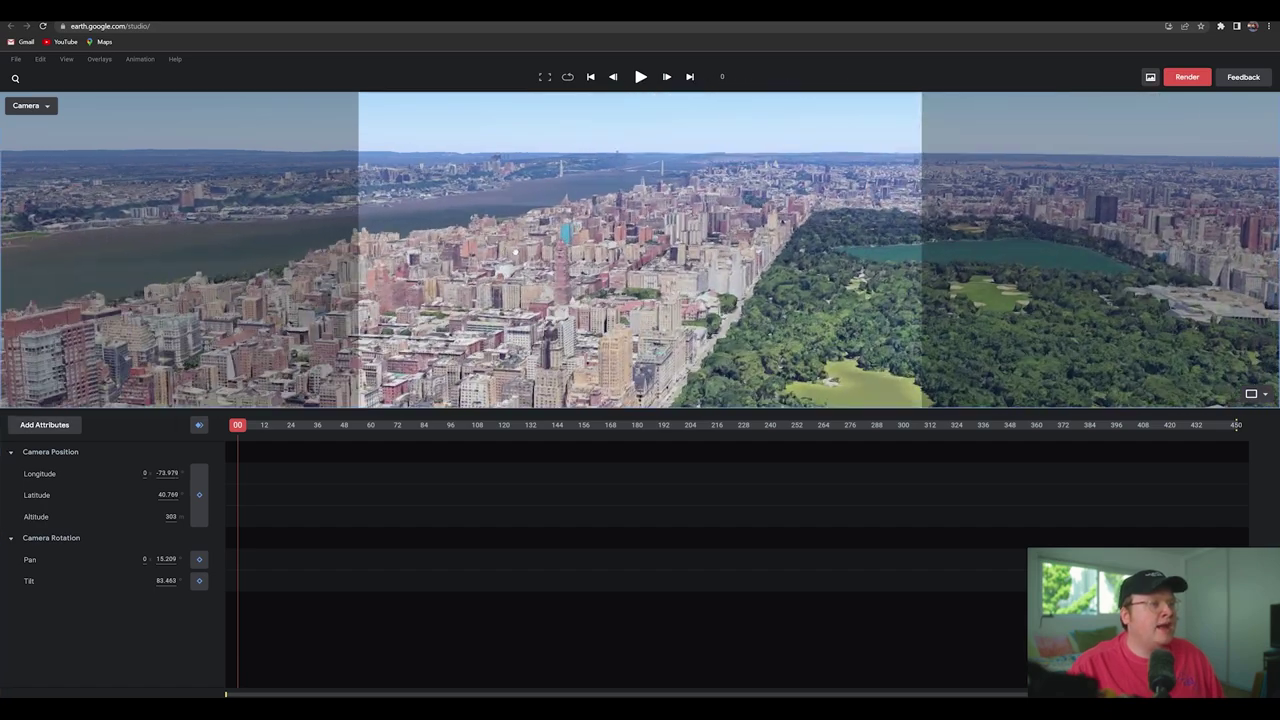
left_click_drag(574, 281, 584, 229)
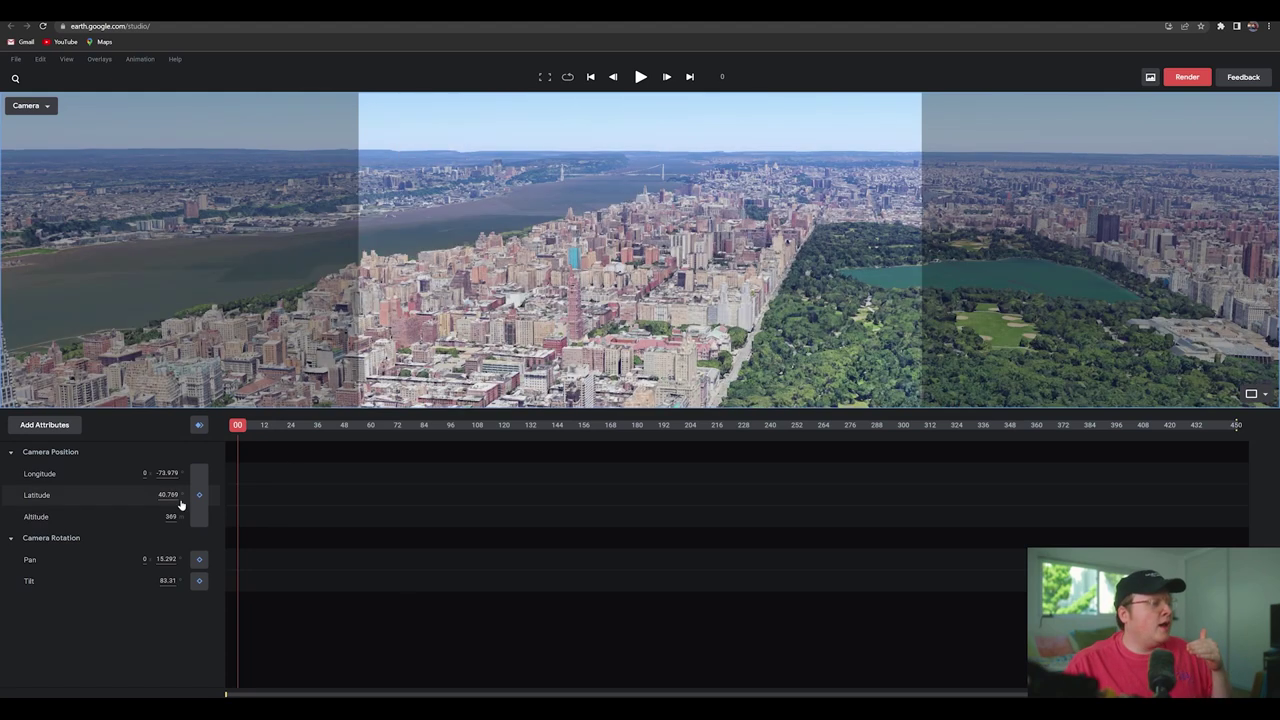
left_click_drag(180, 587, 181, 583)
mouse_move(600, 302)
left_mouse_down()
mouse_move(598, 272)
mouse_move(598, 306)
left_mouse_up()
scroll(598, 304, "up", 5)
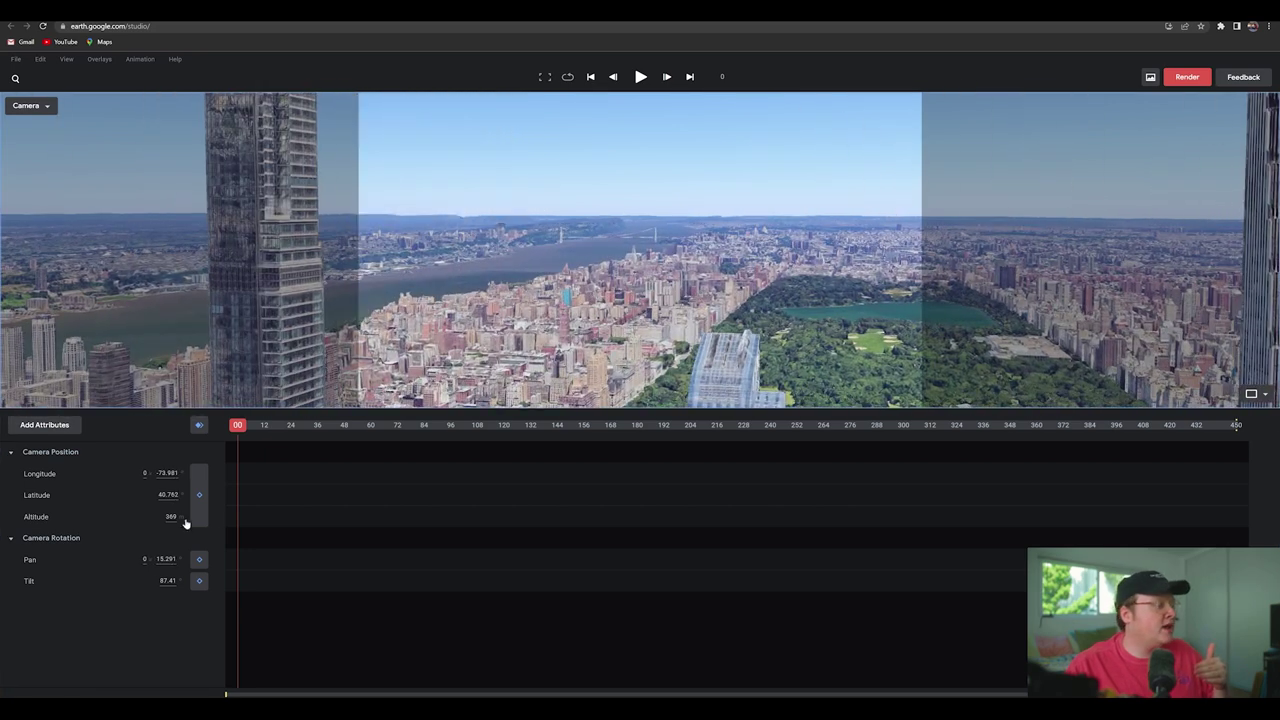
Reframe the camera towards Central Park at about 417 m altitude with a tilt of about 84.8°.
left_click_drag(174, 516, 171, 516)
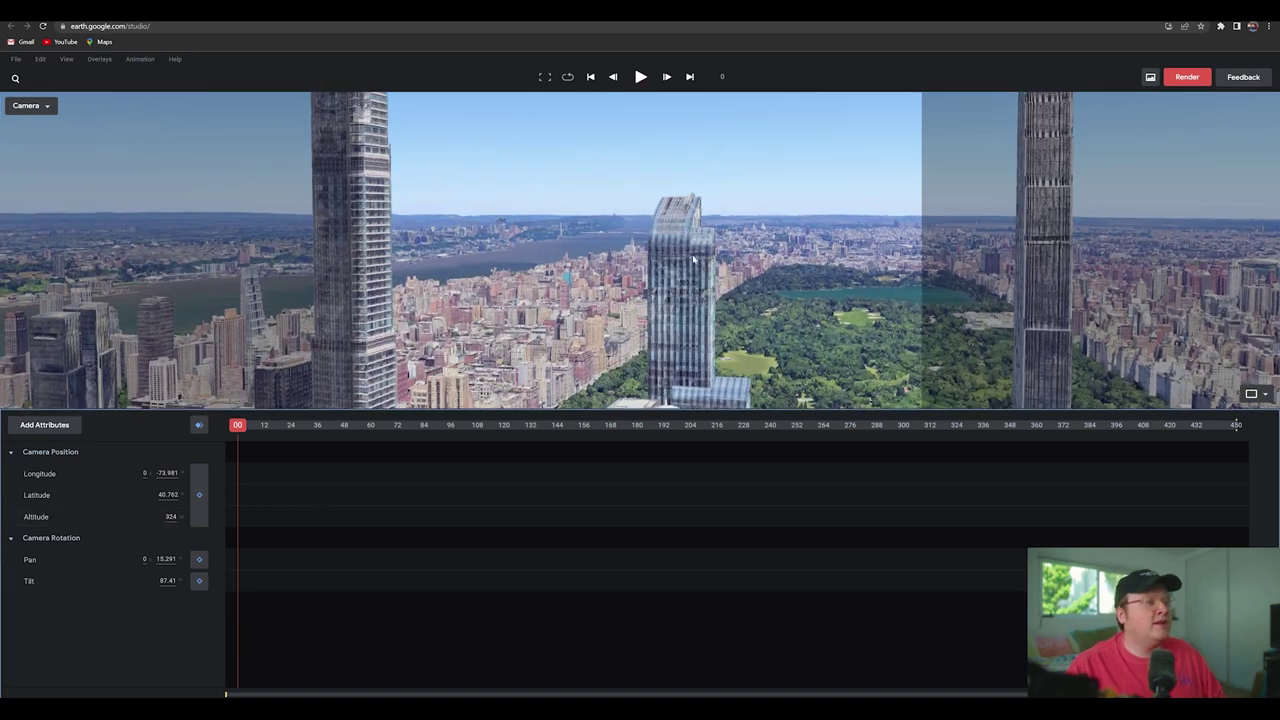
left_click_drag(577, 268, 588, 272)
scroll(588, 272, "down", 5)
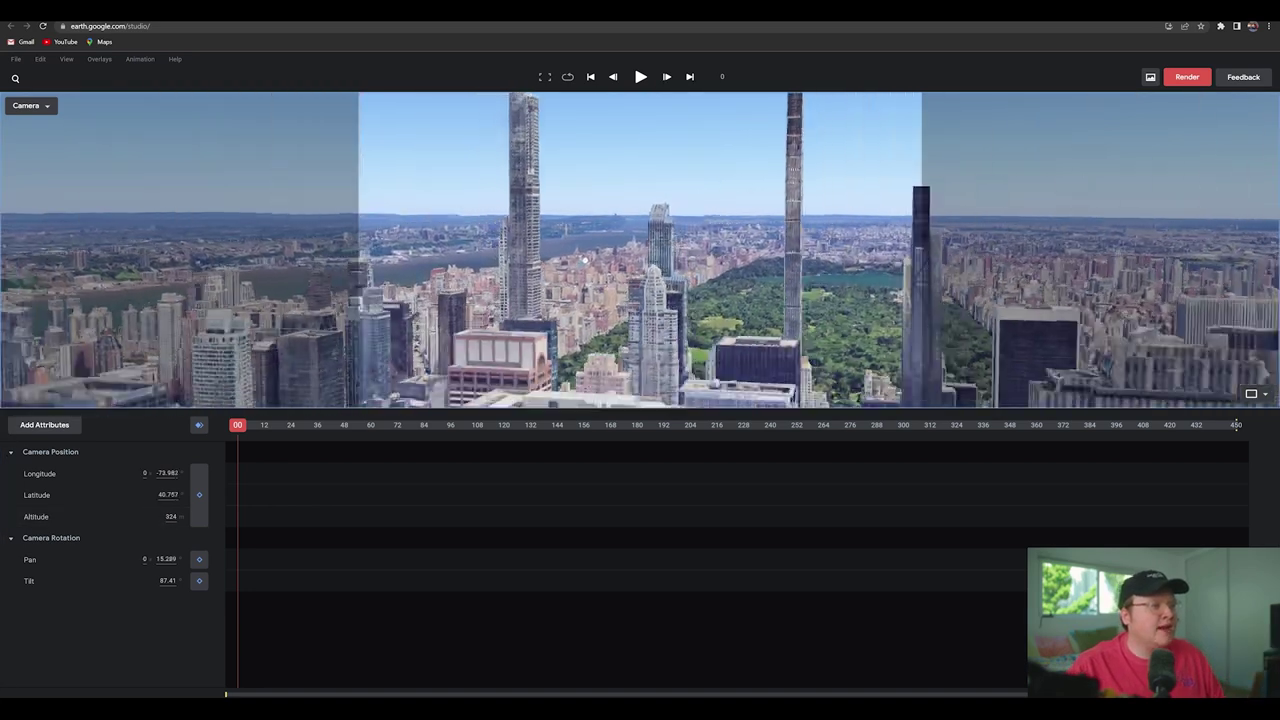
left_click_drag(578, 256, 605, 281)
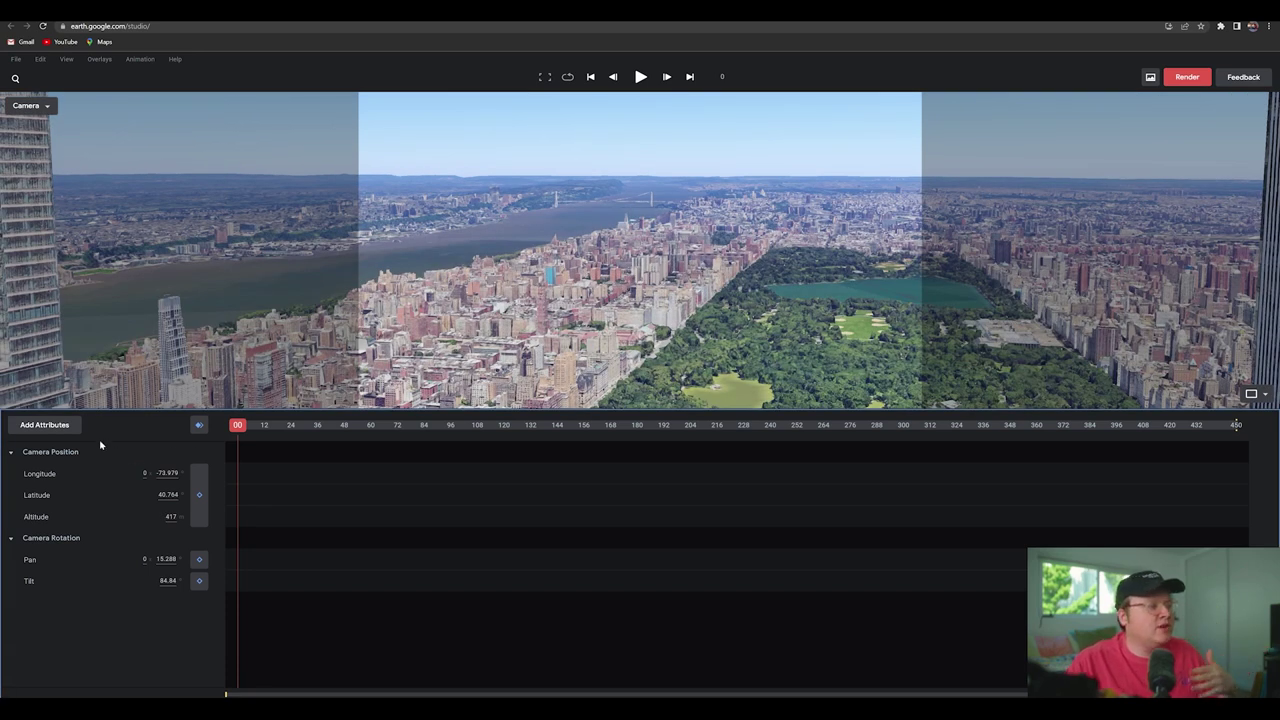
Add the Field of View, Time of Day and Roll attributes to the project.
left_click(70, 430)
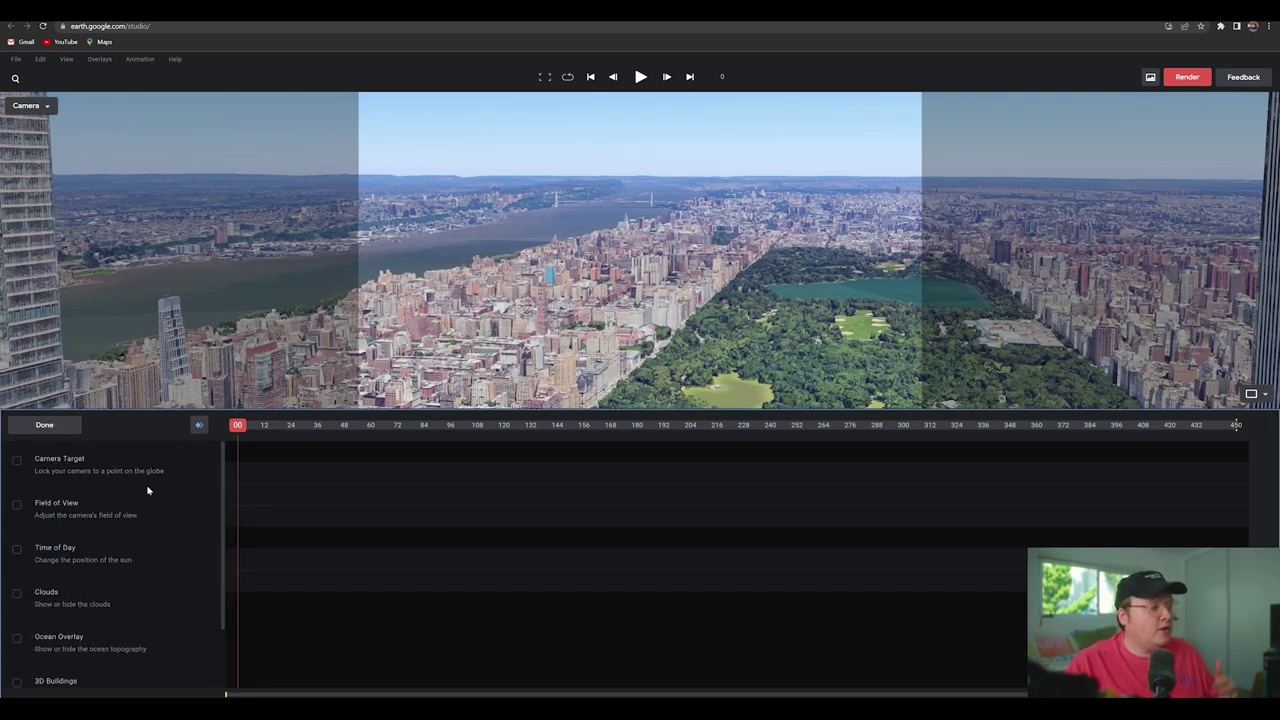
scroll(171, 509, "down", 1)
scroll(130, 498, "up", 1)
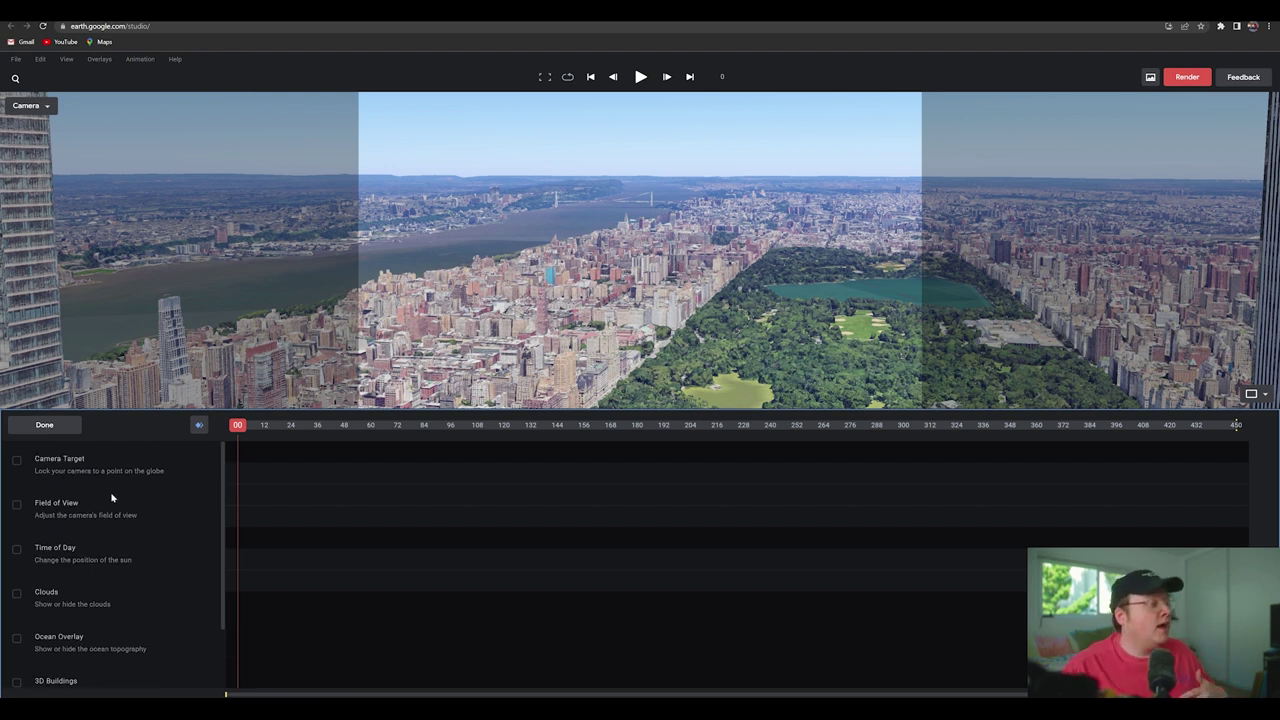
left_click(17, 509)
scroll(94, 540, "down", 1)
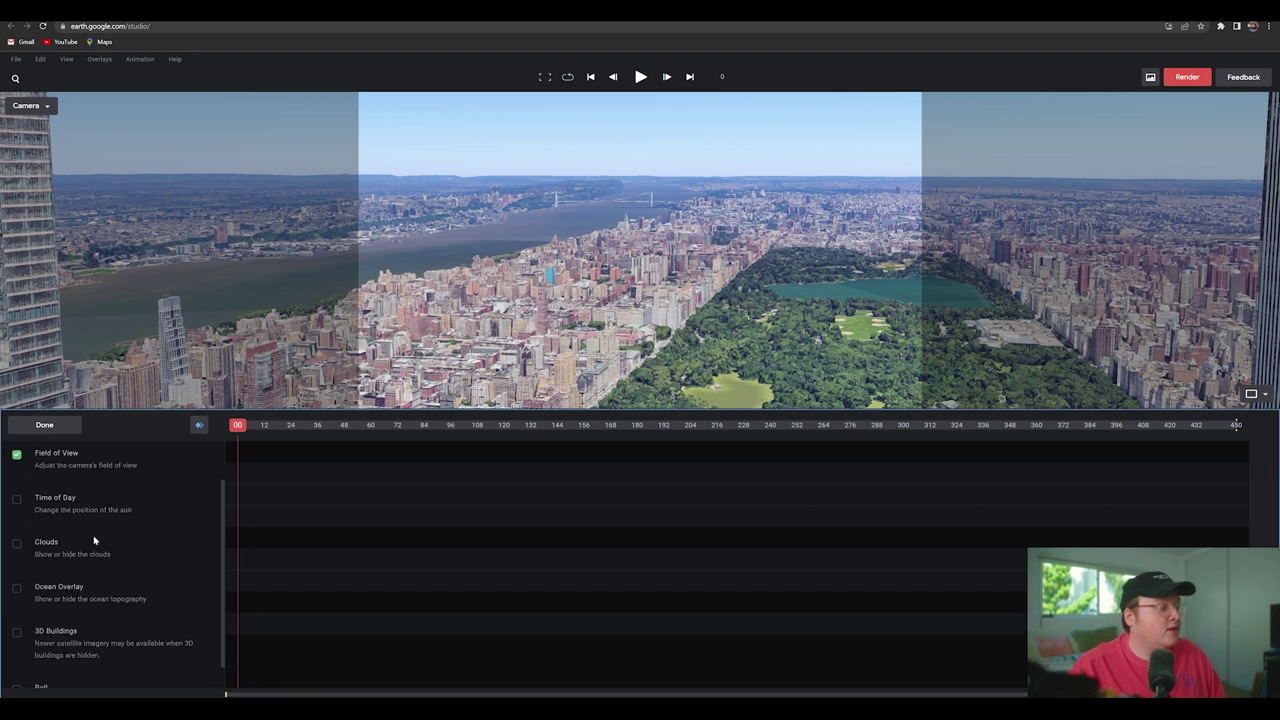
left_click(17, 499)
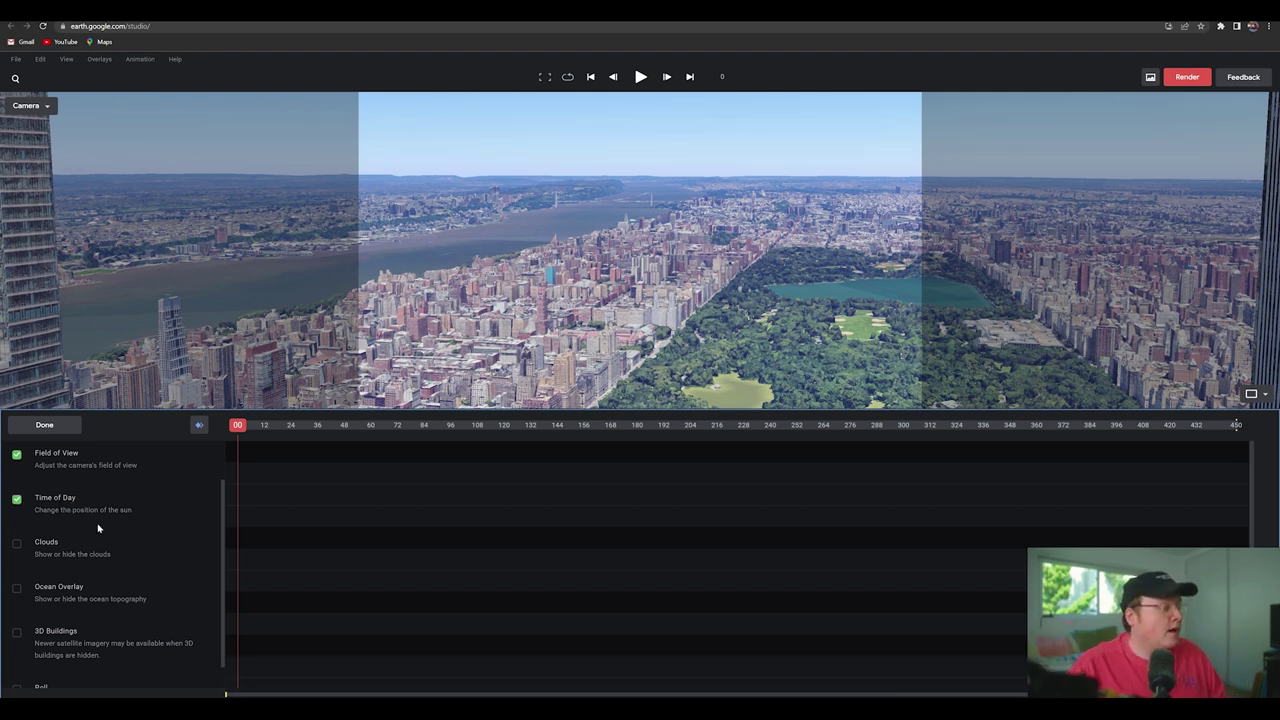
scroll(90, 527, "down", 1)
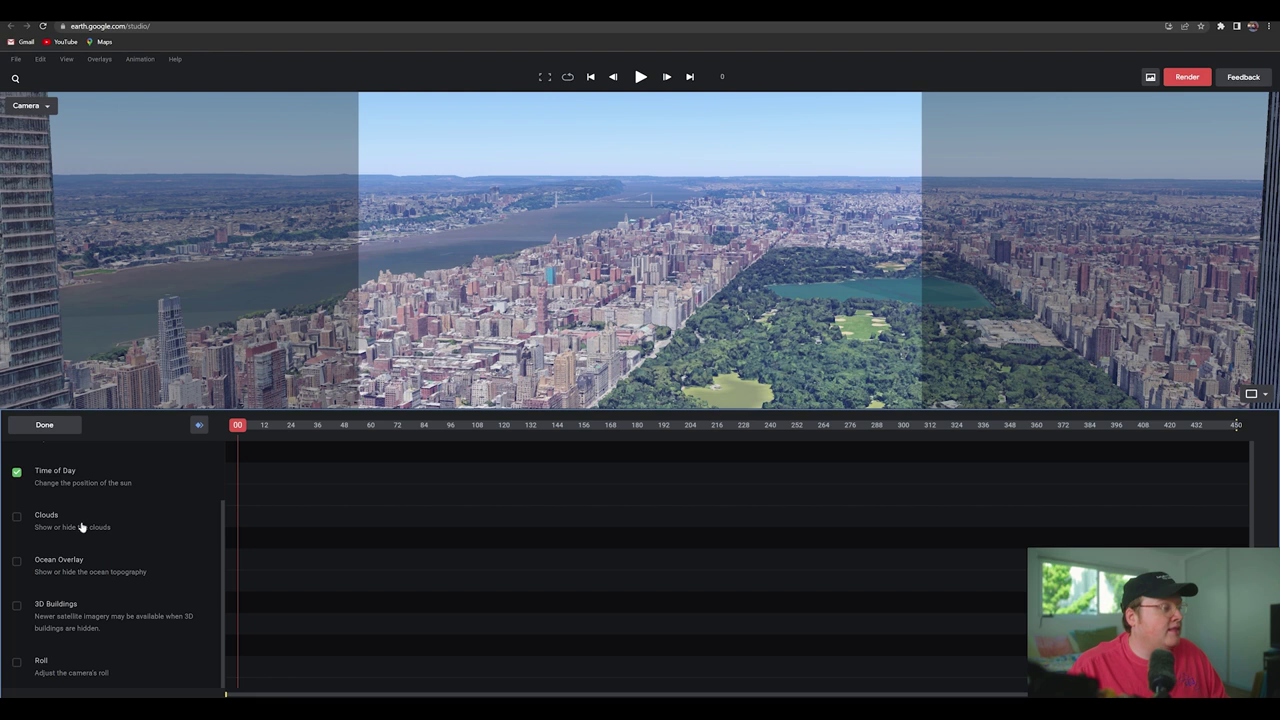
left_click(17, 665)
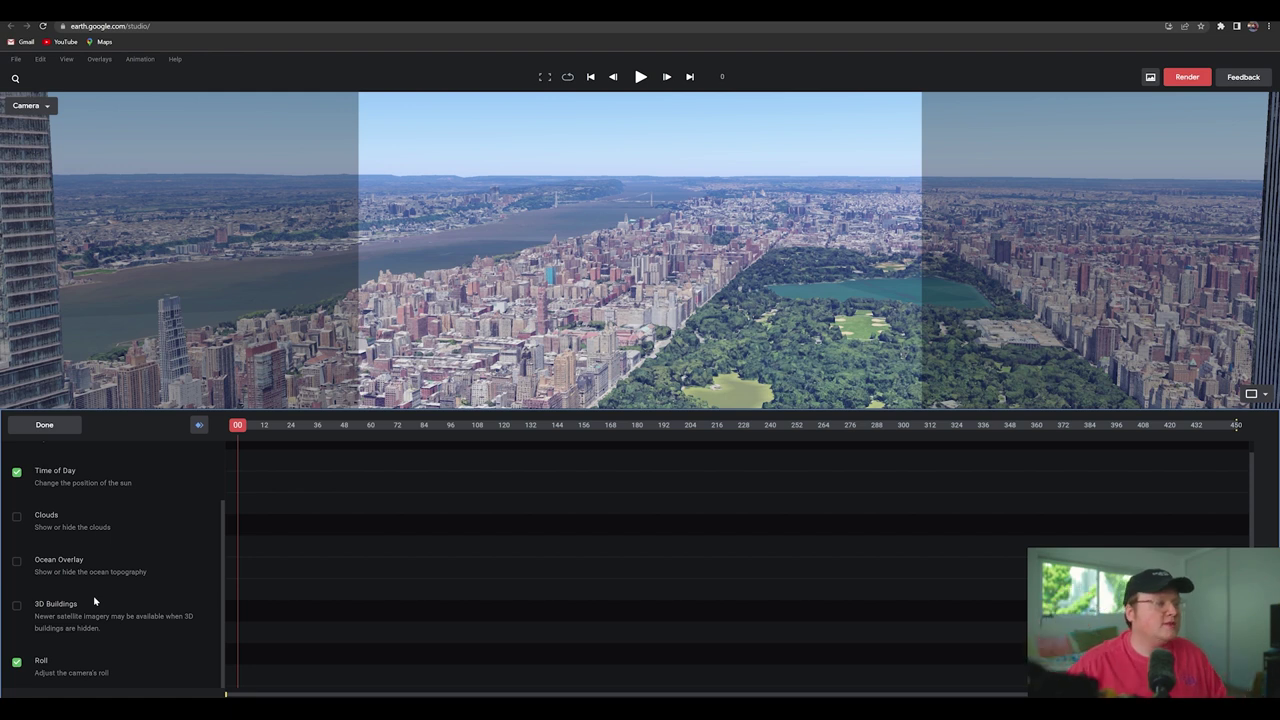
left_click(44, 425)
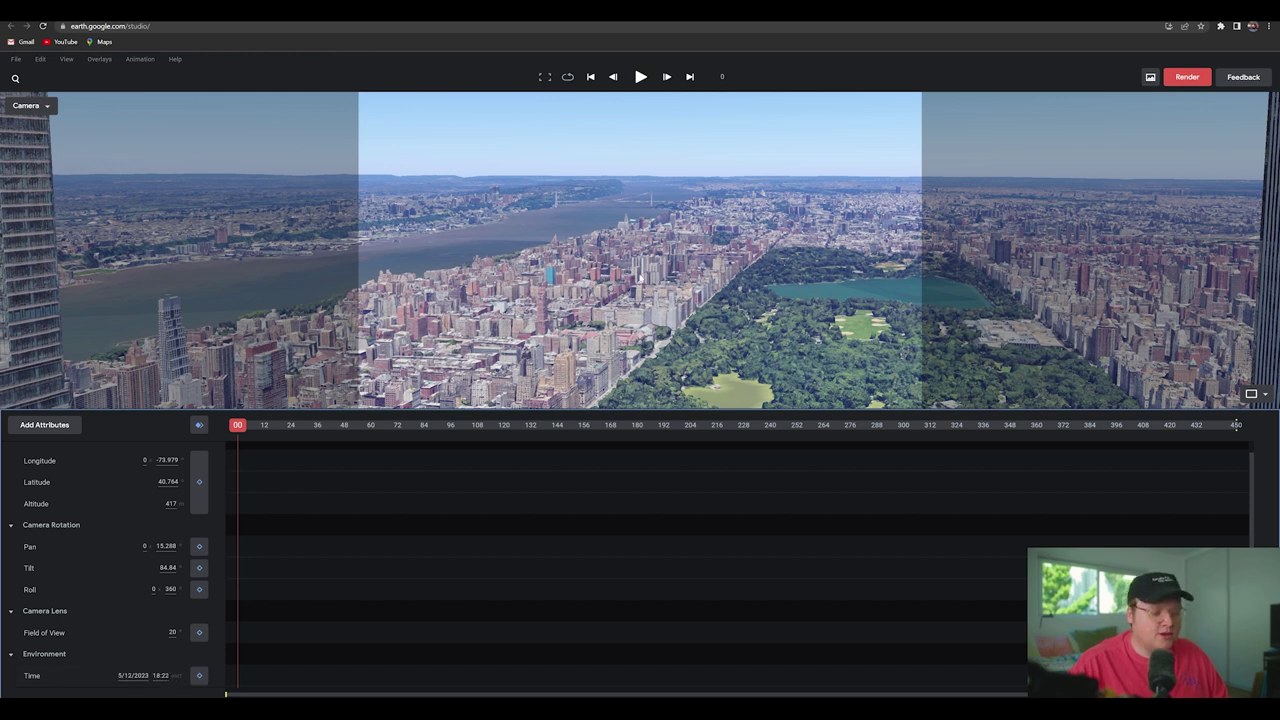
Set the environment time to about 13:00 and pull the camera back to latitude 40.755, longitude -73.983.
left_click_drag(82, 672, 119, 679)
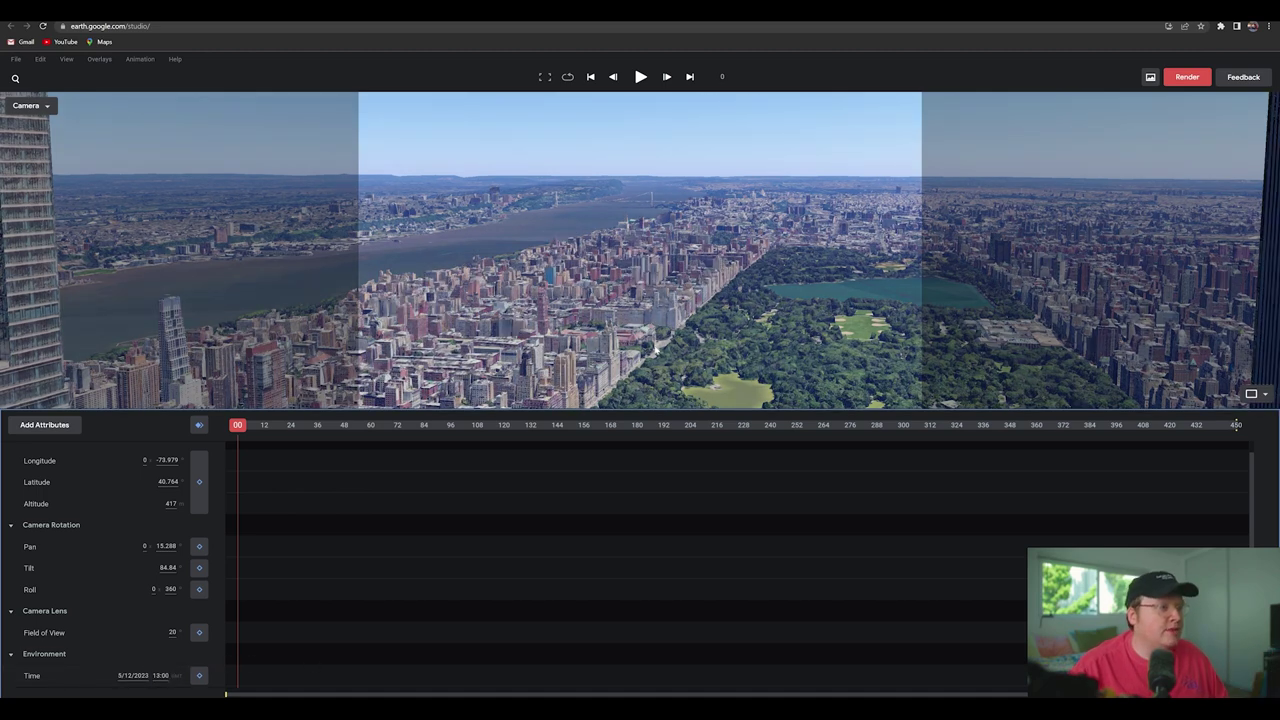
left_click_drag(632, 299, 631, 263)
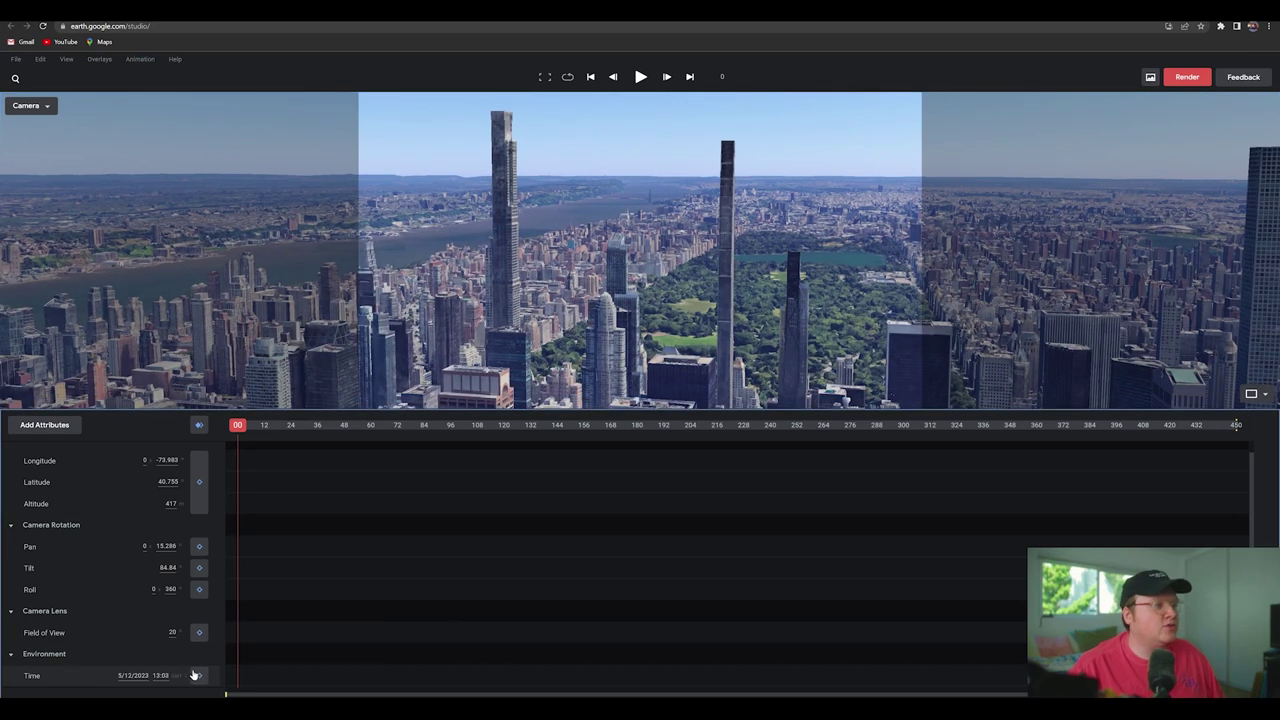
Set the environment time to 13:52, field of view to 19.34°, camera roll to 358.9° and altitude to 402 m.
left_click_drag(182, 676, 600, 525)
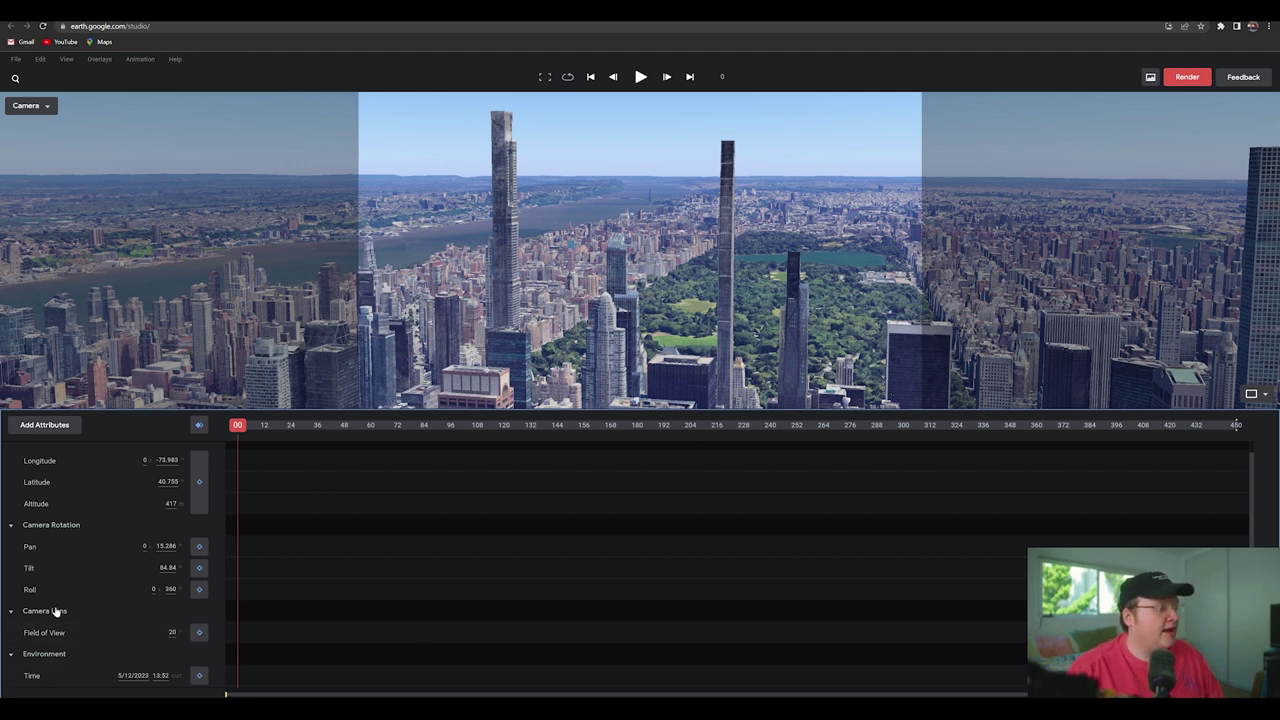
mouse_move(175, 632)
left_mouse_down()
mouse_move(135, 631)
mouse_move(571, 594)
mouse_move(1150, 594)
mouse_move(288, 606)
mouse_move(229, 640)
mouse_move(166, 632)
mouse_move(180, 646)
mouse_move(165, 645)
left_mouse_up()
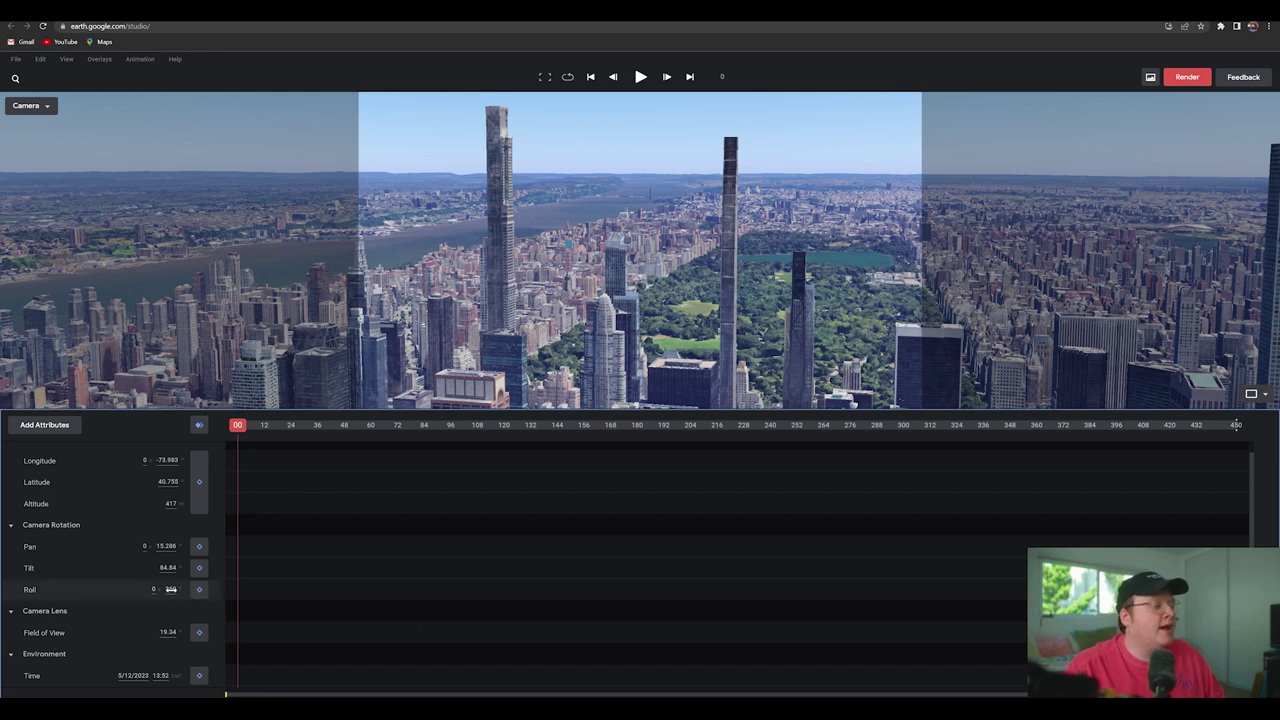
mouse_move(171, 589)
left_mouse_down()
mouse_move(205, 601)
mouse_move(169, 589)
left_mouse_up()
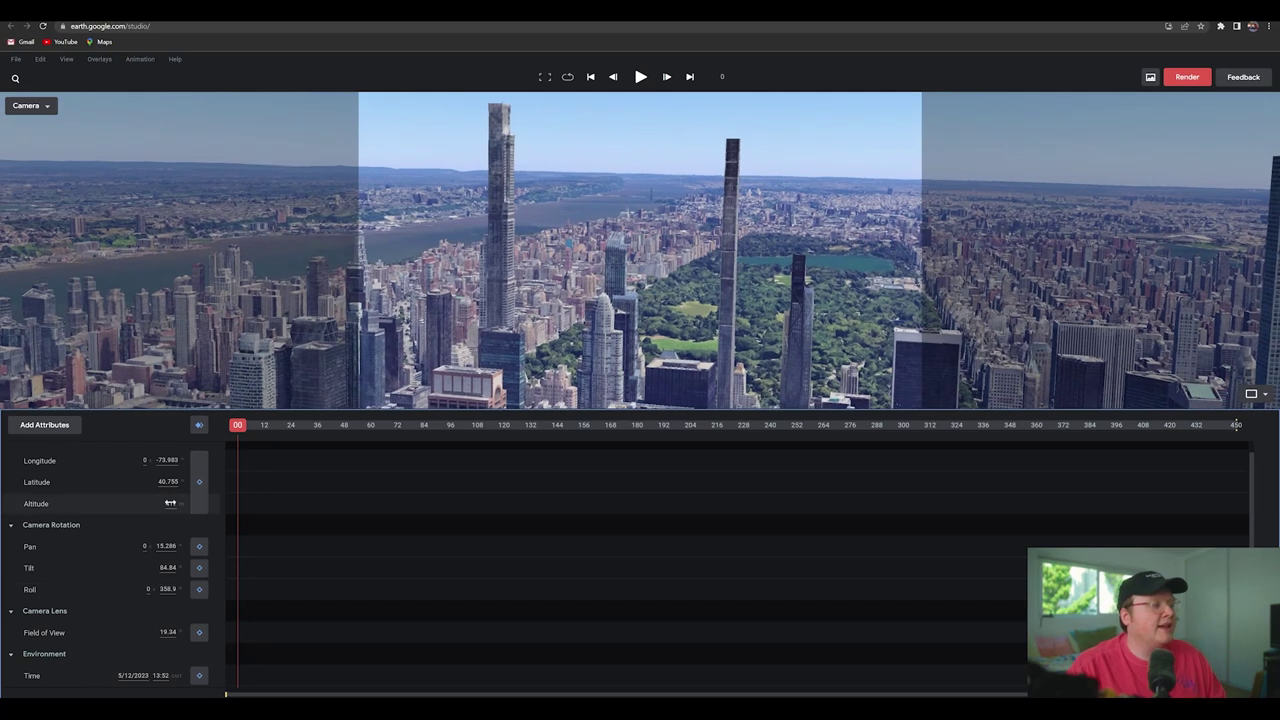
left_click_drag(171, 503, 168, 504)
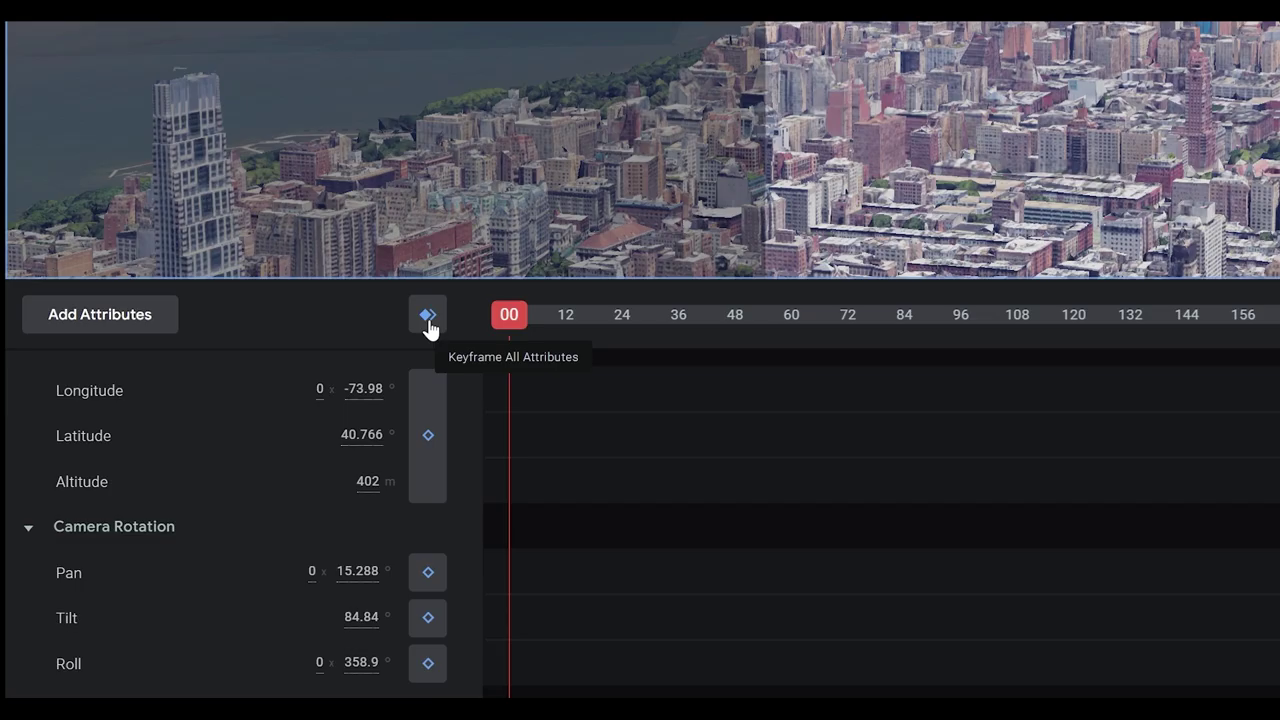
Keyframe all attributes at frame 0, and again at frame 156 with the camera pulled back to latitude 40.721, longitude -73.99.
left_click(428, 316)
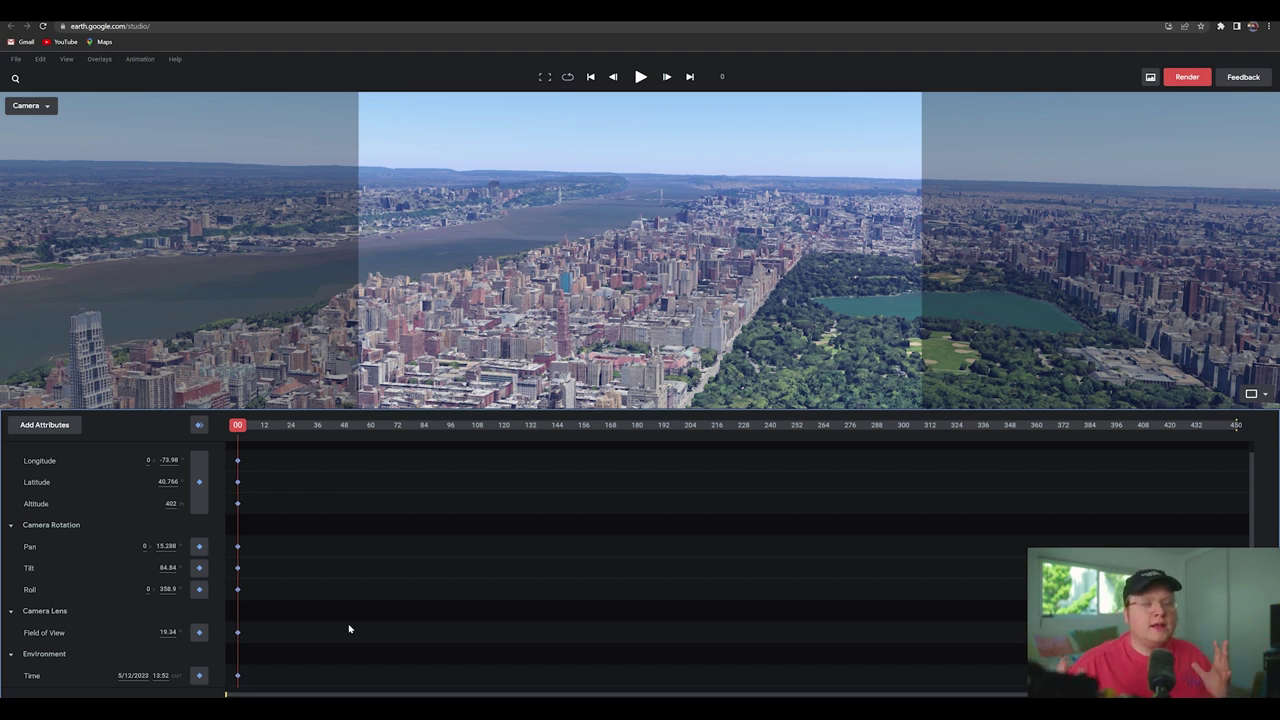
left_click_drag(488, 426, 585, 441)
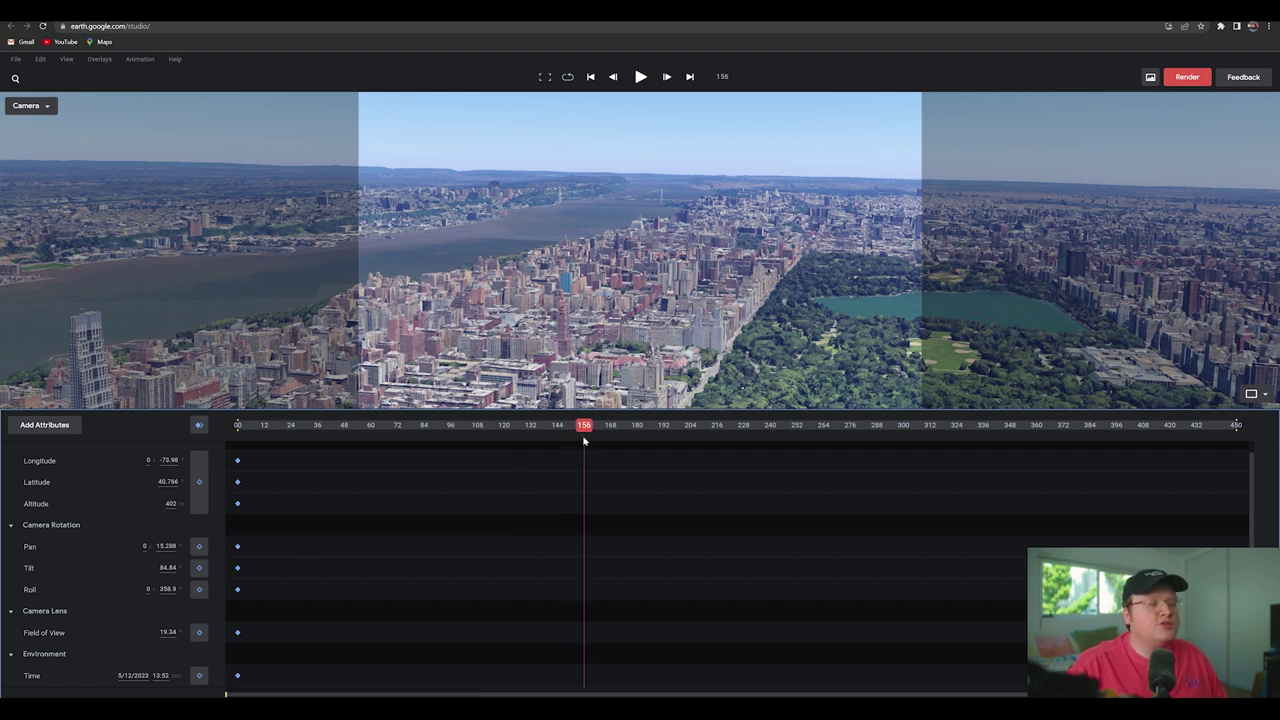
left_click_drag(578, 340, 566, 228)
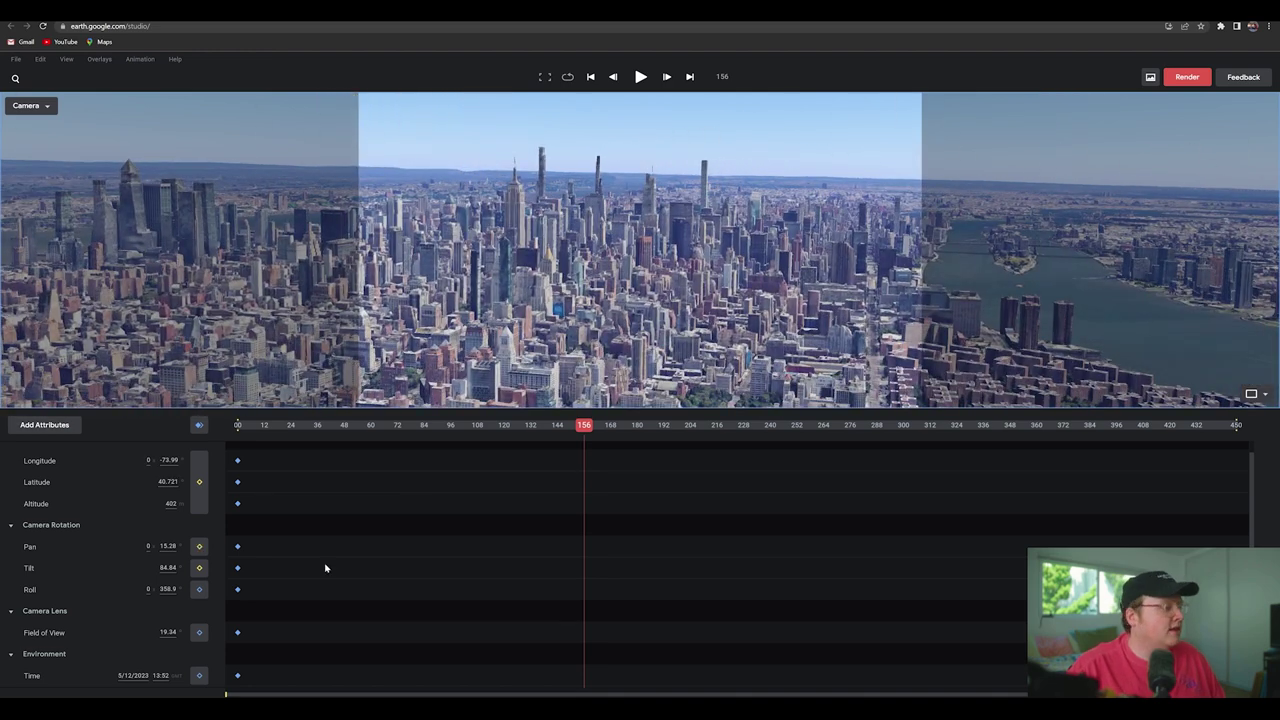
left_click(200, 427)
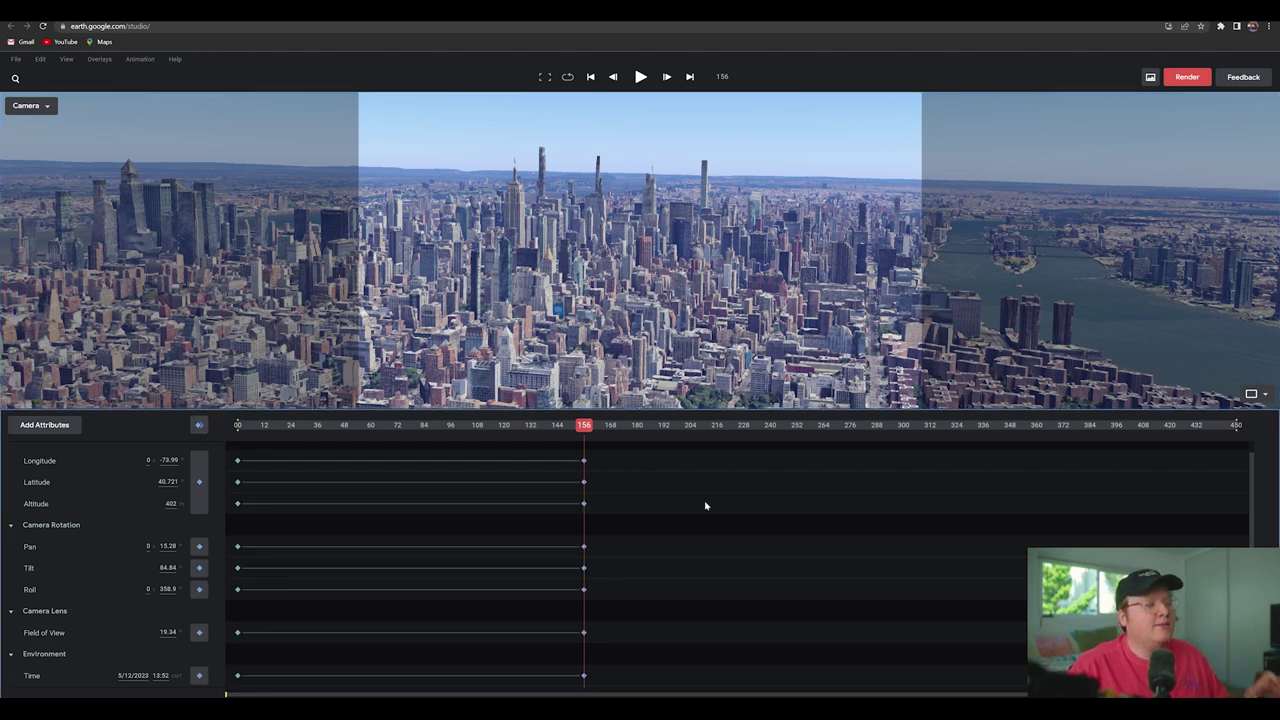
Shorten the camera move by shifting the second set of keyframes to frame 120 and preview it from the start.
left_click_drag(584, 436, 220, 449)
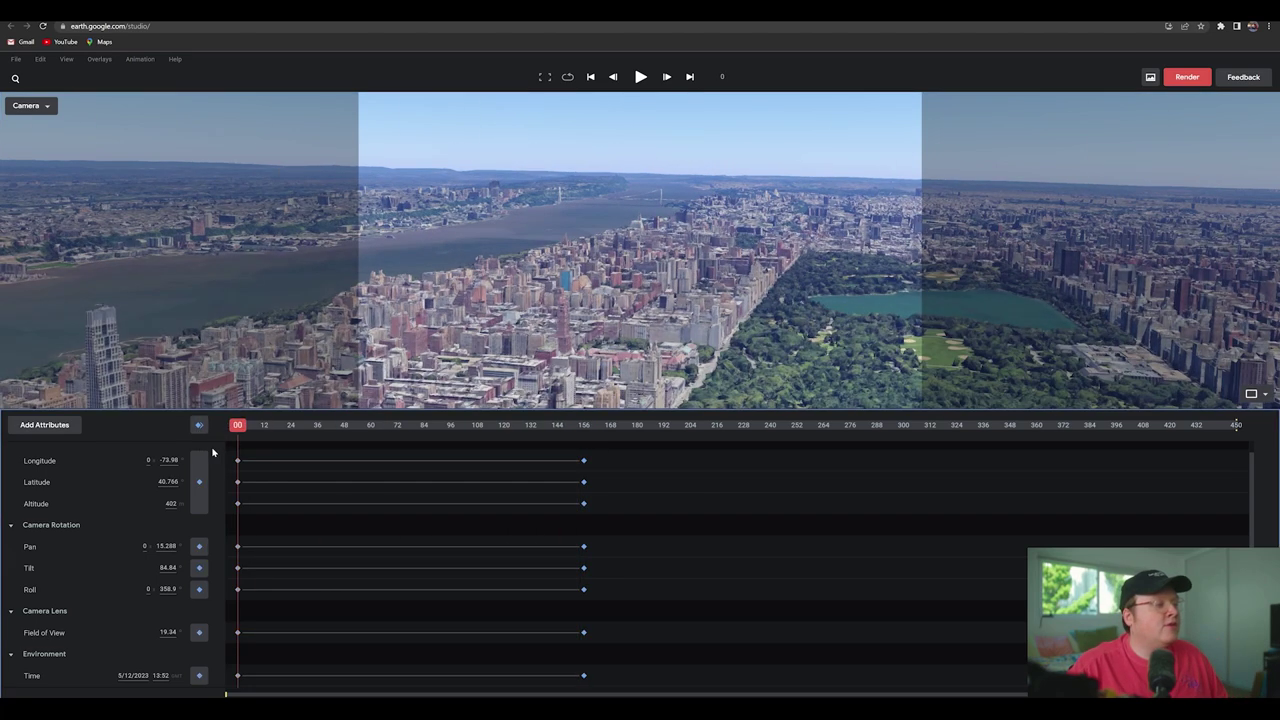
key("space")
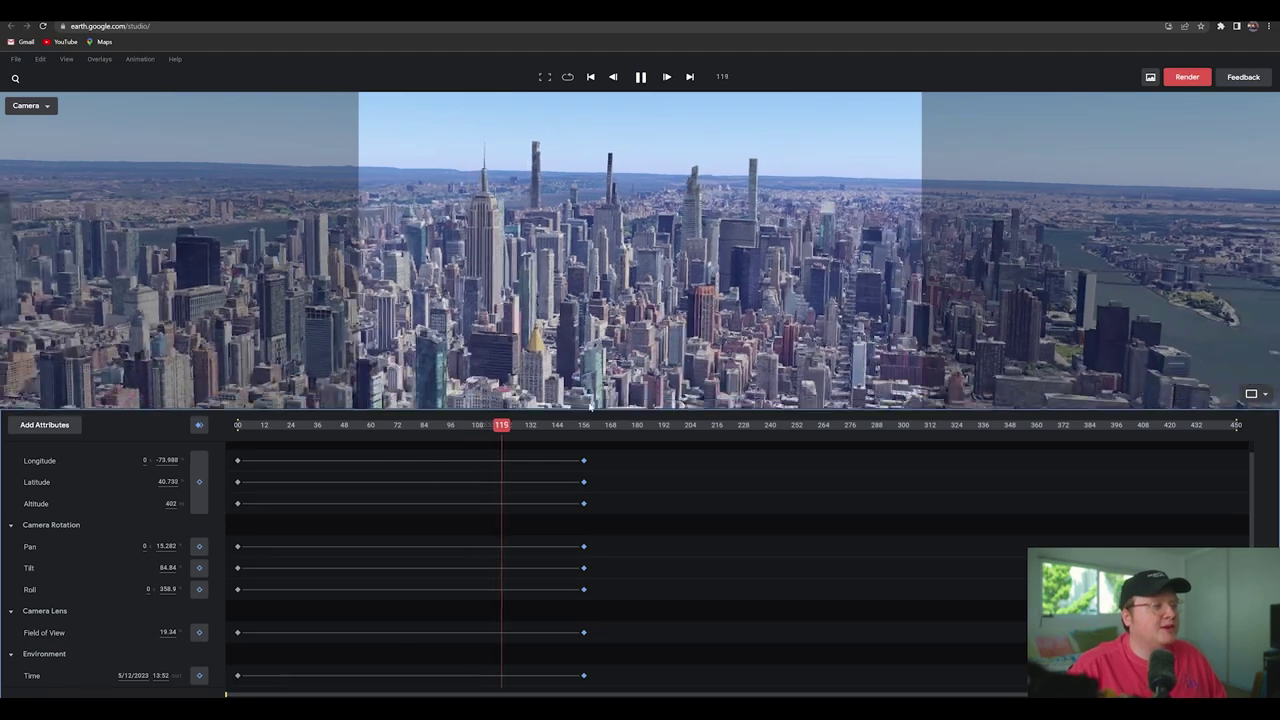
left_click_drag(520, 431, 346, 449)
left_click_drag(569, 464, 494, 472)
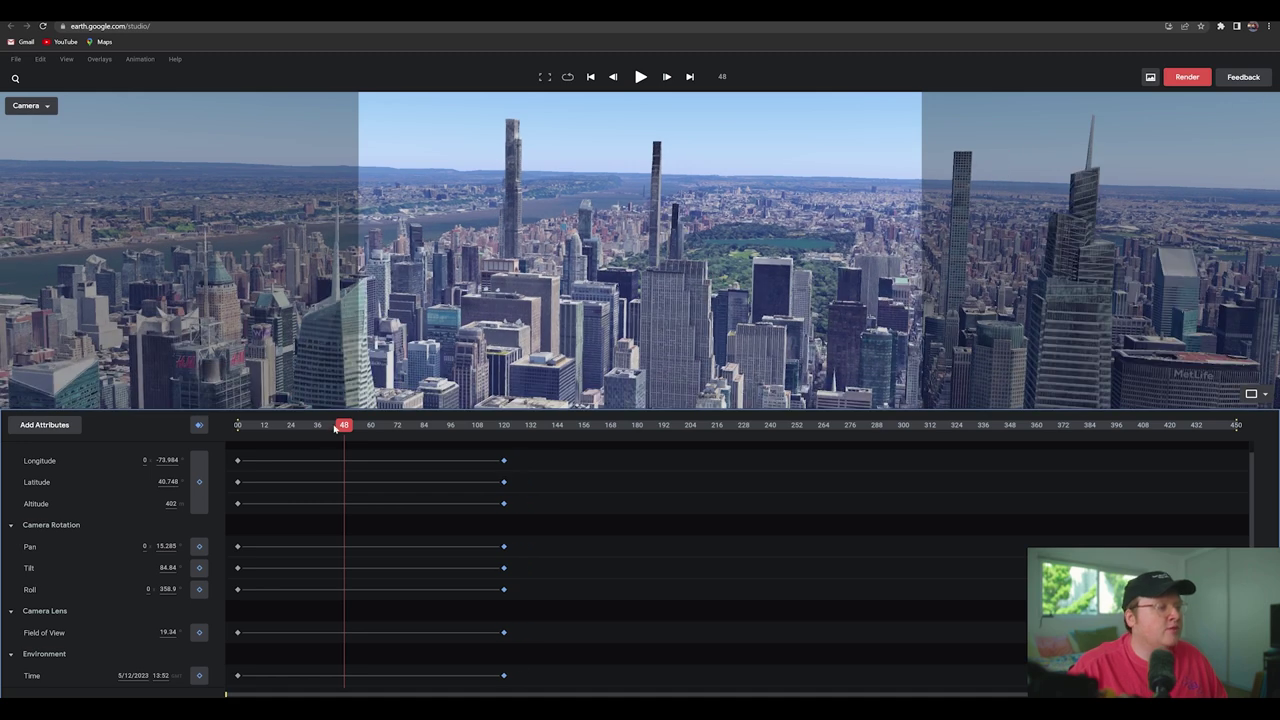
left_click_drag(336, 428, 187, 414)
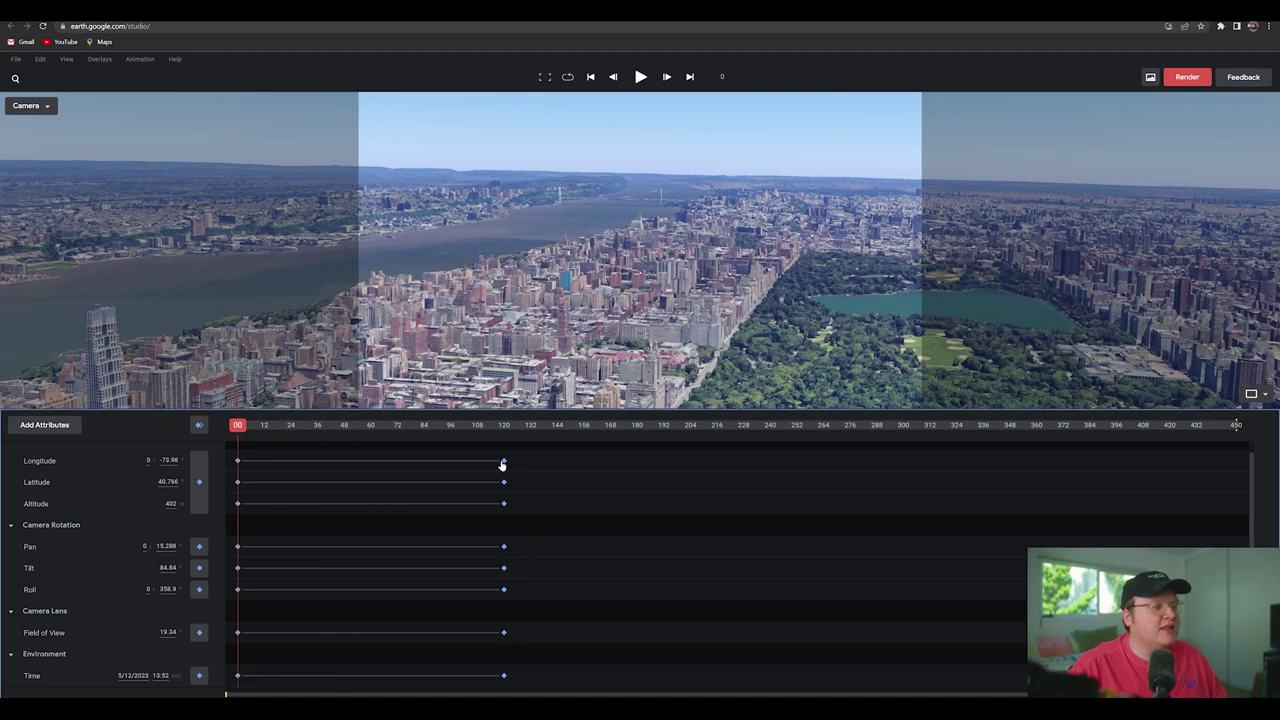
key("space")
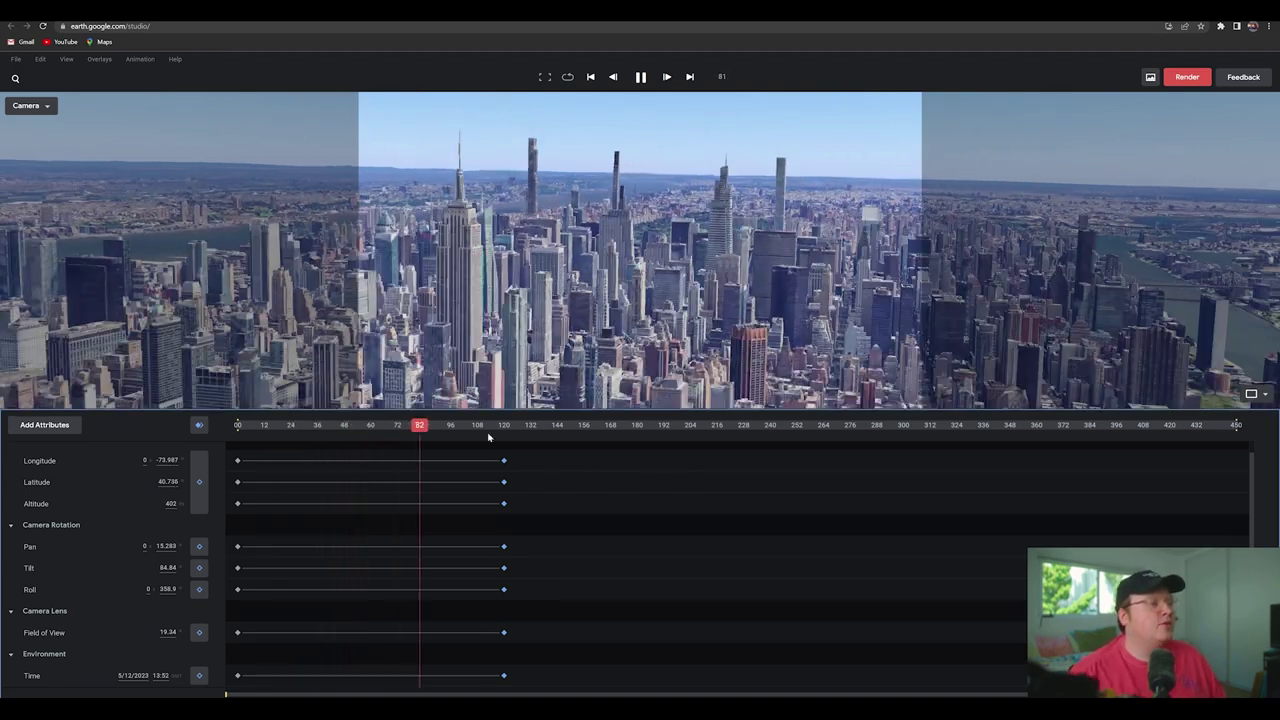
Set the camera roll to 1 × 9.8° at frame 120 and 342° at frame 0, previewing the banking motion.
left_click_drag(440, 428, 505, 428)
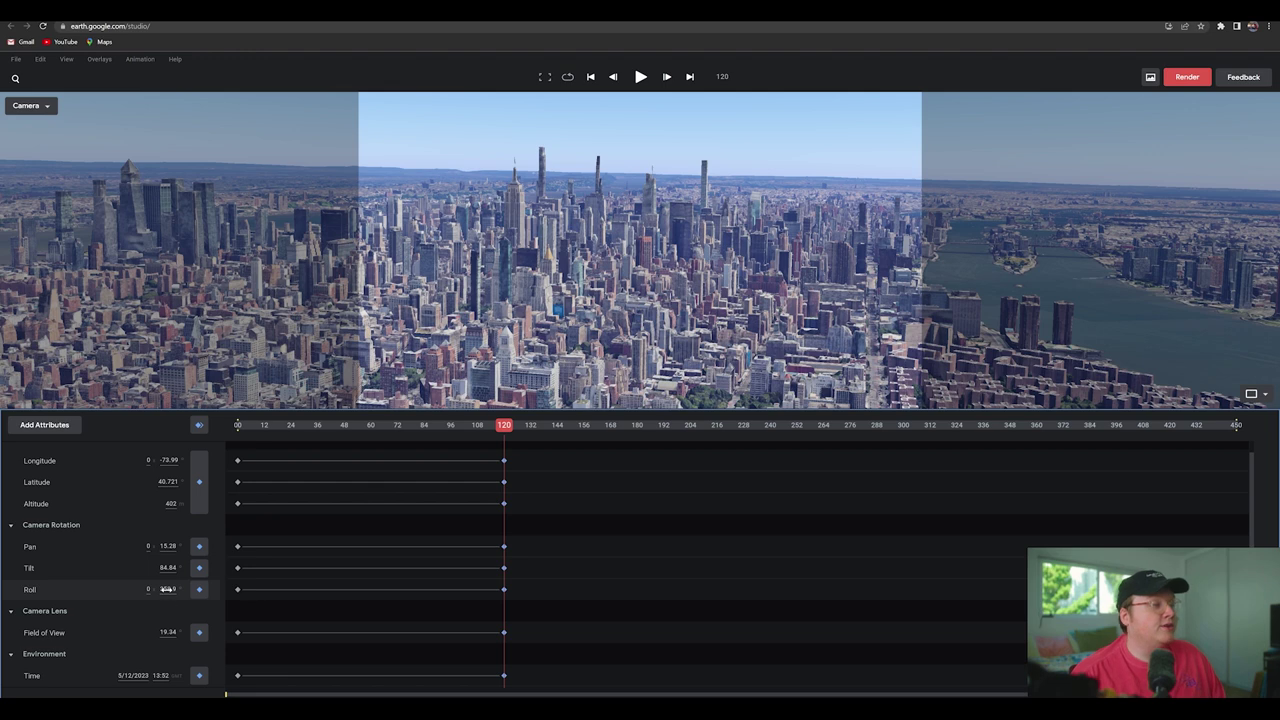
left_click_drag(165, 589, 218, 582)
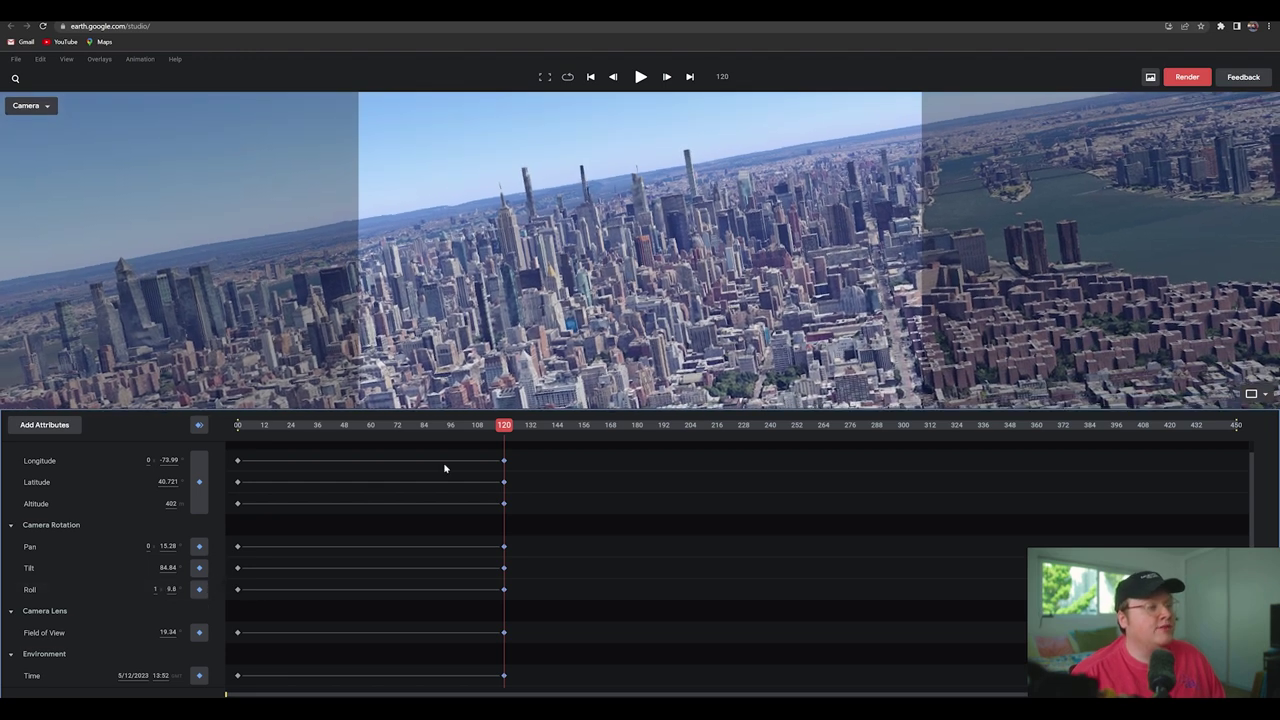
left_click_drag(468, 424, 237, 424)
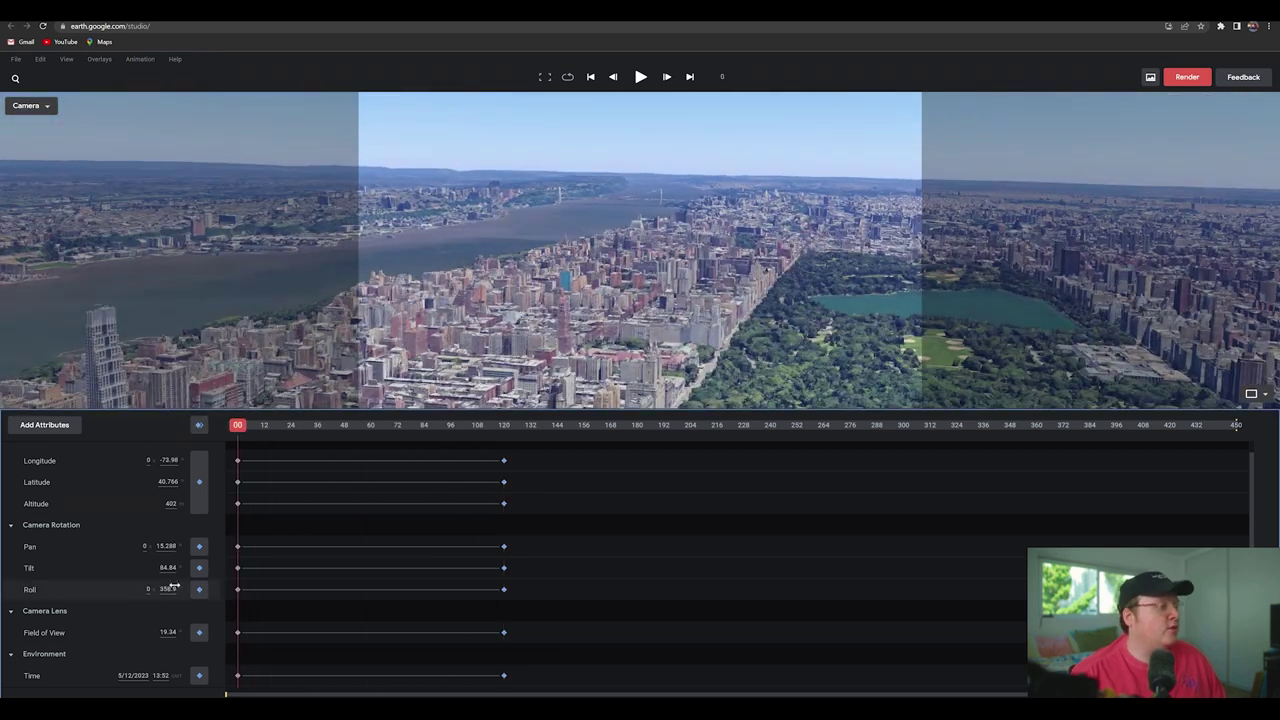
left_click_drag(168, 589, 82, 586)
key("space")
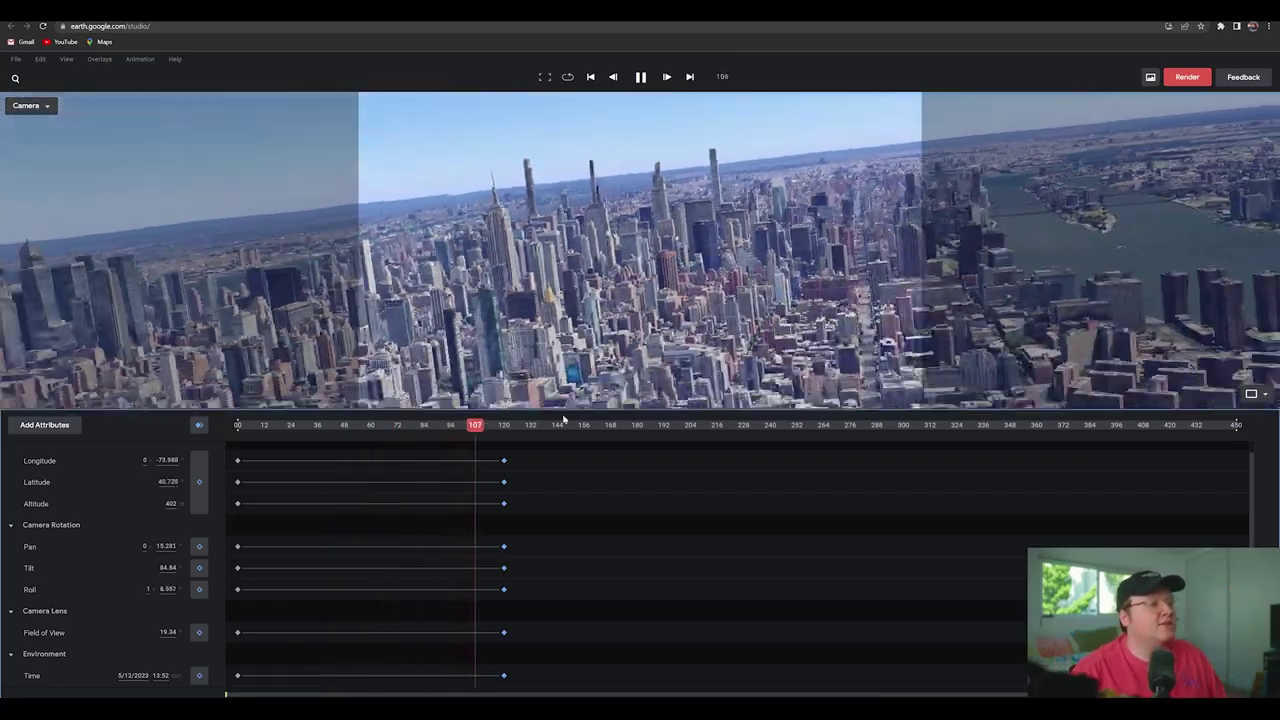
left_click_drag(504, 427, 168, 438)
key("space")
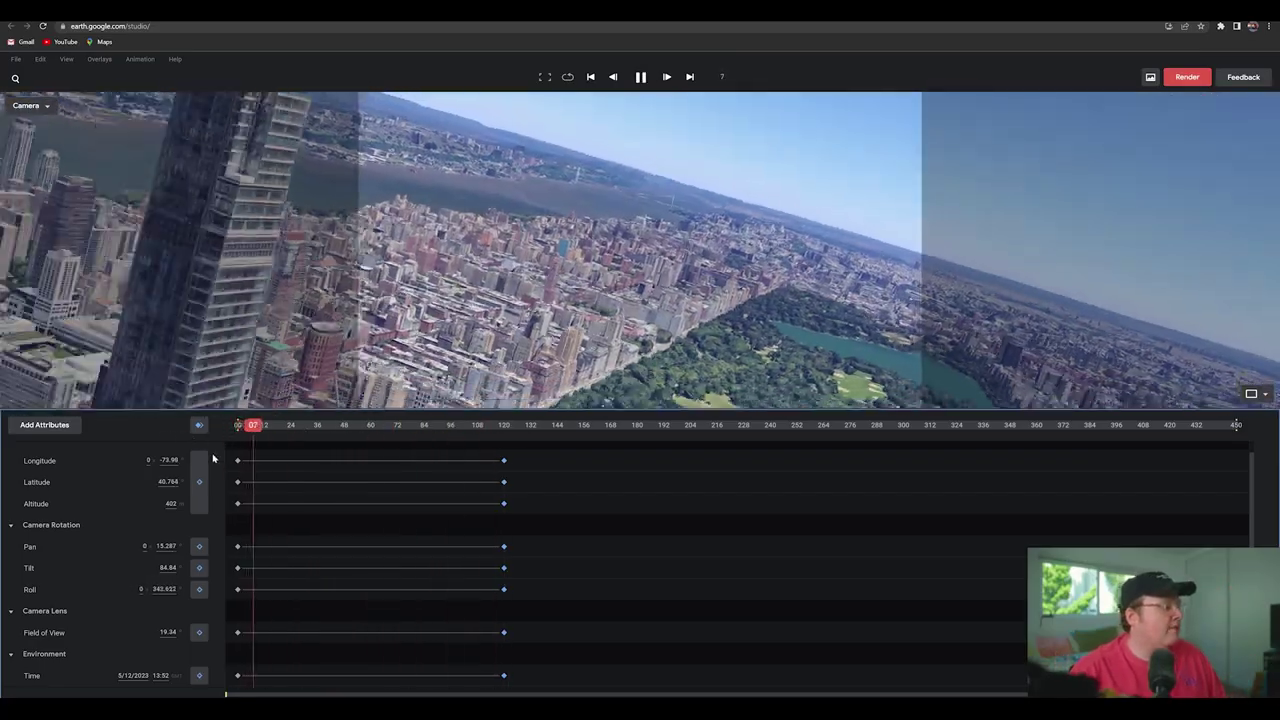
key("space")
Lower the camera's starting altitude to 332 m and preview the flight.
left_click_drag(169, 509, 164, 511)
key("space")
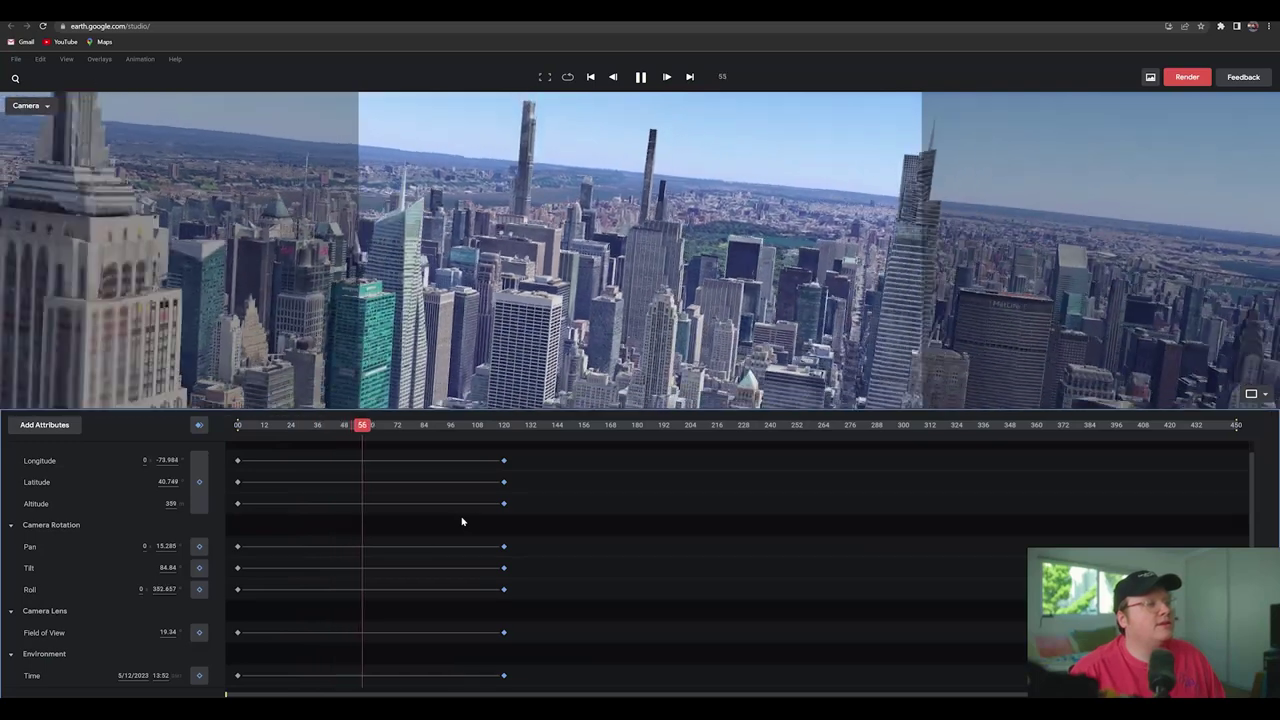
key("space")
left_click(241, 427)
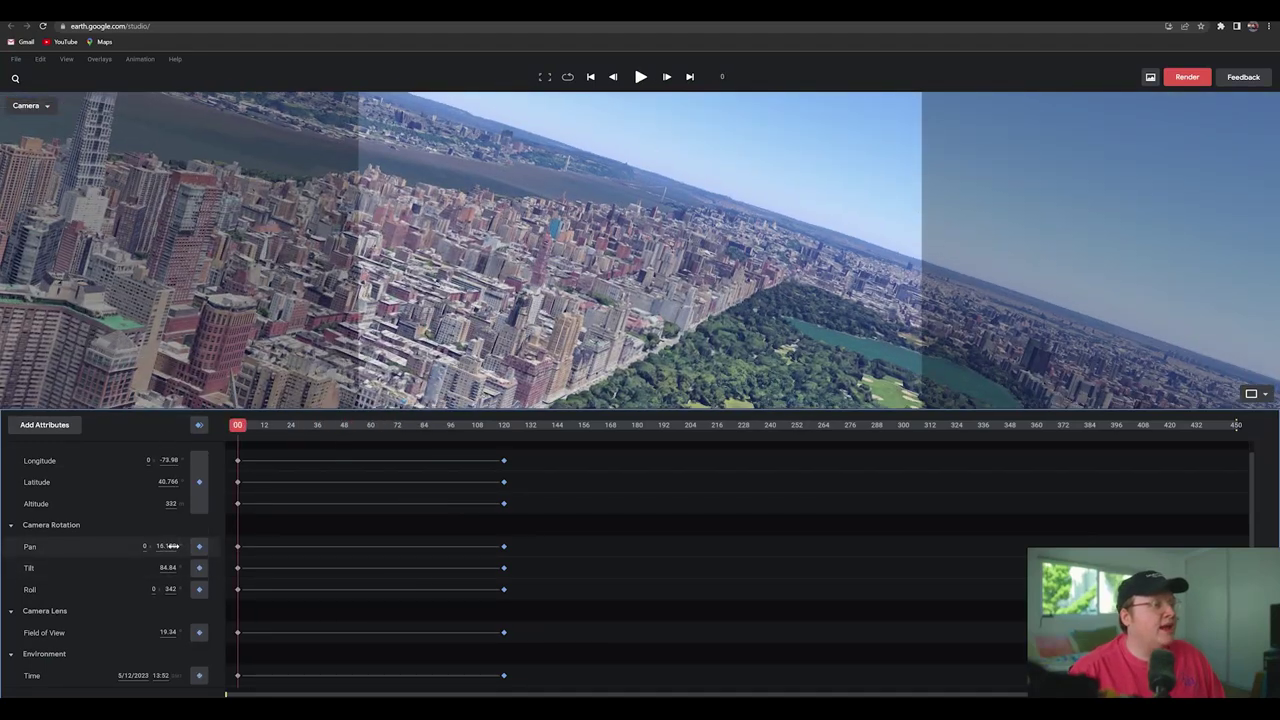
Set the camera's starting pan to 15.488° and tilt to 87.34°, and preview the shot through its end.
left_click_drag(171, 568, 184, 568)
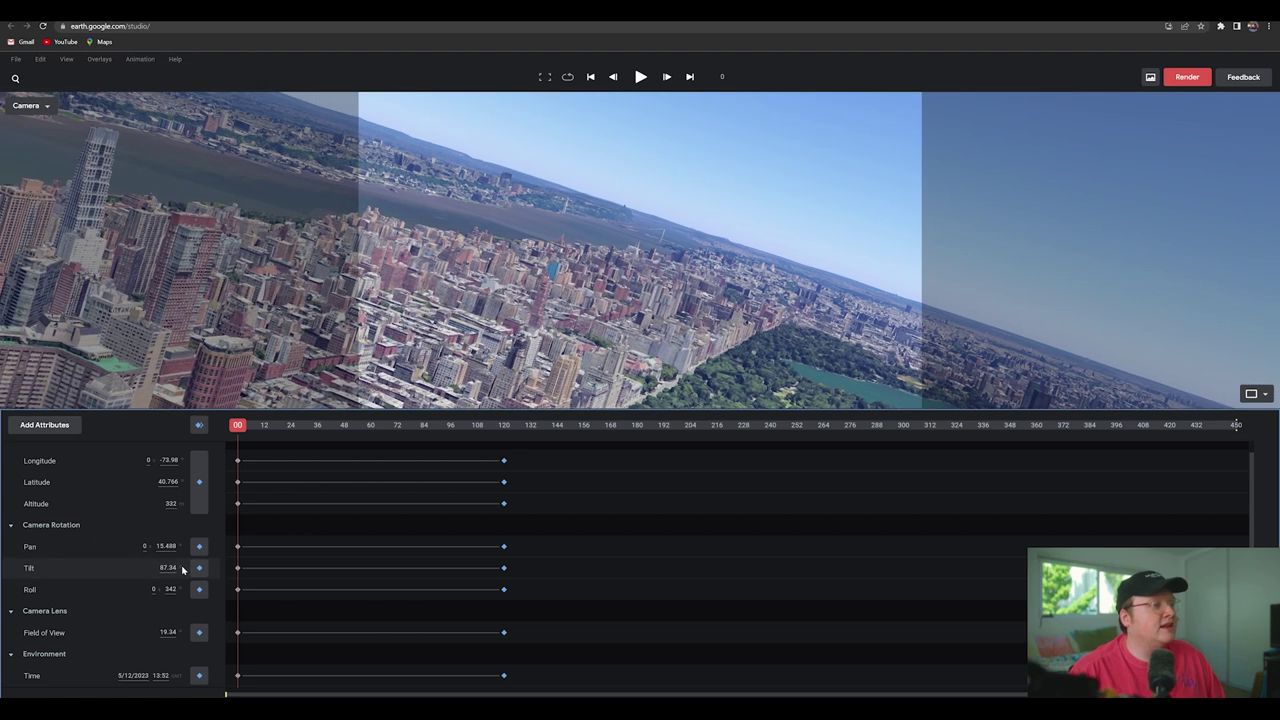
key("space")
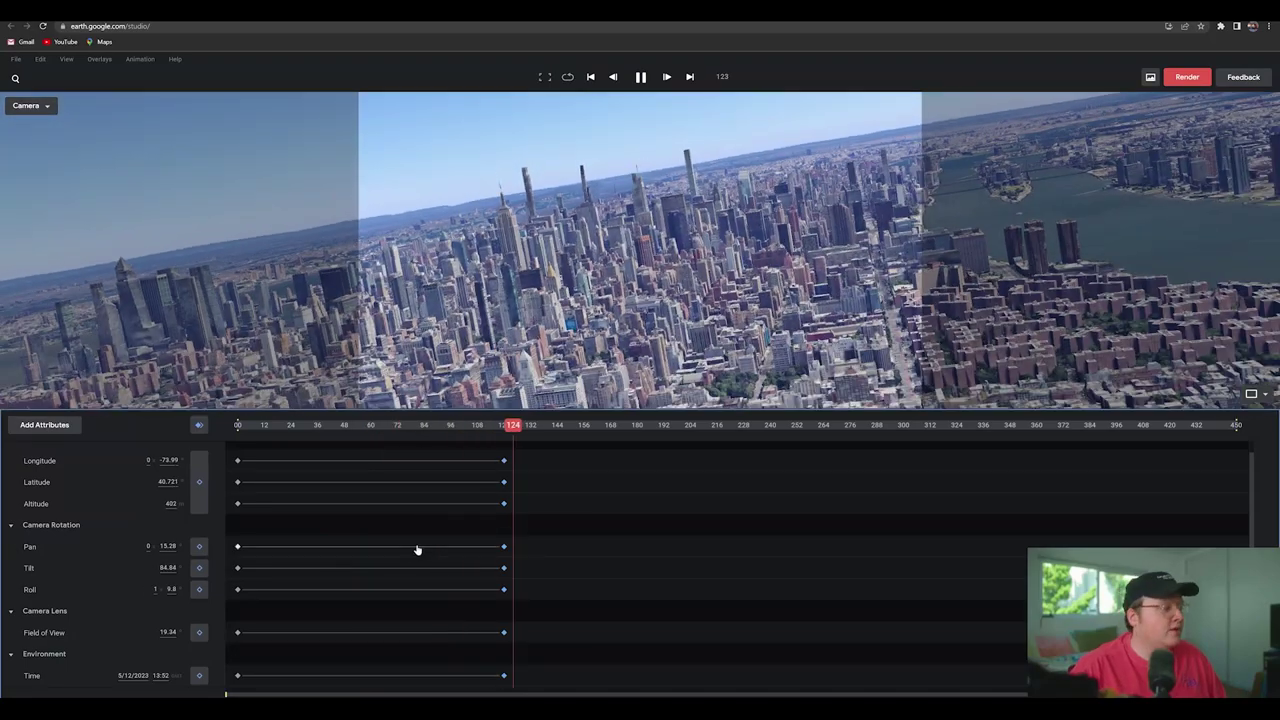
left_click_drag(503, 426, 447, 448)
key("space")
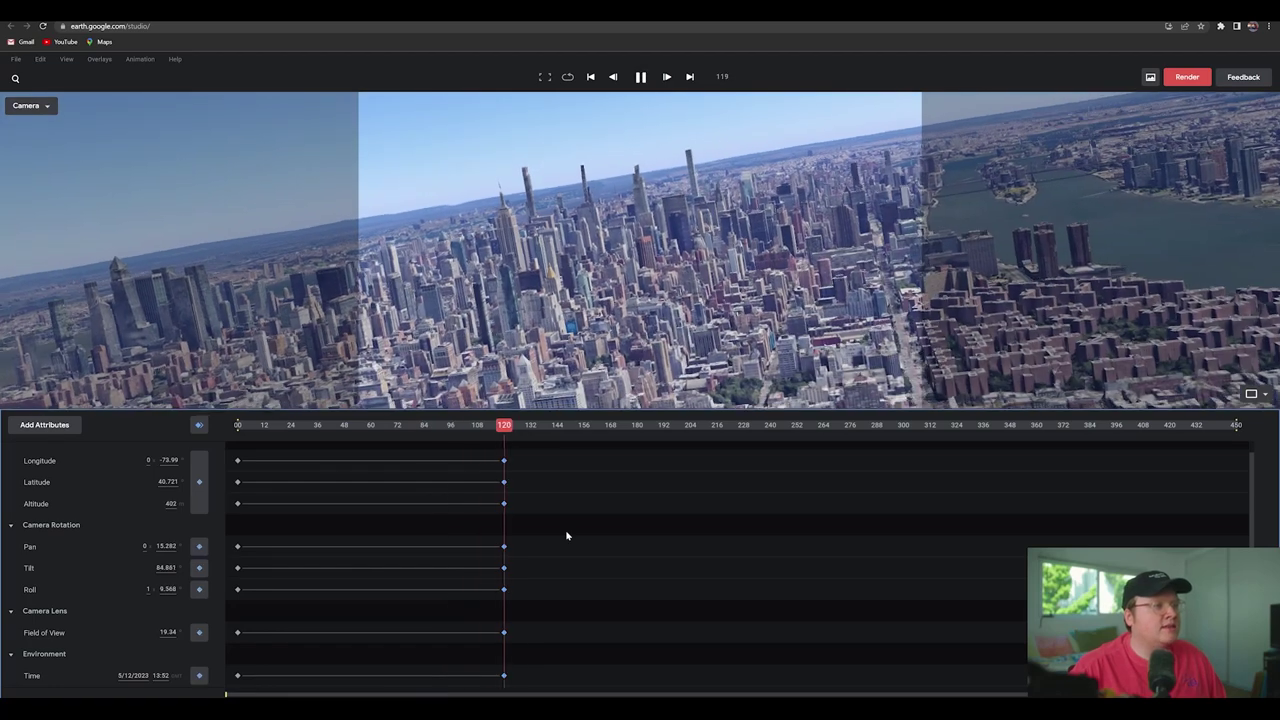
Trim the end of the playback range to frame 120 and play the trimmed shot from the beginning.
mouse_move(512, 428)
left_mouse_down()
mouse_move(474, 428)
mouse_move(499, 437)
left_mouse_up()
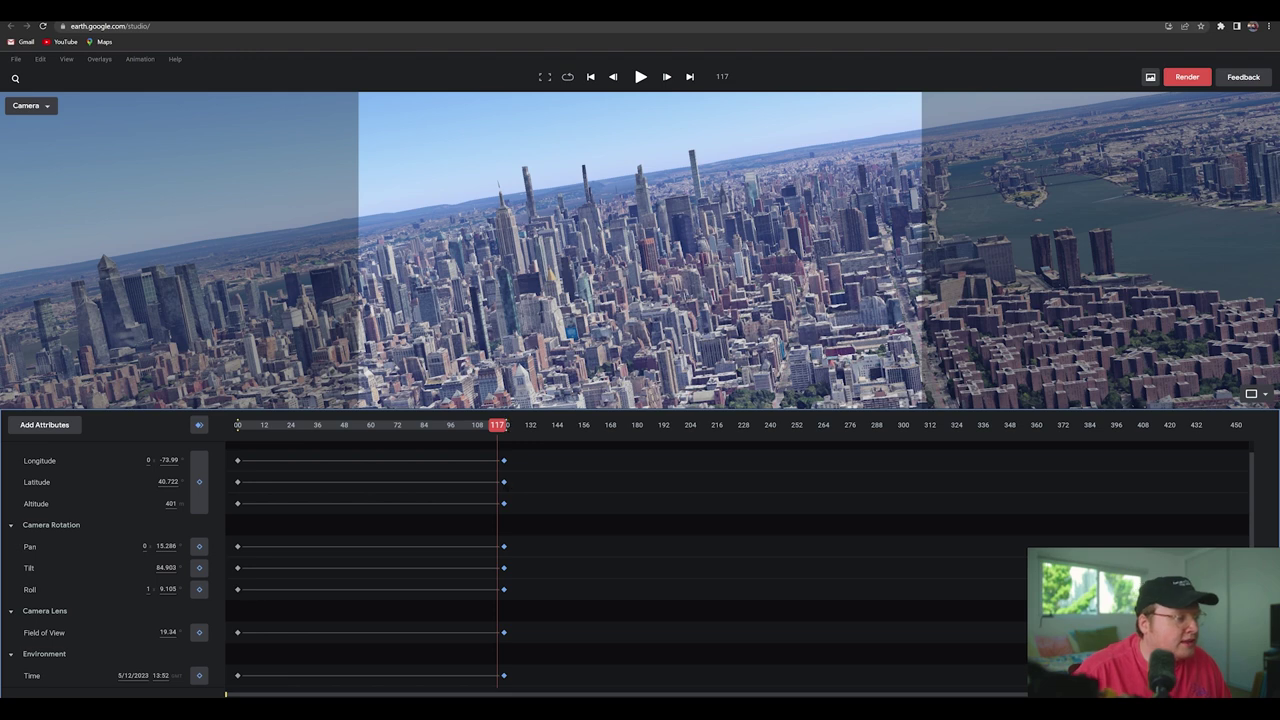
left_click_drag(498, 426, 488, 426)
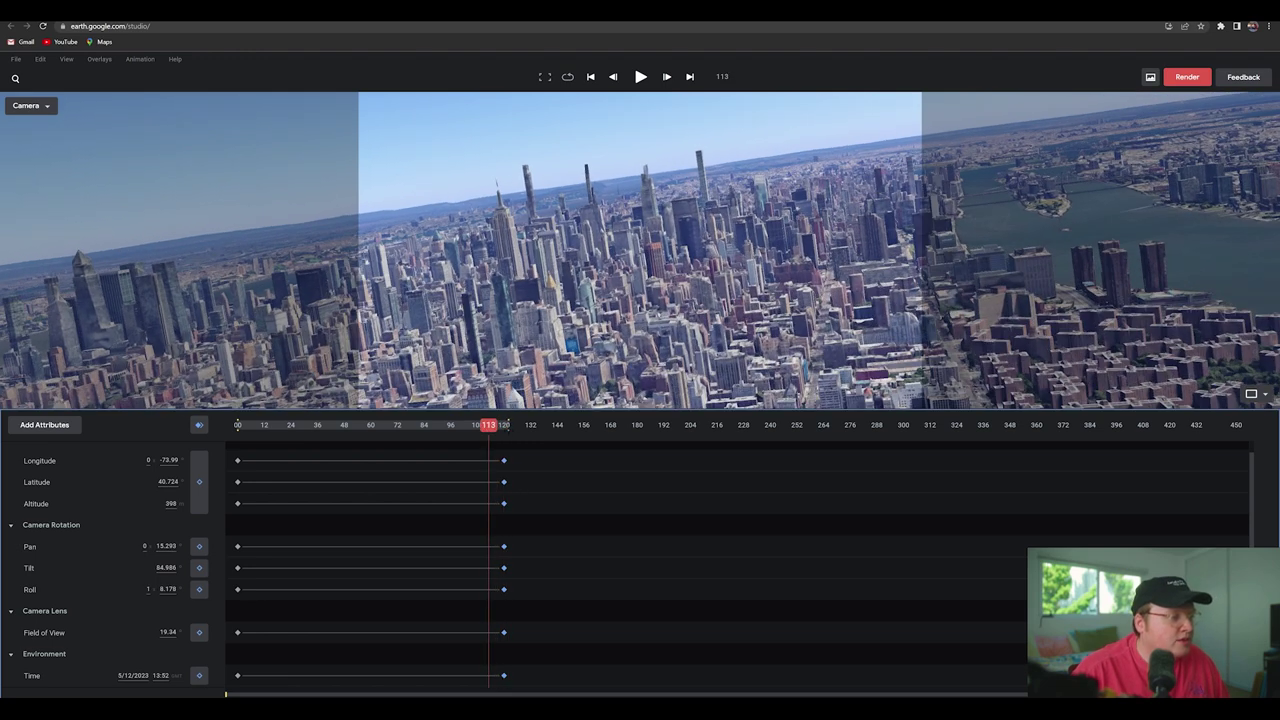
left_click(228, 427)
key("space")
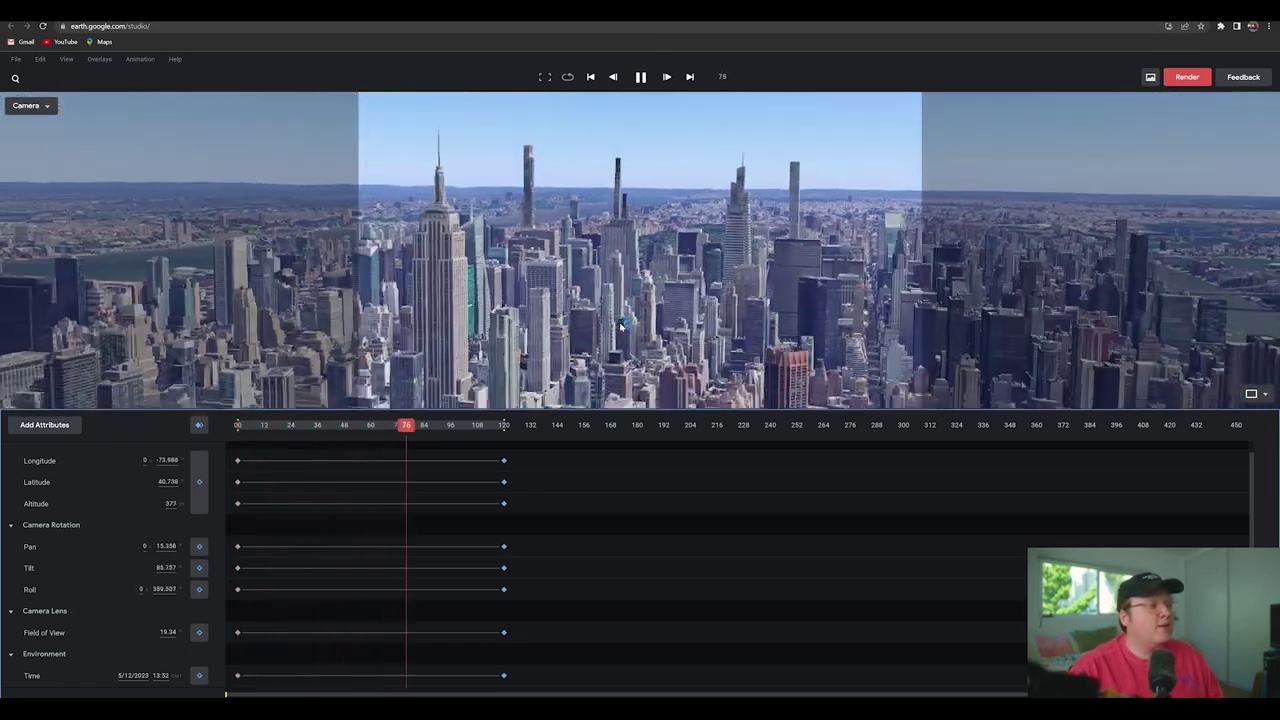
Replay the trimmed shot from frame 0 and scrub near its end to examine how the camera motion stops.
left_click_drag(405, 429, 202, 444)
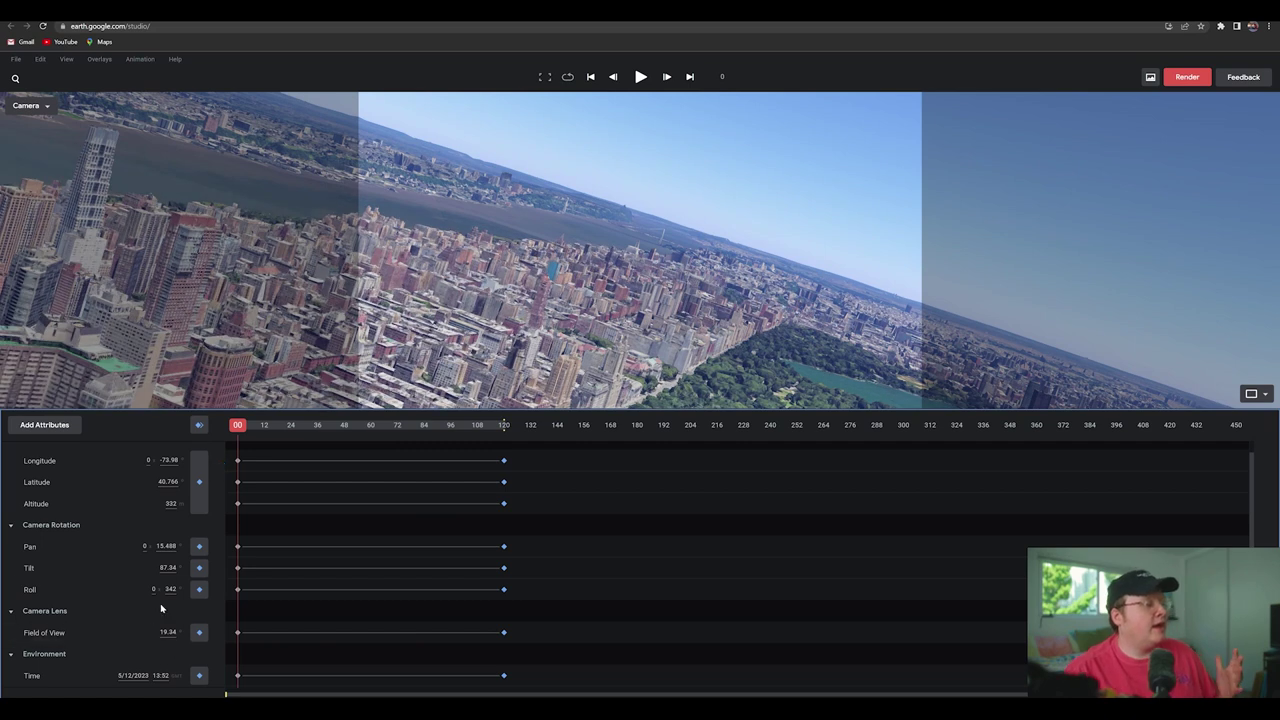
left_click_drag(283, 426, 203, 444)
key("space")
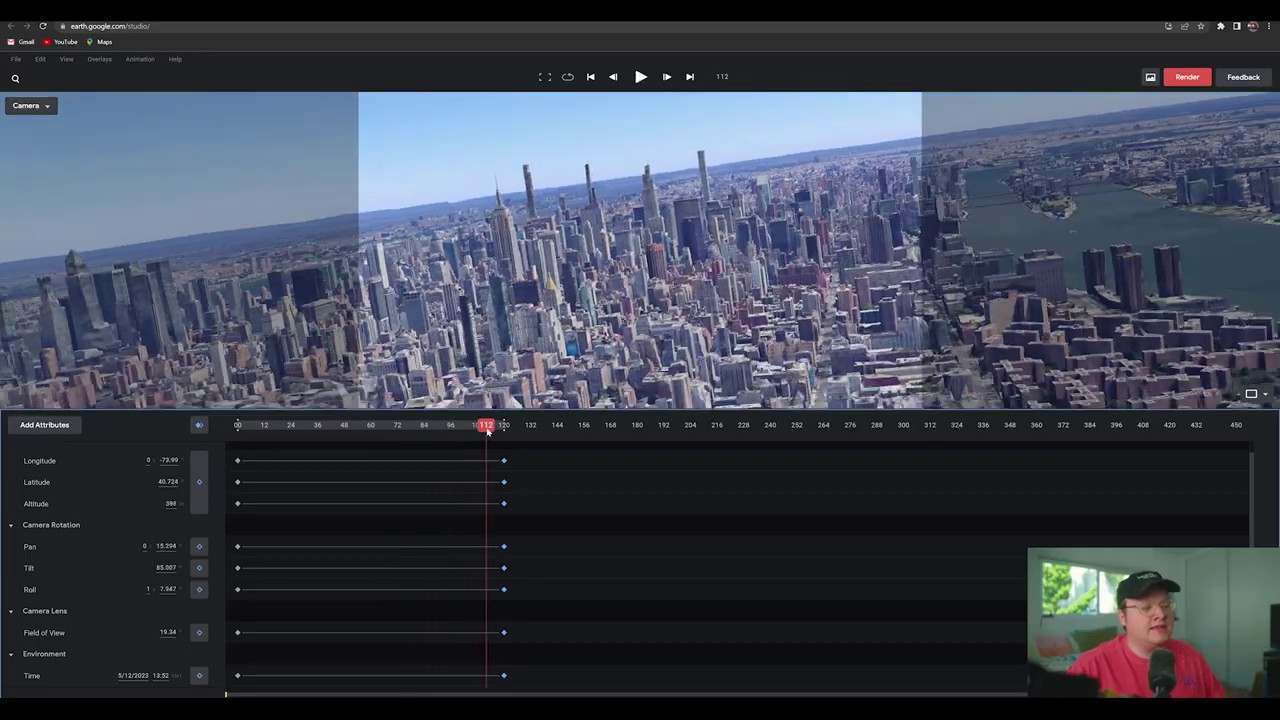
key("space")
key("space")
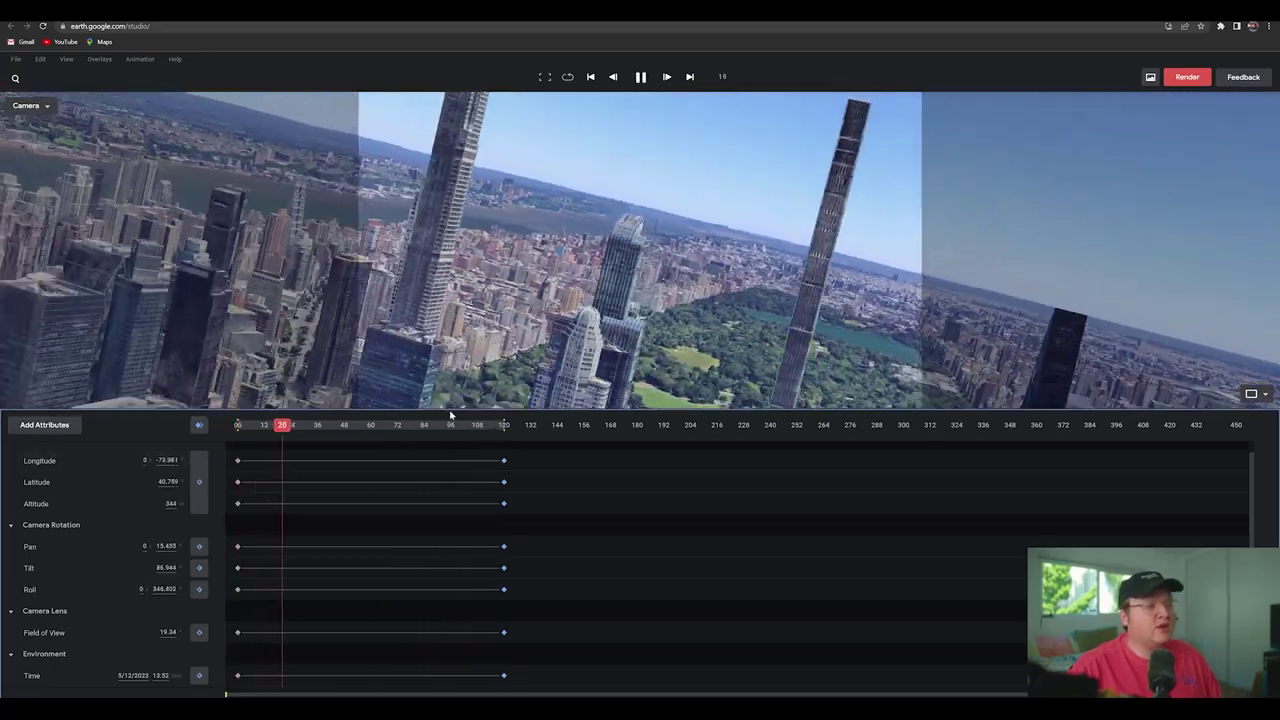
left_click(484, 428)
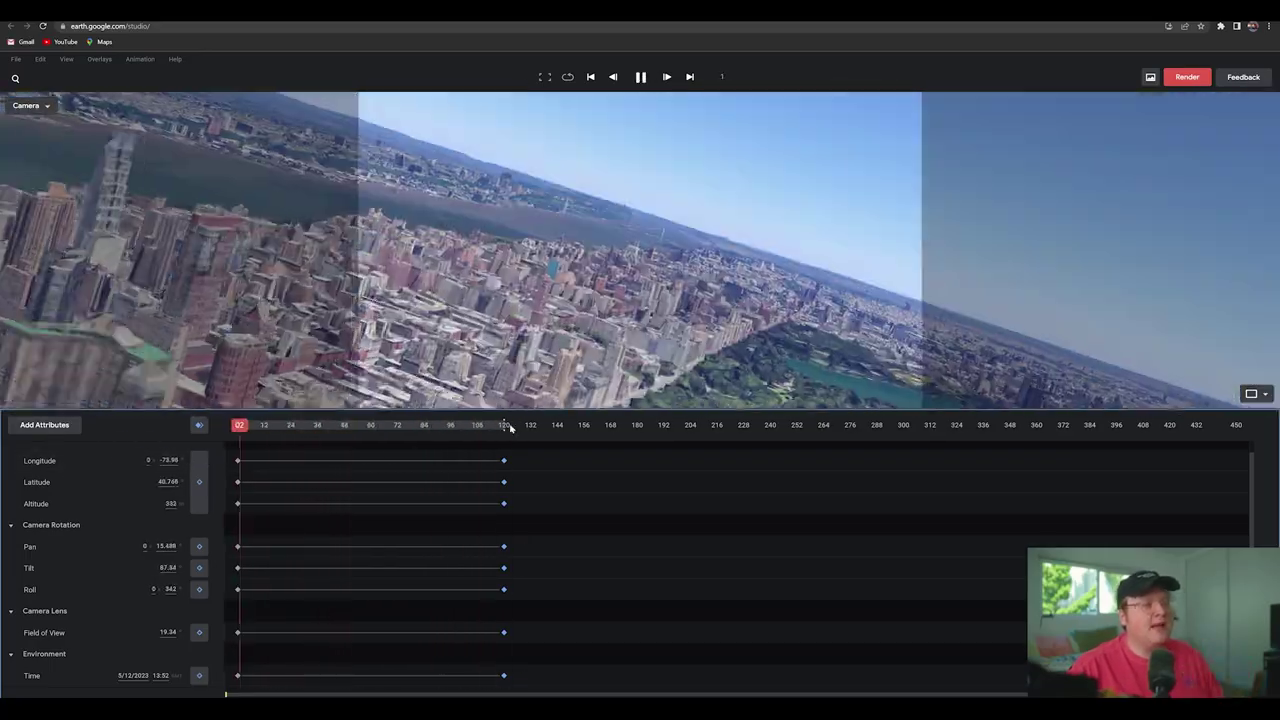
key("space")
left_click_drag(484, 428, 490, 428)
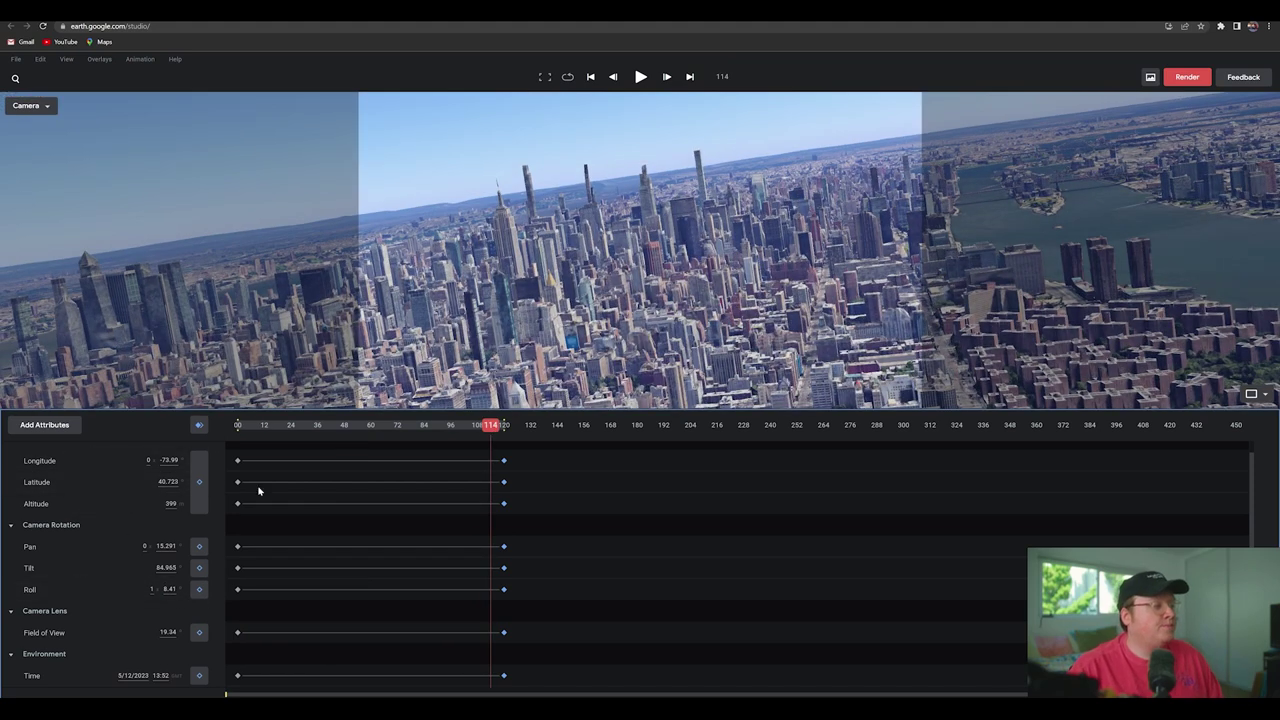
Apply Auto Ease to the latitude keyframe at frame 120, extend its handle back to about frame 63, and preview the motion.
left_click(62, 484)
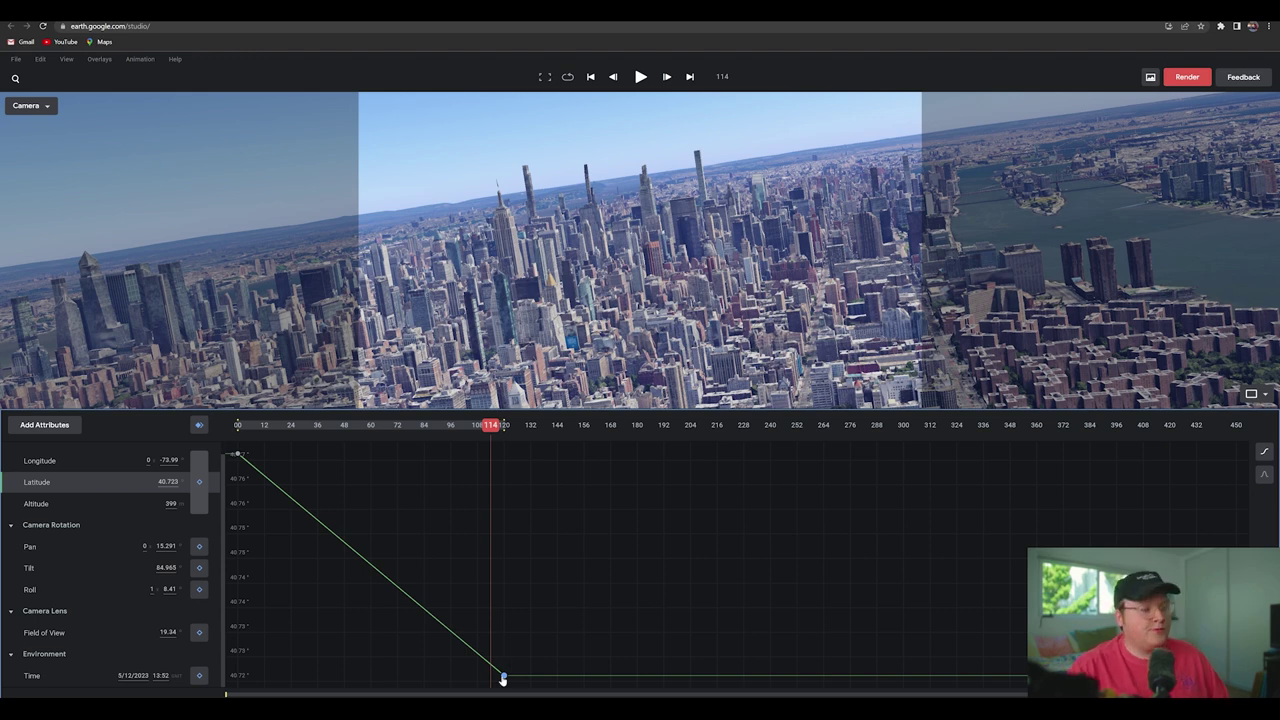
left_click_drag(490, 425, 406, 425)
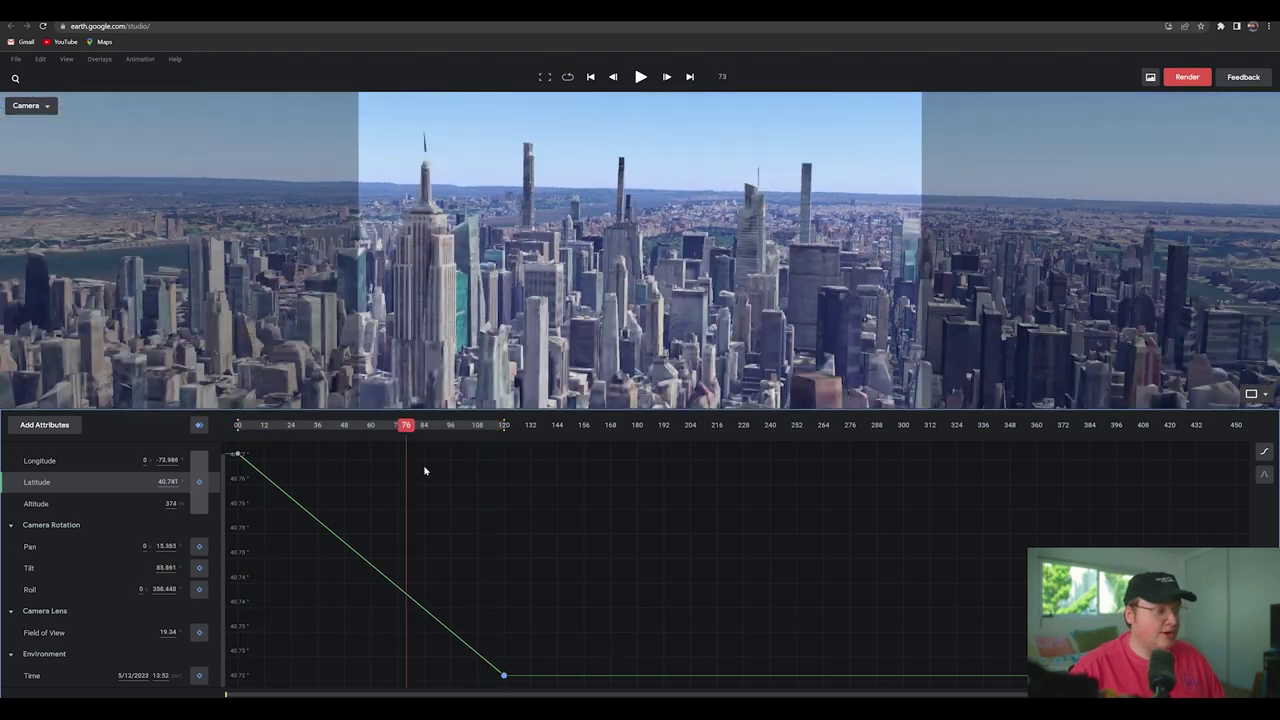
left_click_drag(424, 471, 446, 490)
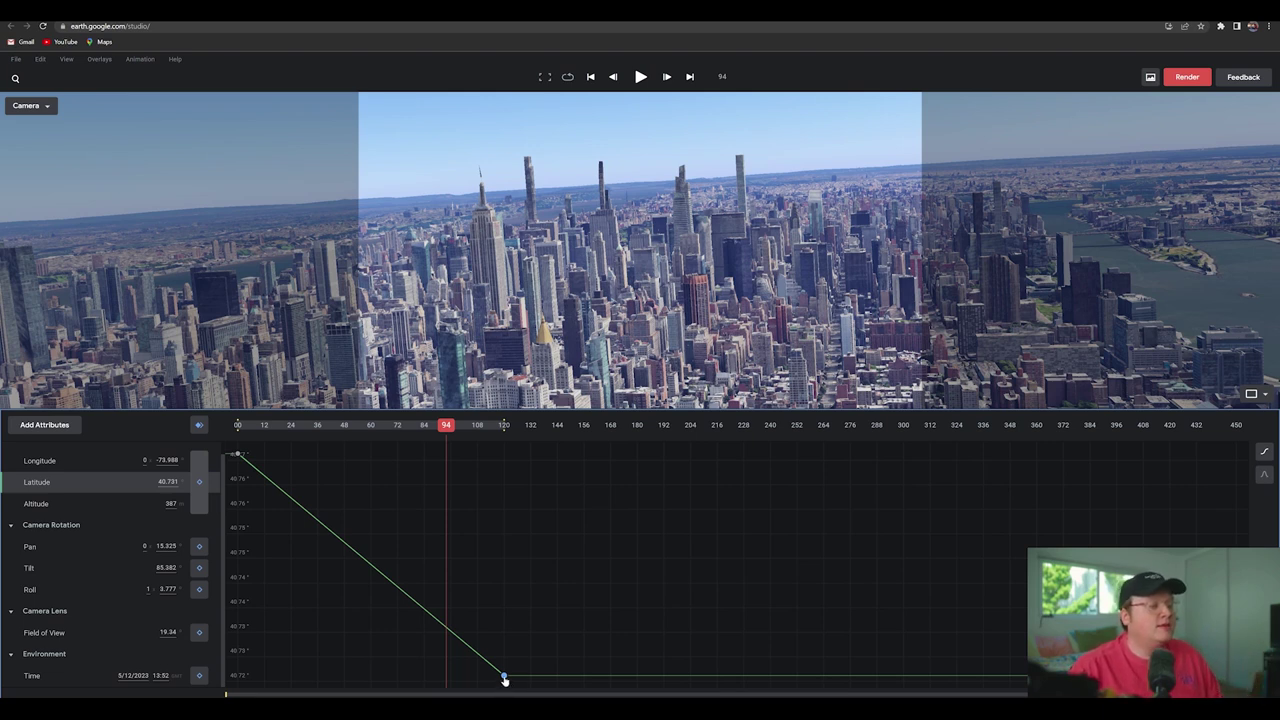
right_click(505, 679)
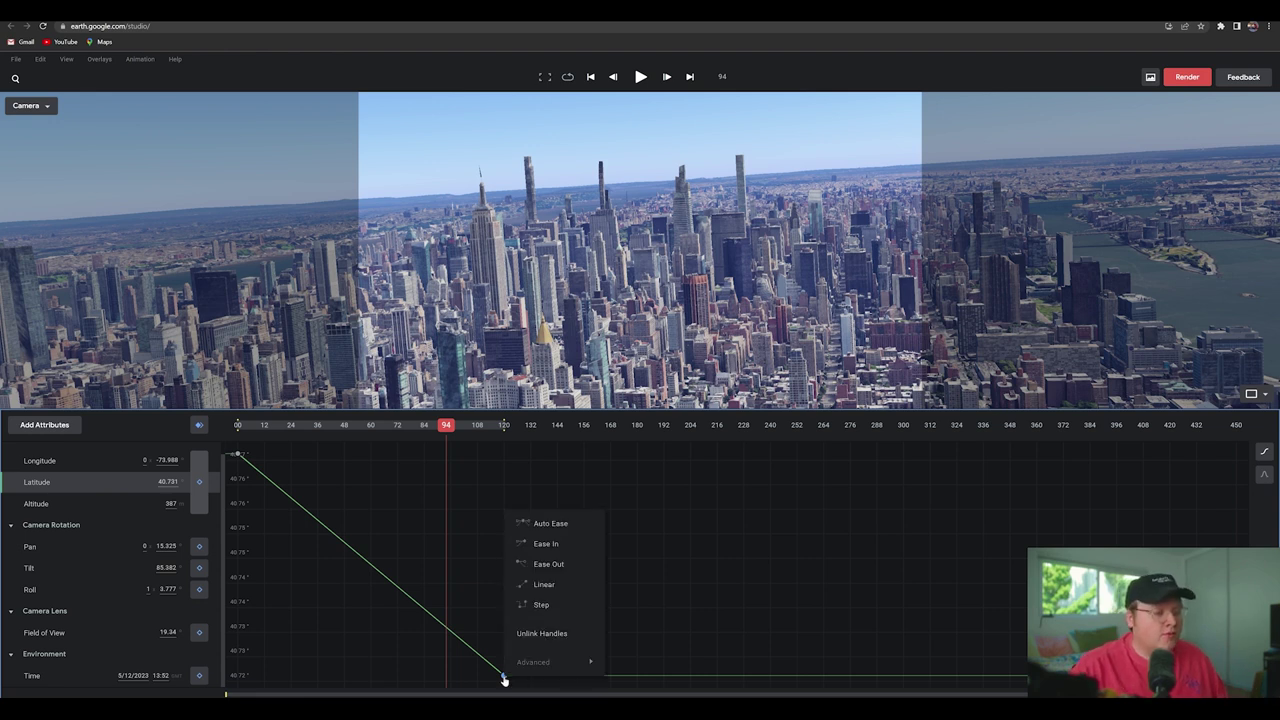
left_click(551, 523)
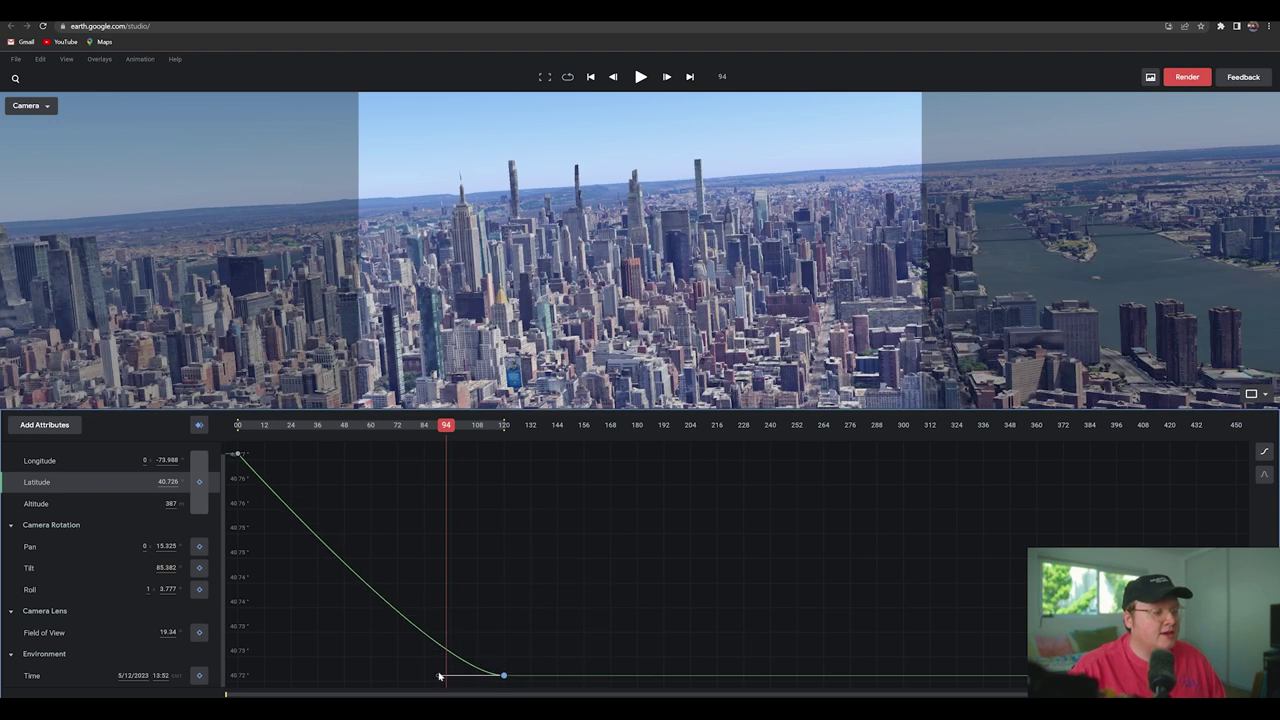
left_click_drag(439, 677, 377, 669)
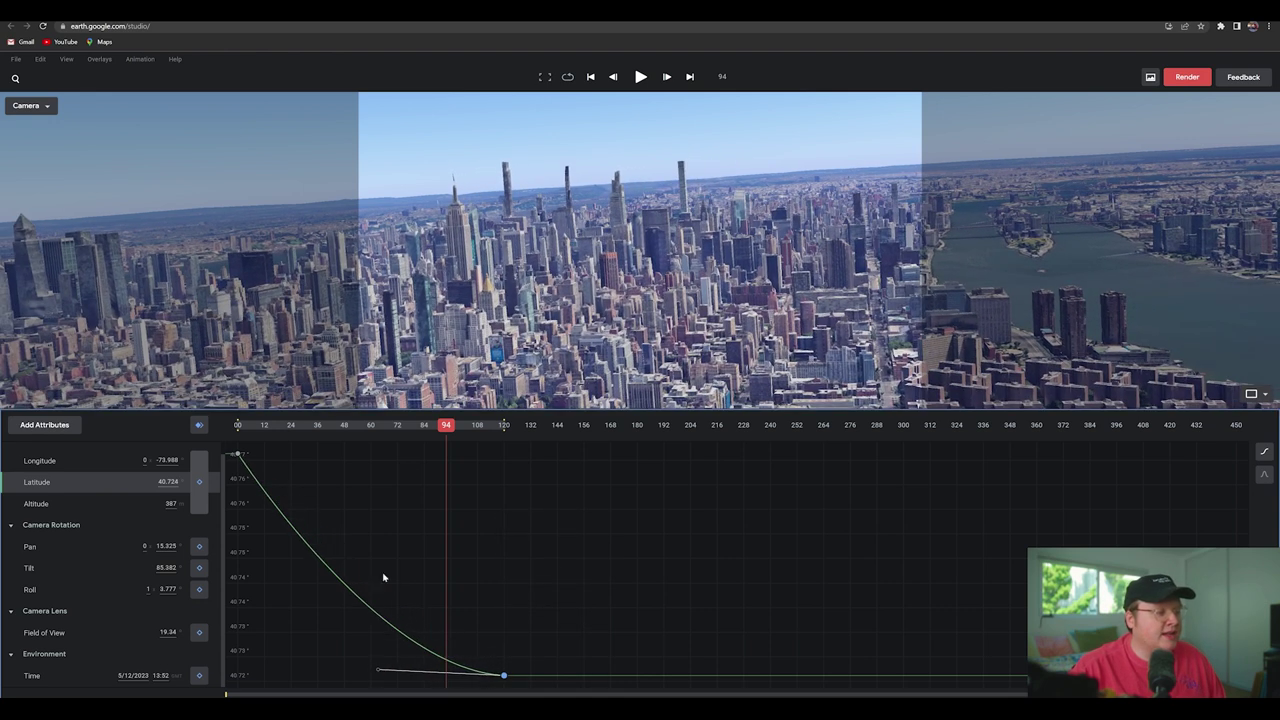
key("space")
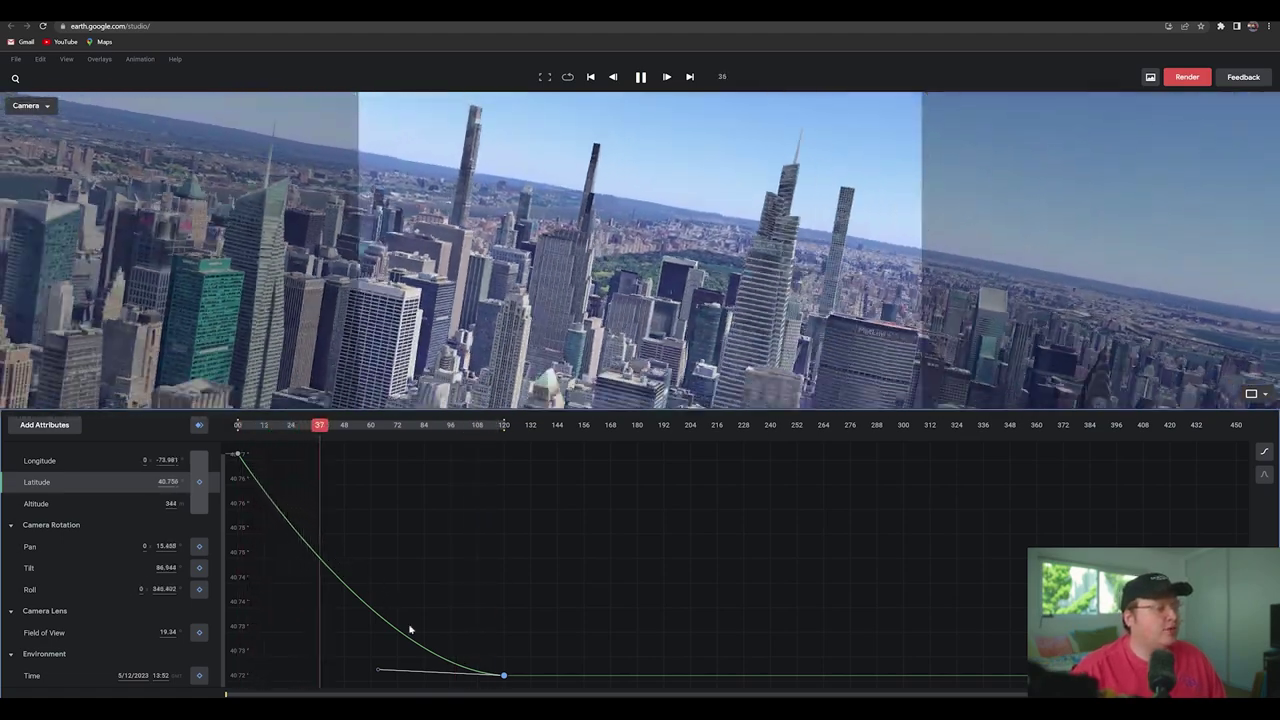
key("space")
Try straightening the latitude curve with the end keyframe's handle, and undo that change.
left_click_drag(379, 675, 408, 586)
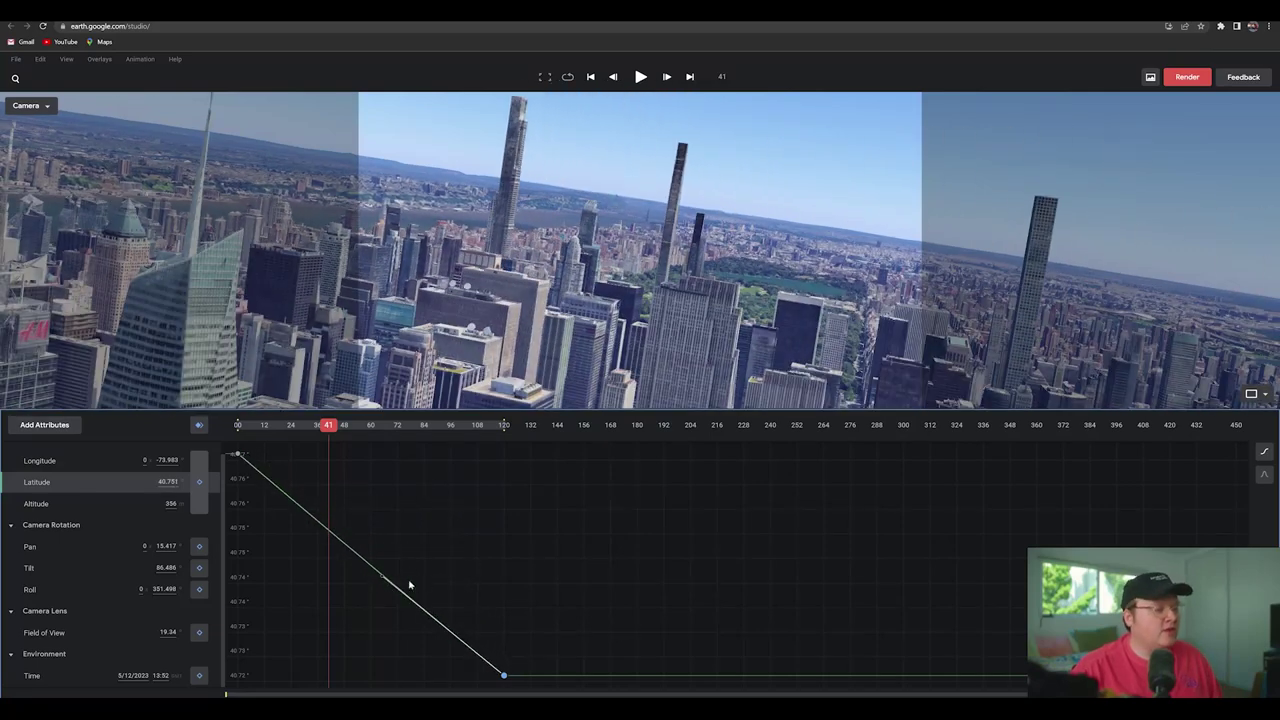
key("ctrl+z")
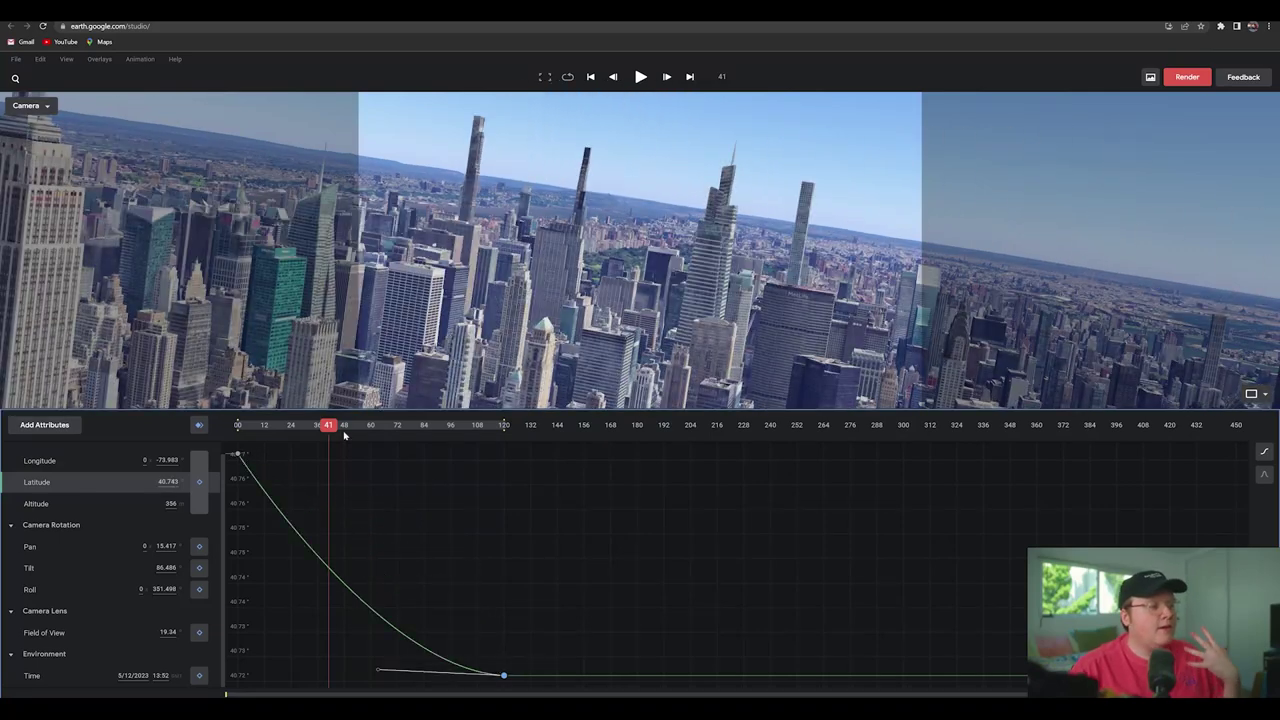
mouse_move(328, 425)
left_mouse_down()
mouse_move(480, 428)
mouse_move(330, 438)
left_mouse_up()
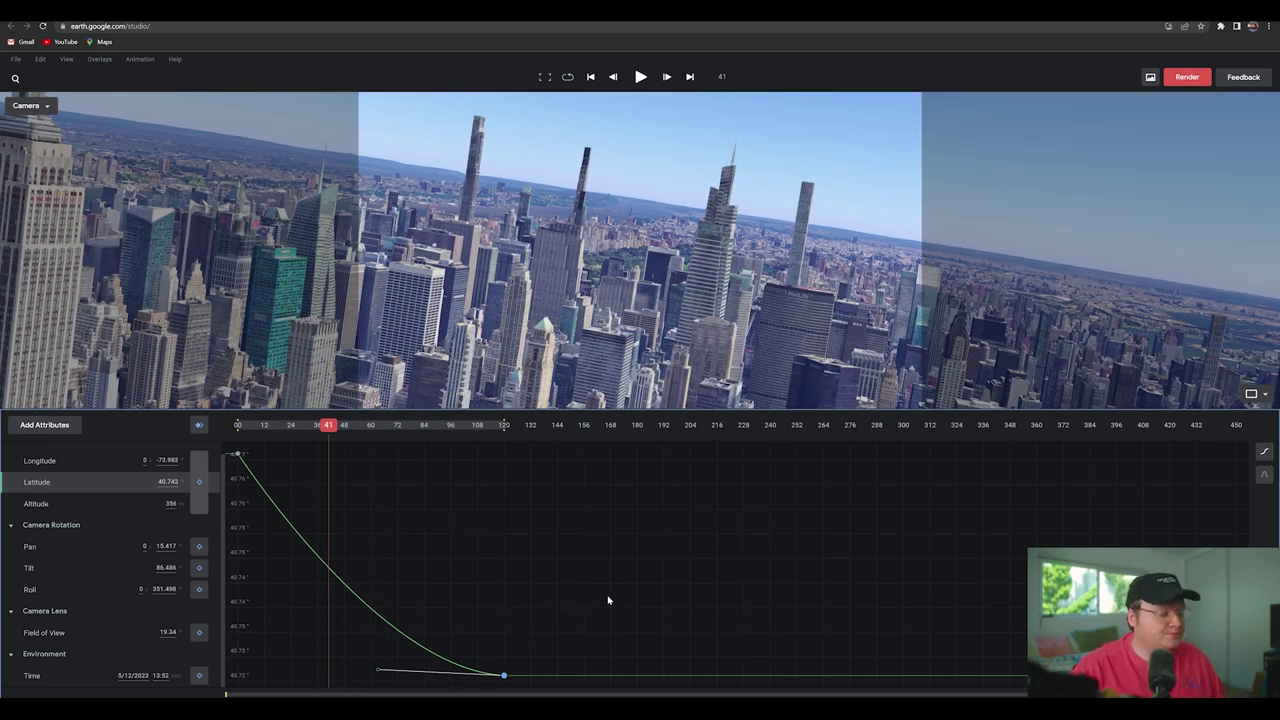
In the render settings, unlock the aspect ratio, set the width to 2600, and move the attribution to X 2055, Y 897.
left_click(1183, 77)
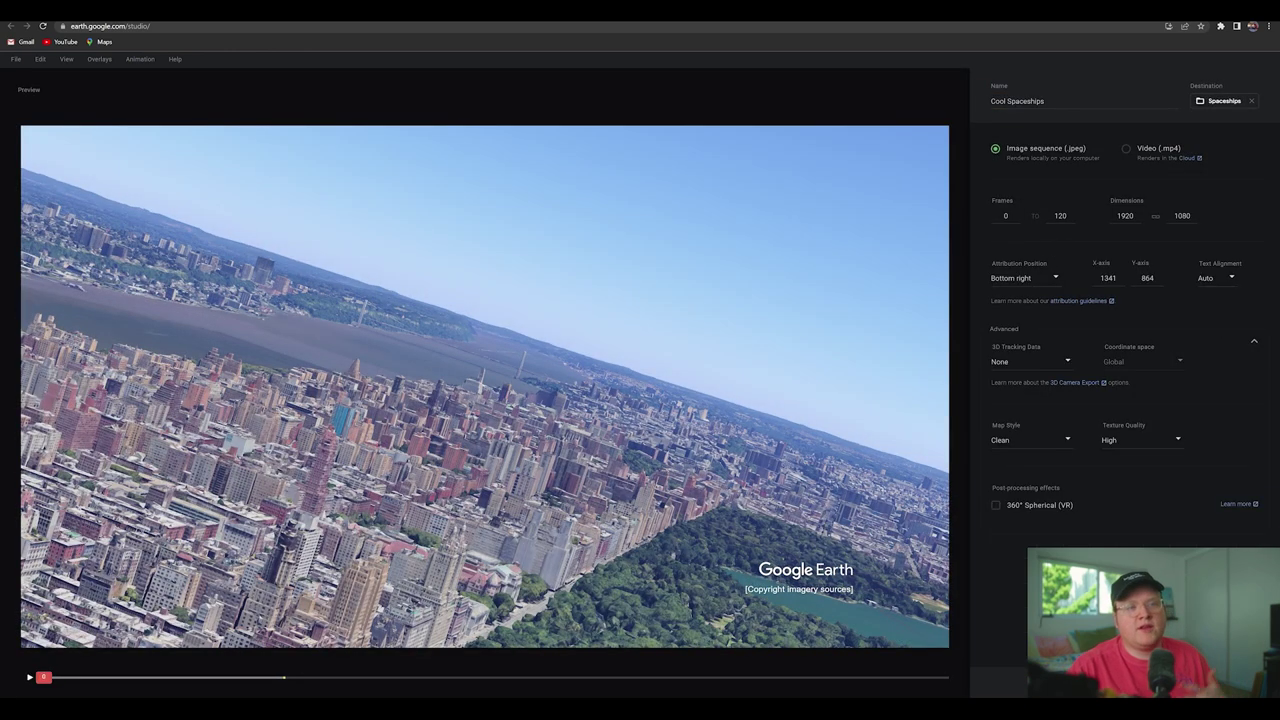
left_click_drag(795, 575, 925, 624)
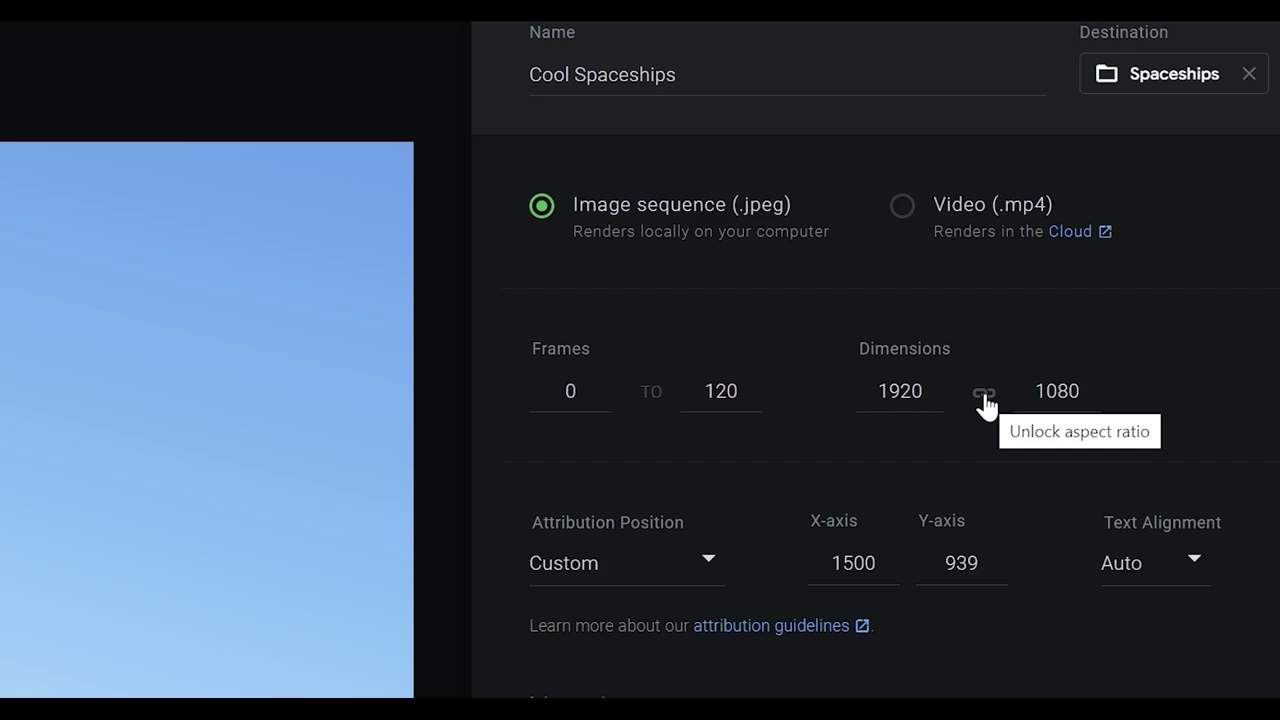
left_click(985, 398)
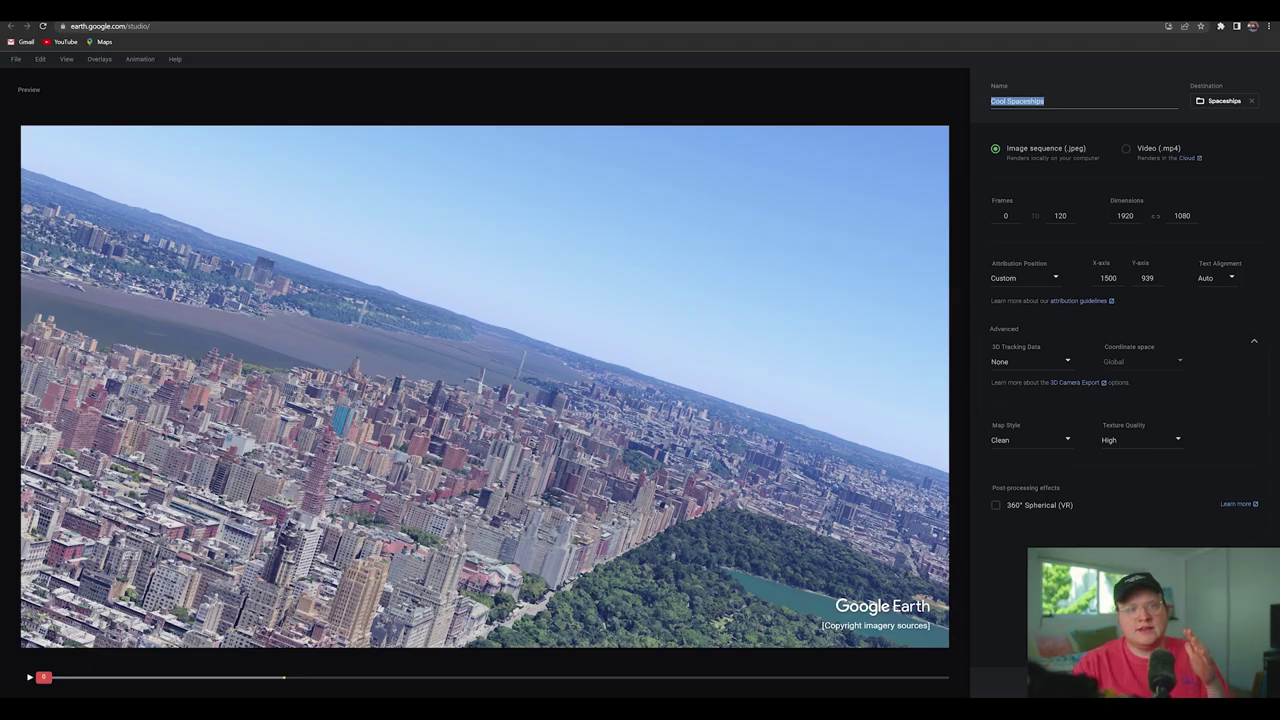
left_click(1125, 216)
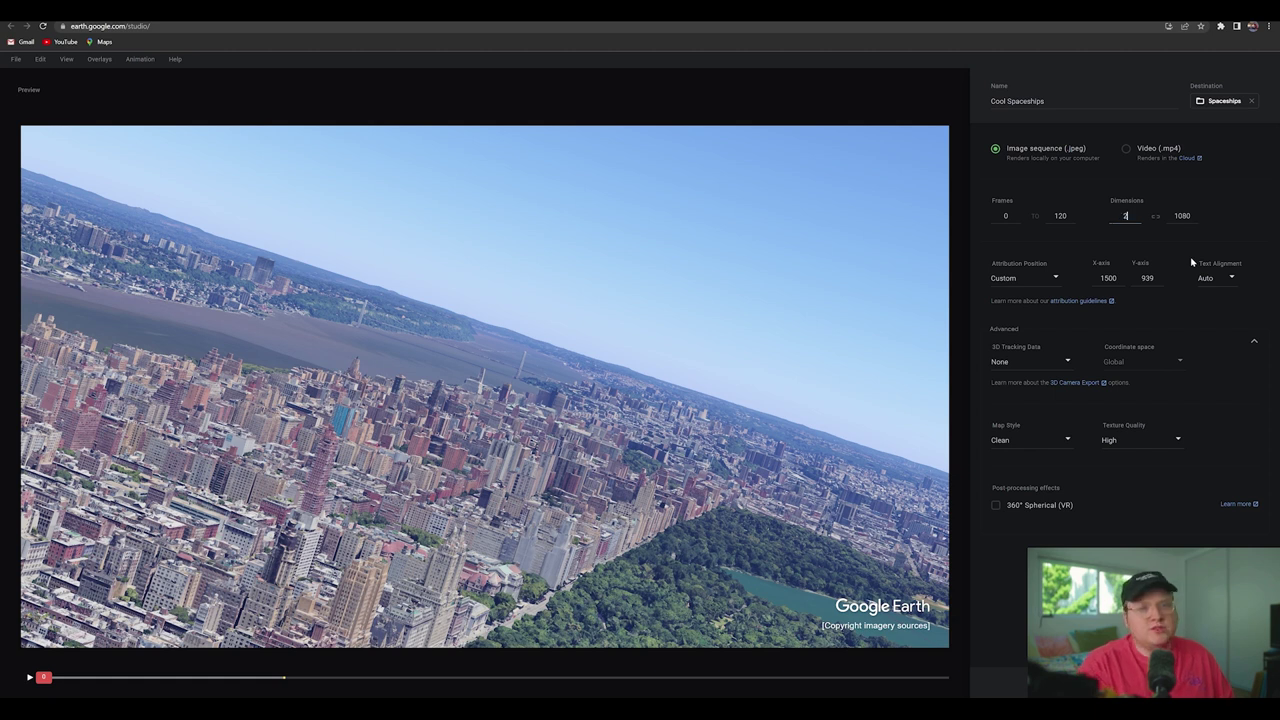
left_click(1153, 236)
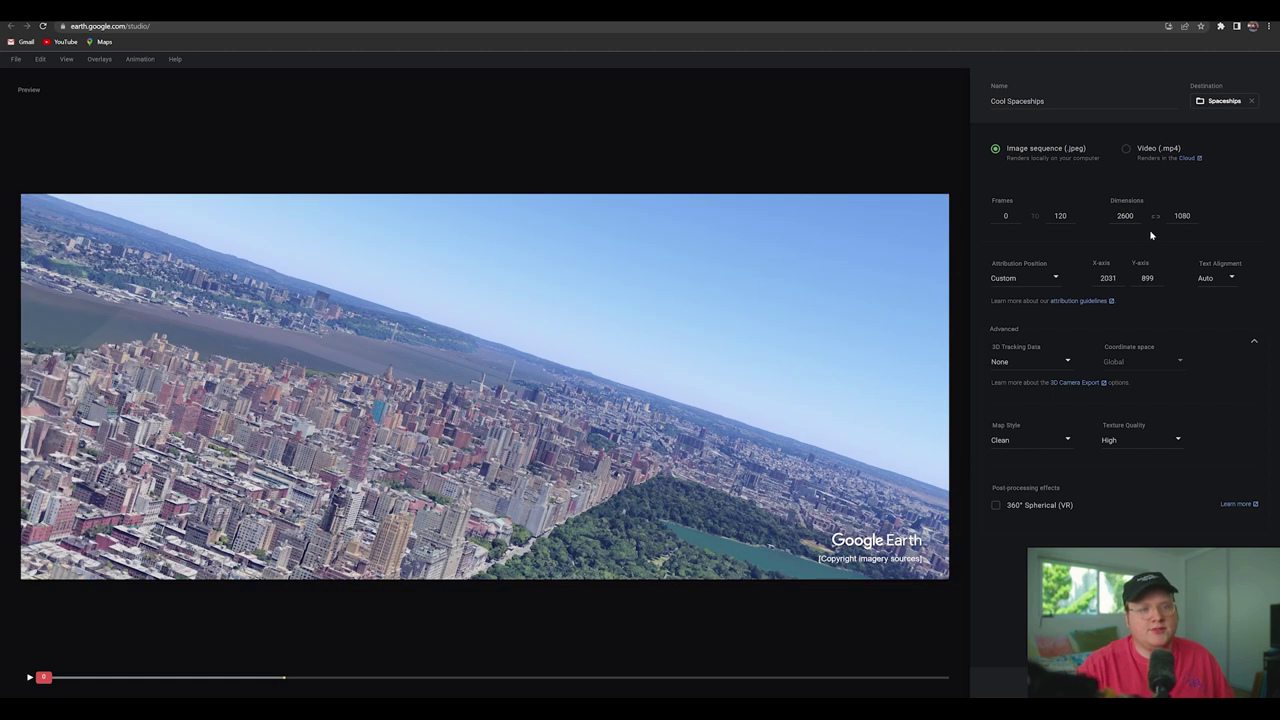
left_click_drag(878, 558, 977, 580)
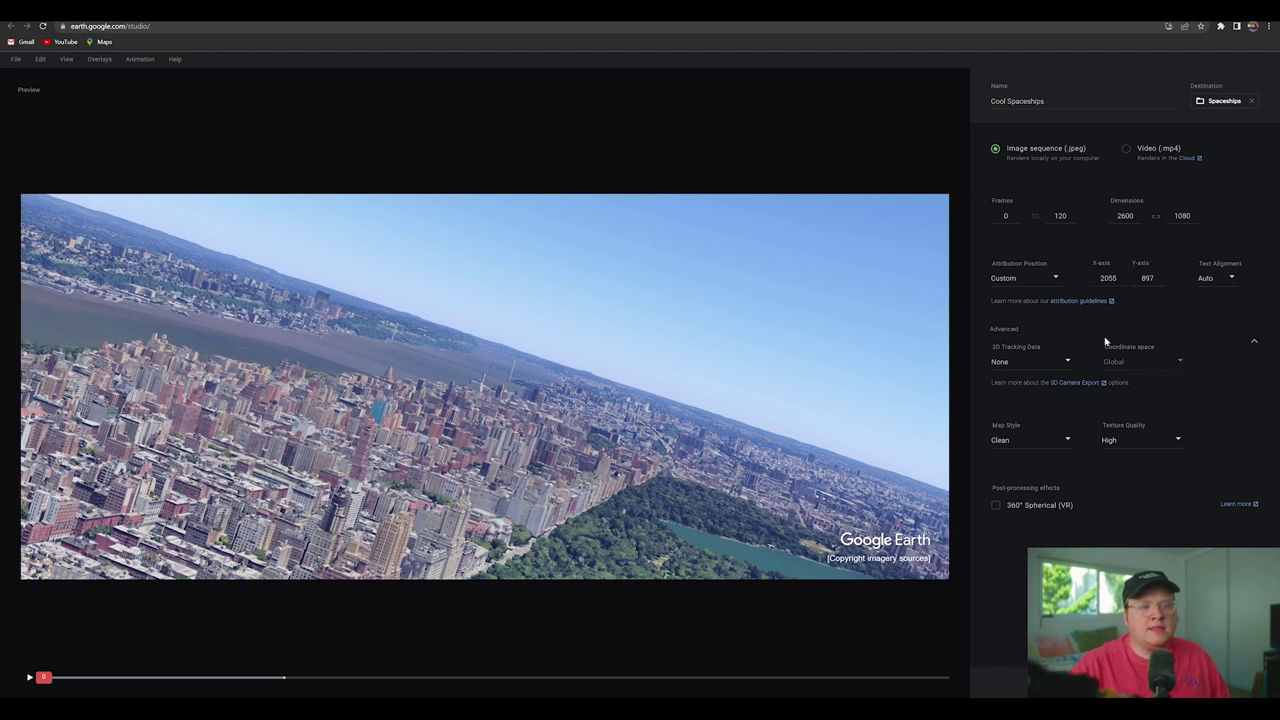
In the advanced render options, choose None for 3D tracking data, Clean for map style and High for texture quality.
left_click(1254, 342)
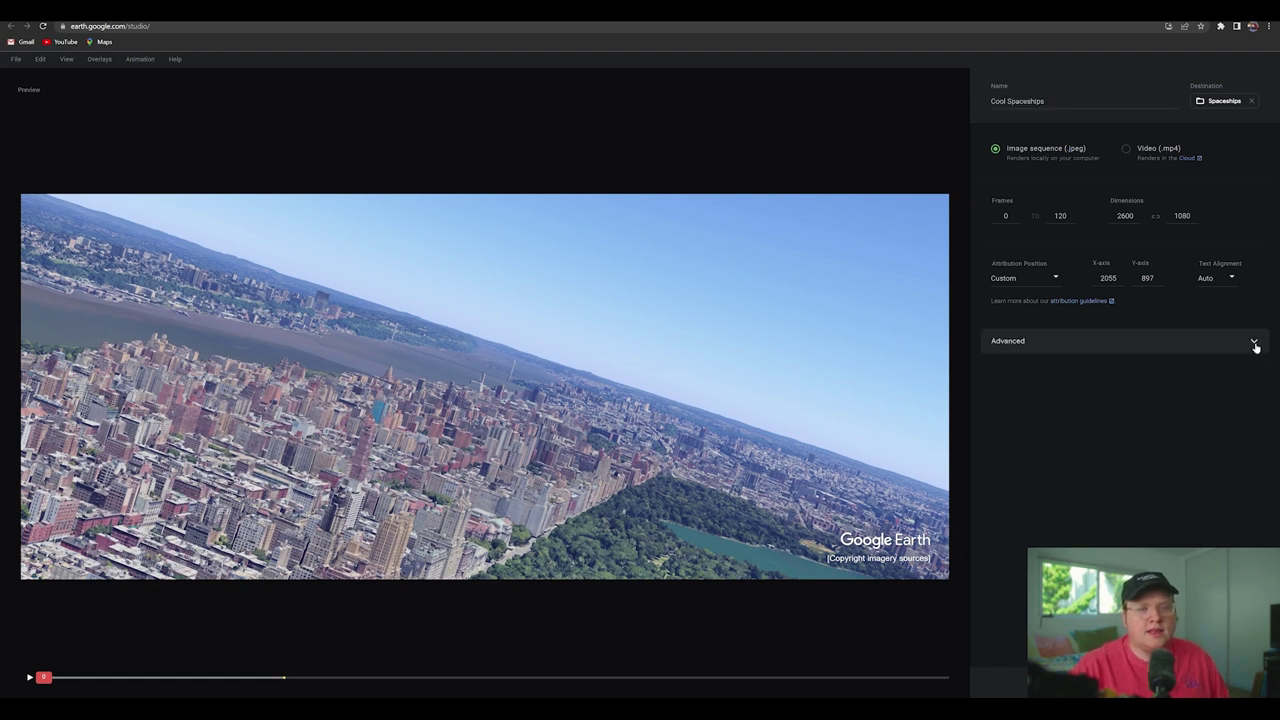
left_click(1255, 344)
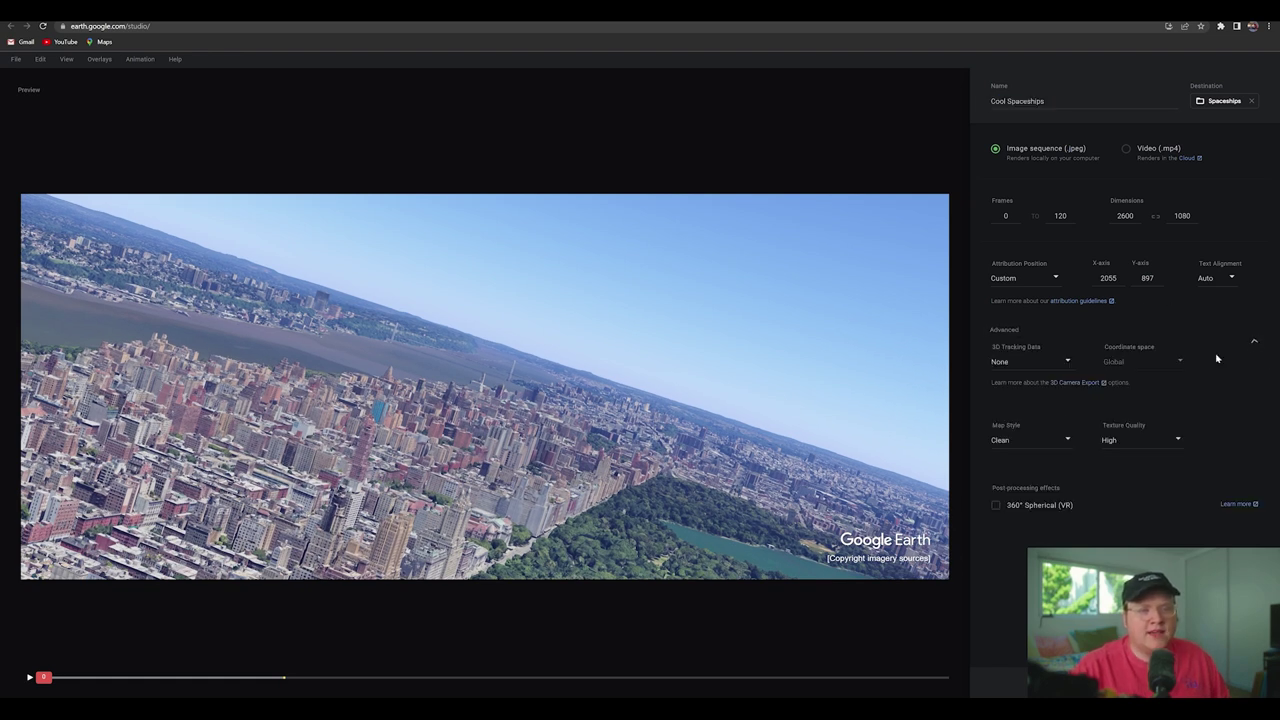
left_click(1047, 364)
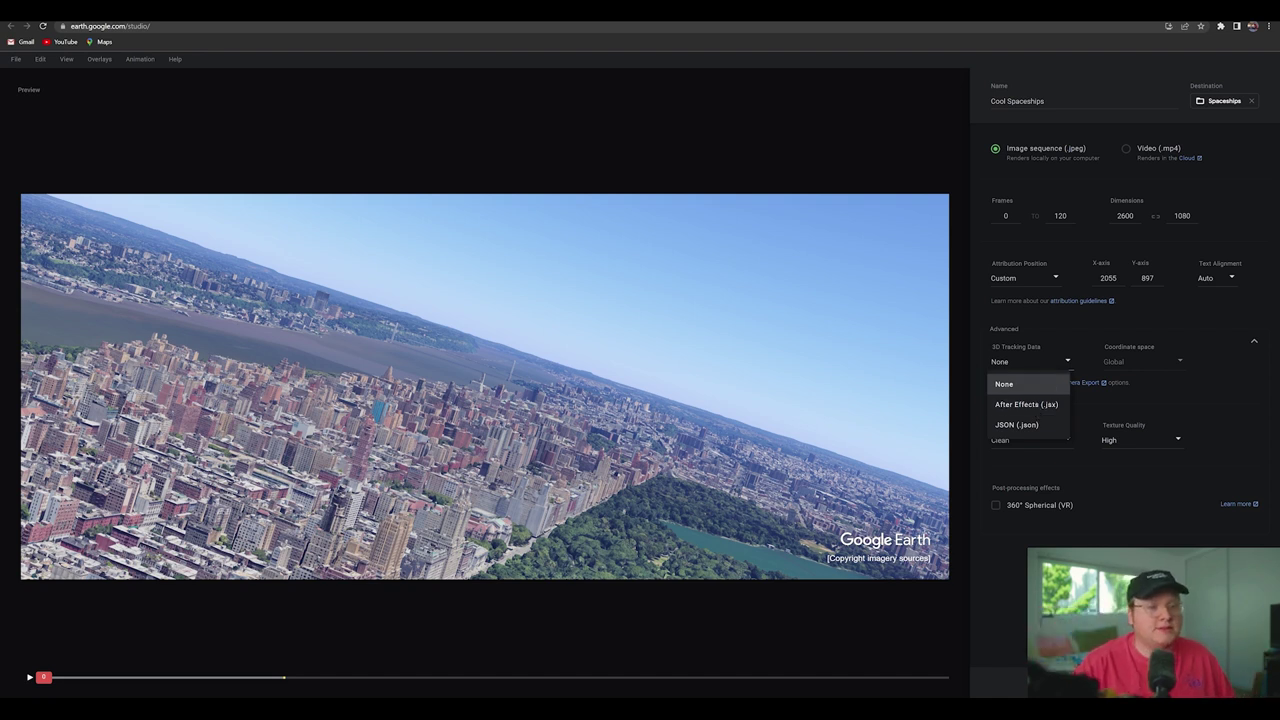
left_click(1030, 385)
left_click(1047, 442)
left_click(1030, 465)
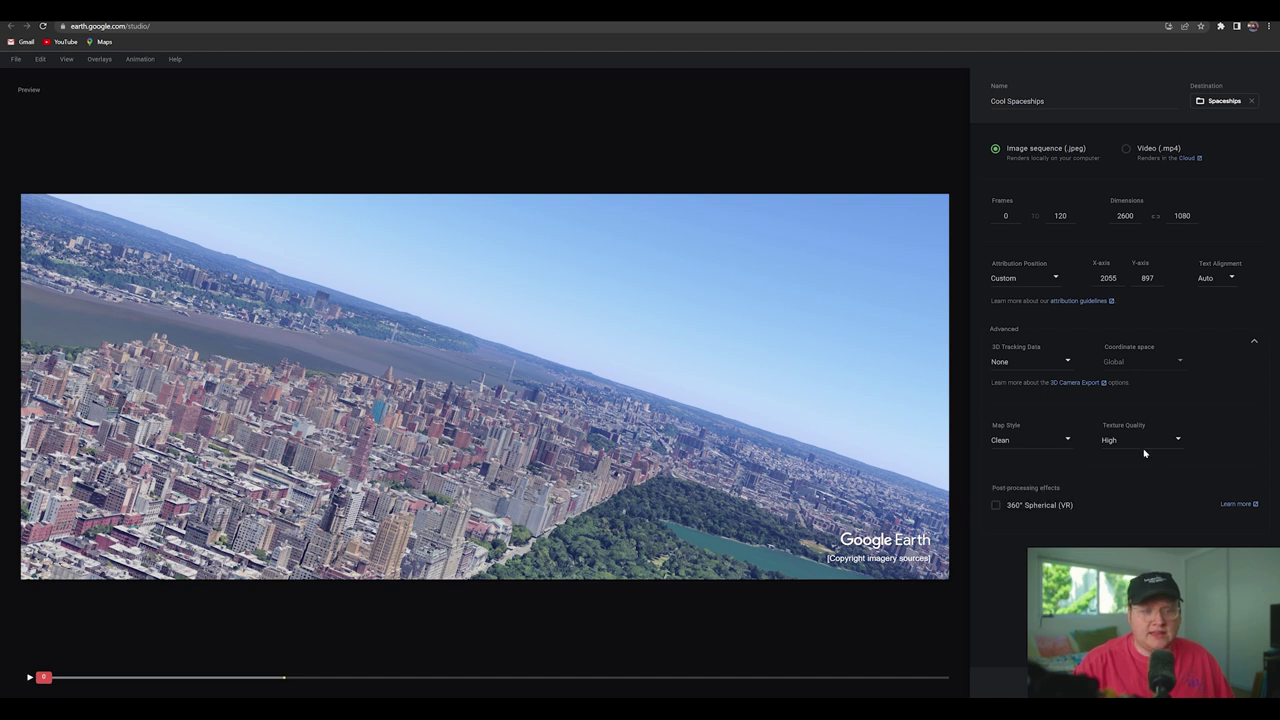
left_click(1155, 444)
left_click(1140, 483)
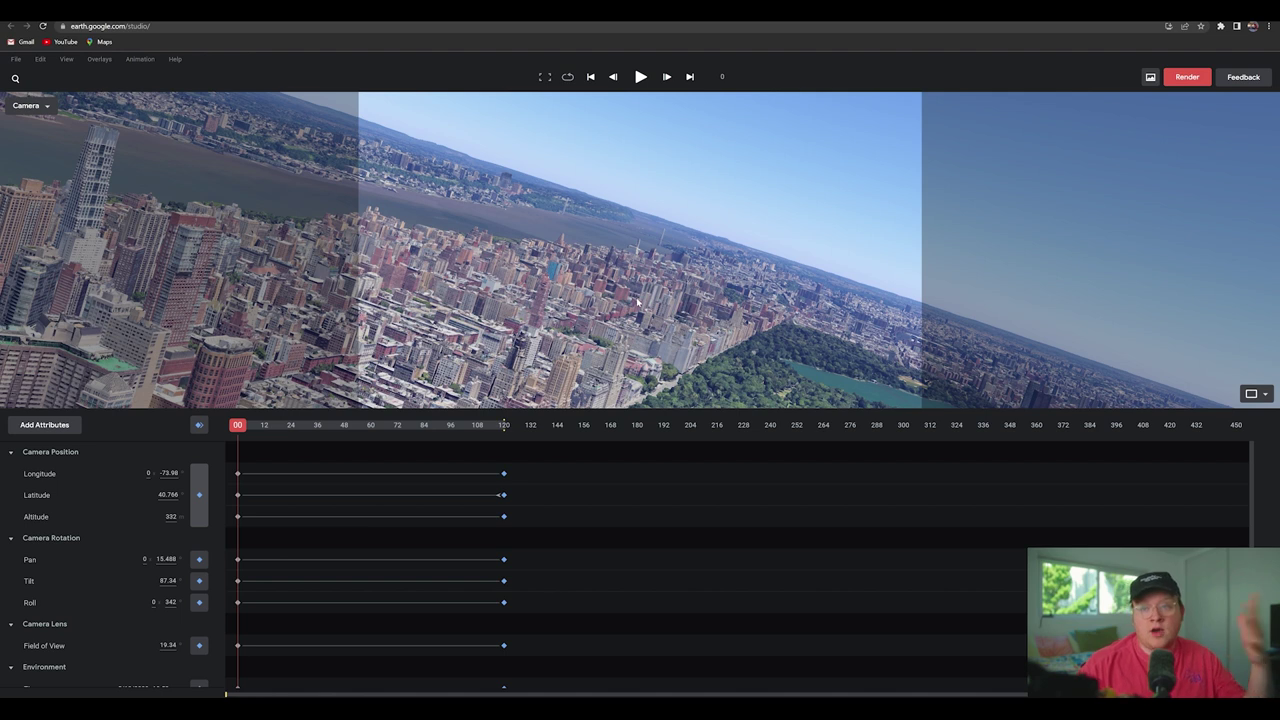
Select the Clean map style for both the camera viewport and the render.
right_click(646, 246)
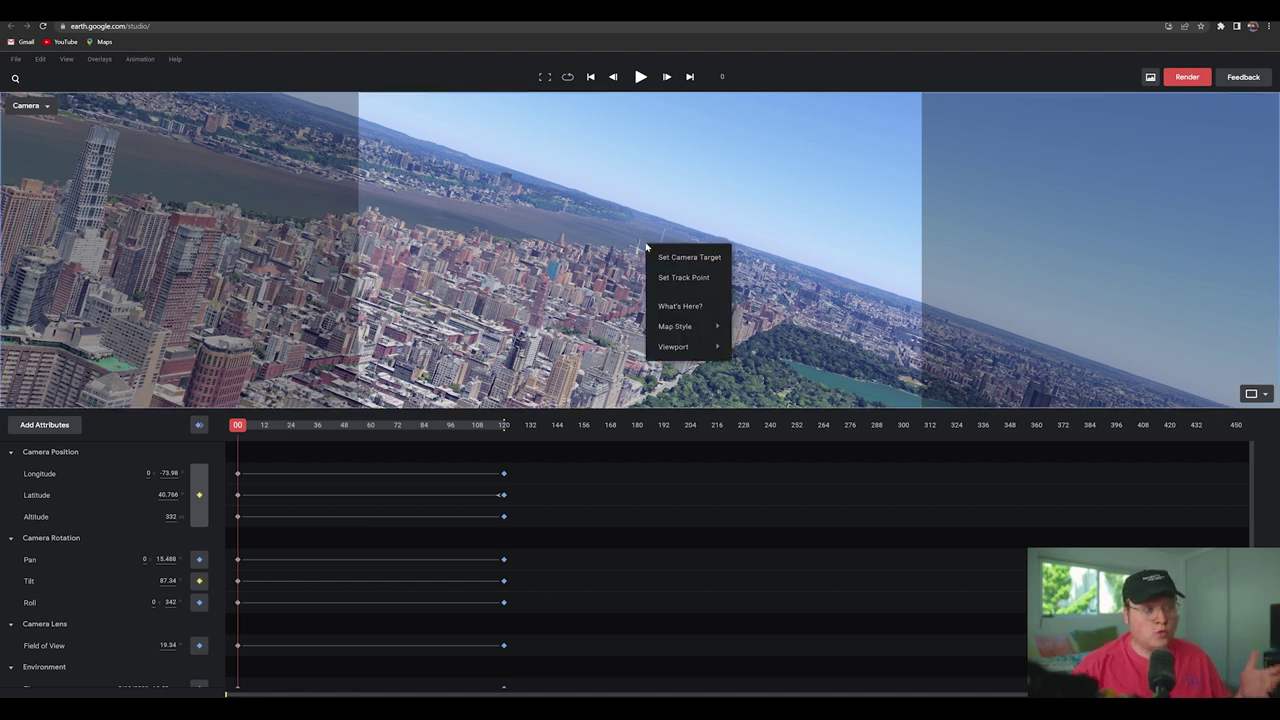
mouse_move(685, 330)
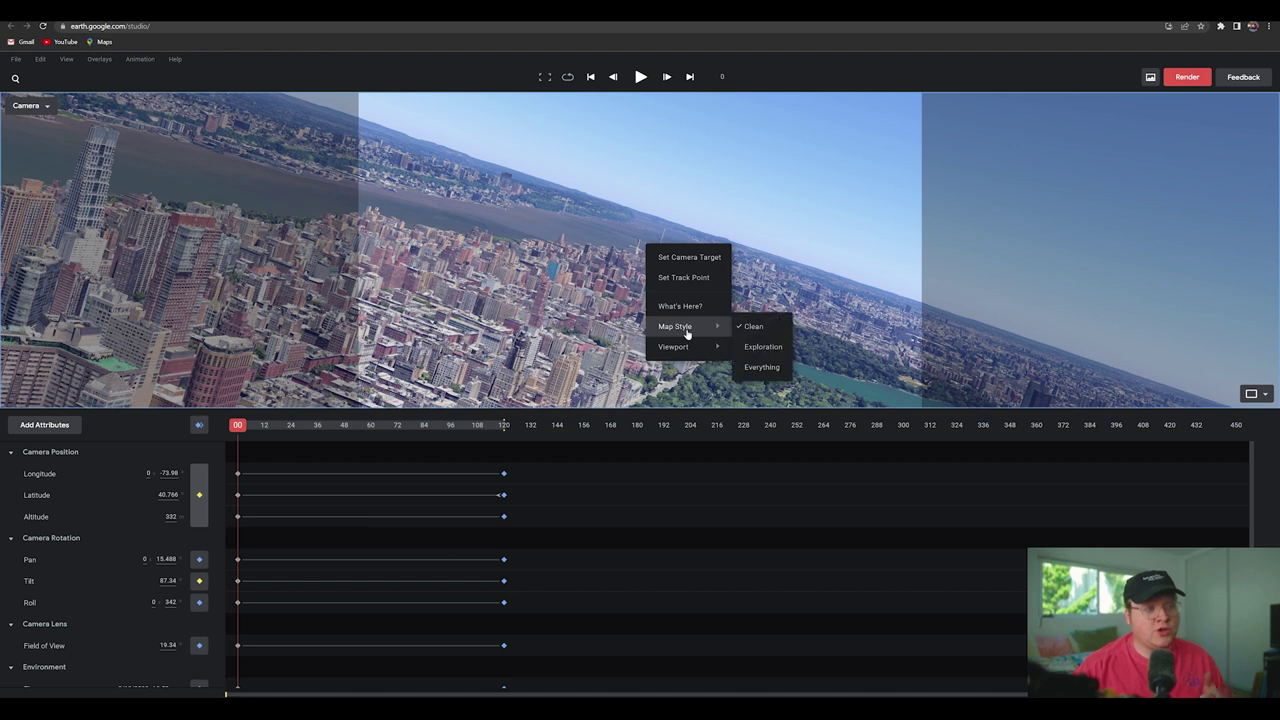
left_click(754, 327)
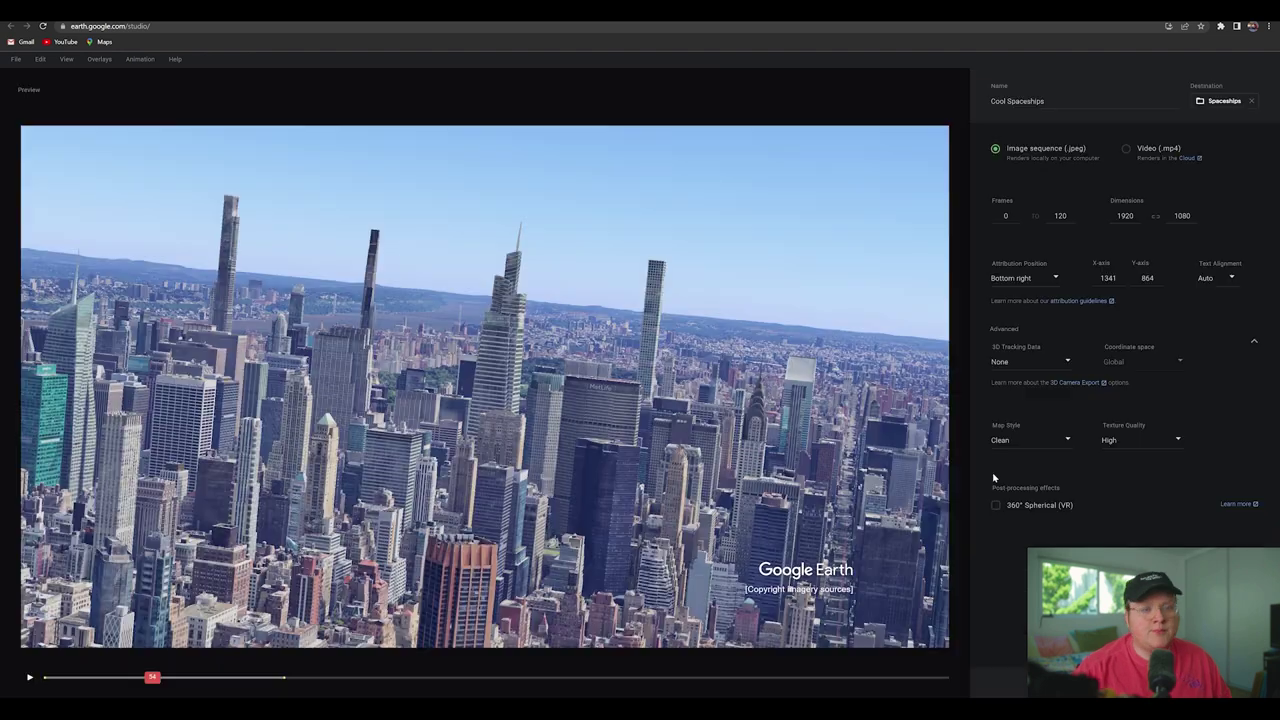
left_click(1044, 440)
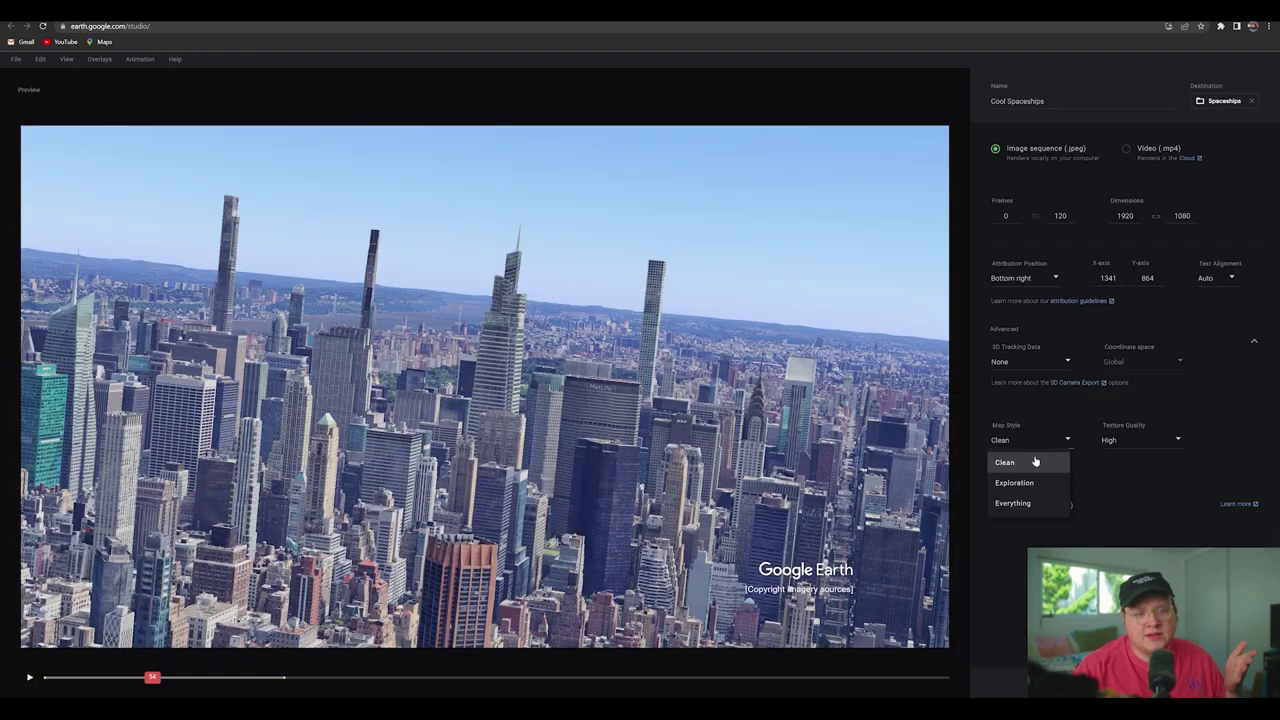
left_click(1033, 465)
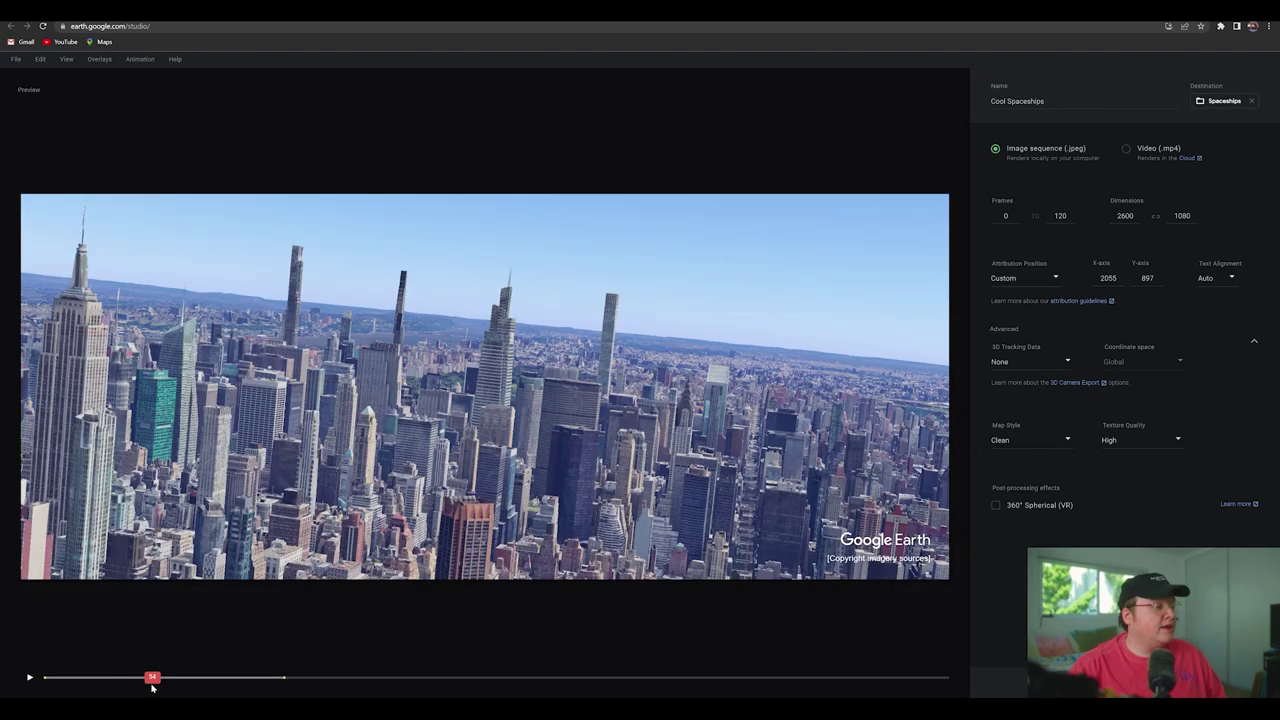
Choose the Spaceships folder as the image sequence's destination and allow the site to view and save files there.
left_click_drag(152, 687, 120, 686)
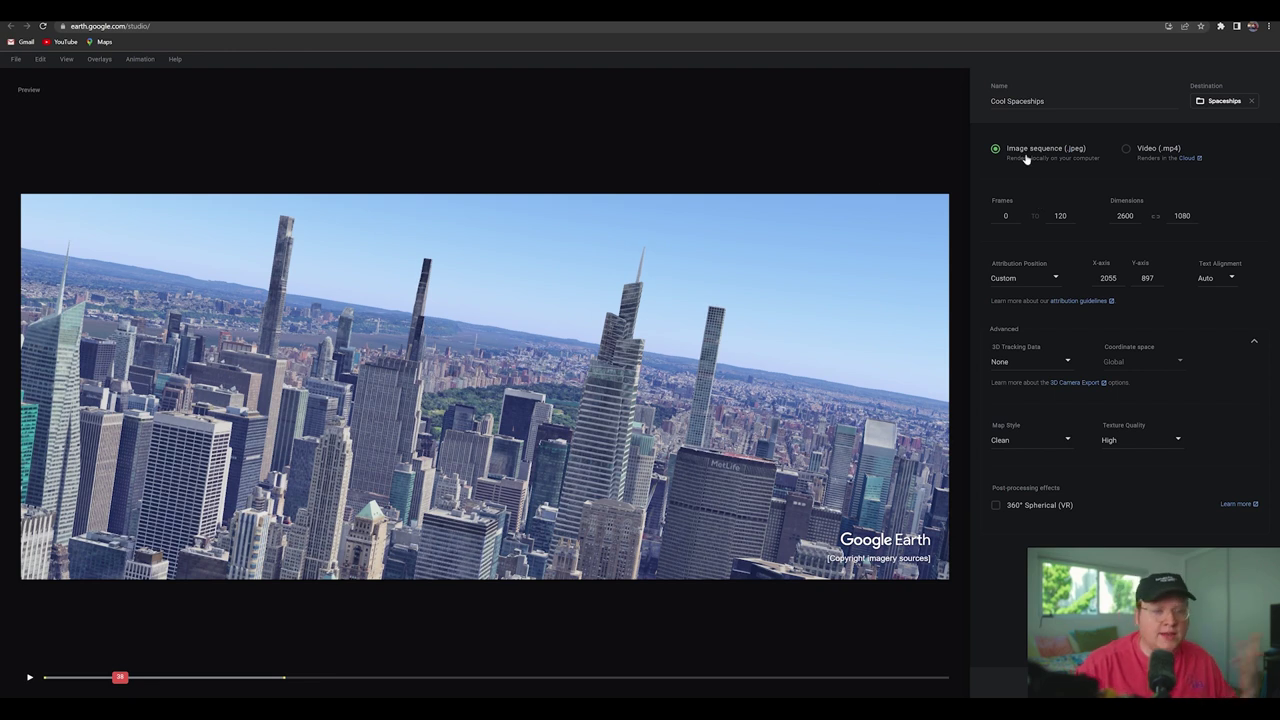
left_click(1225, 101)
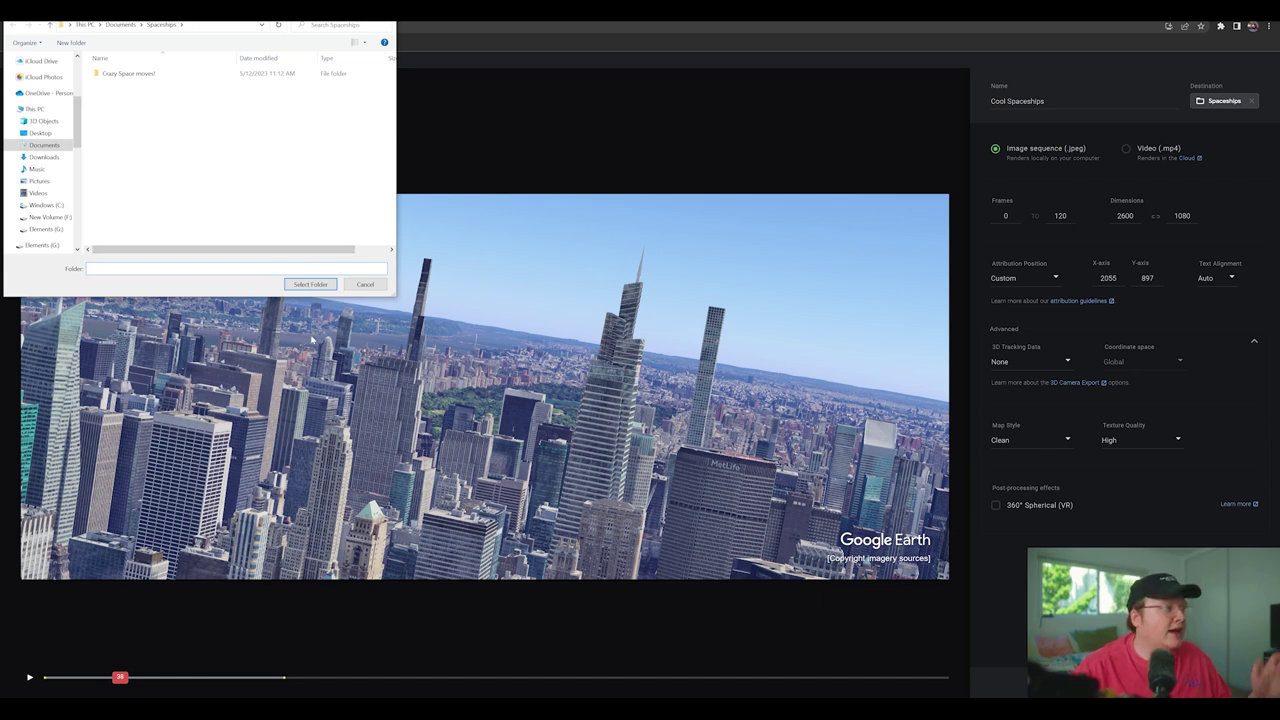
left_click(310, 285)
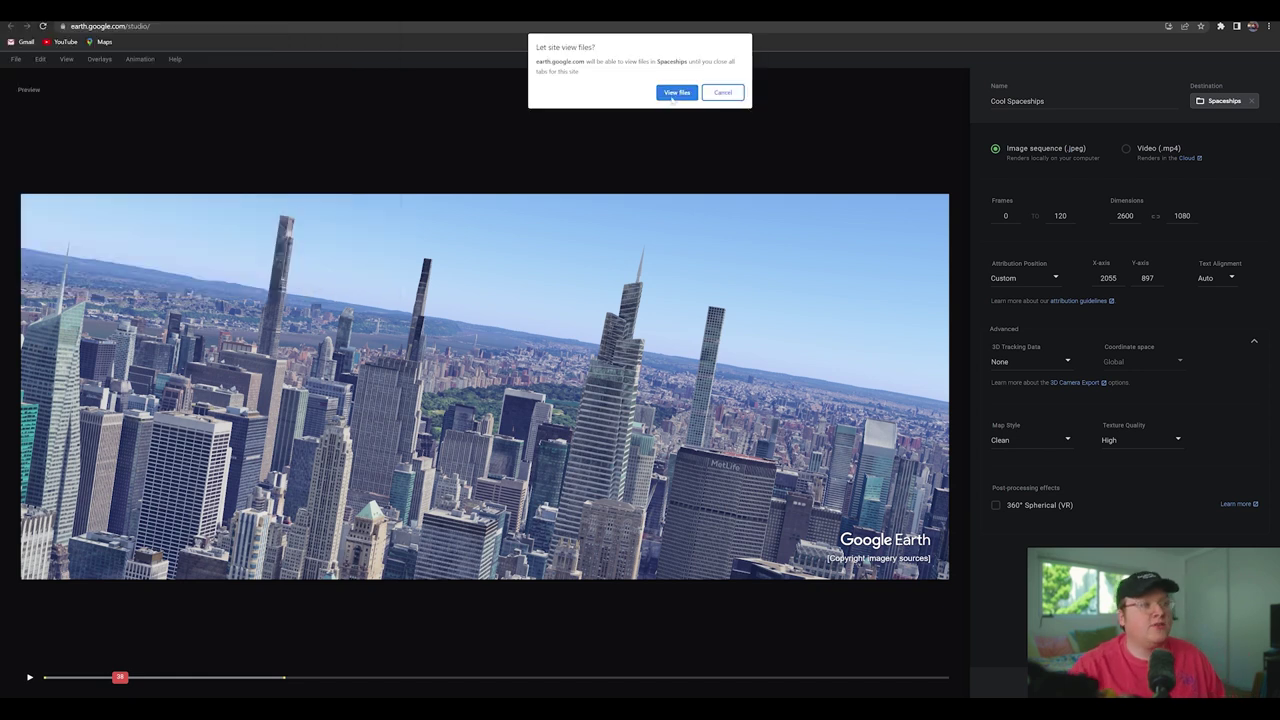
left_click(675, 92)
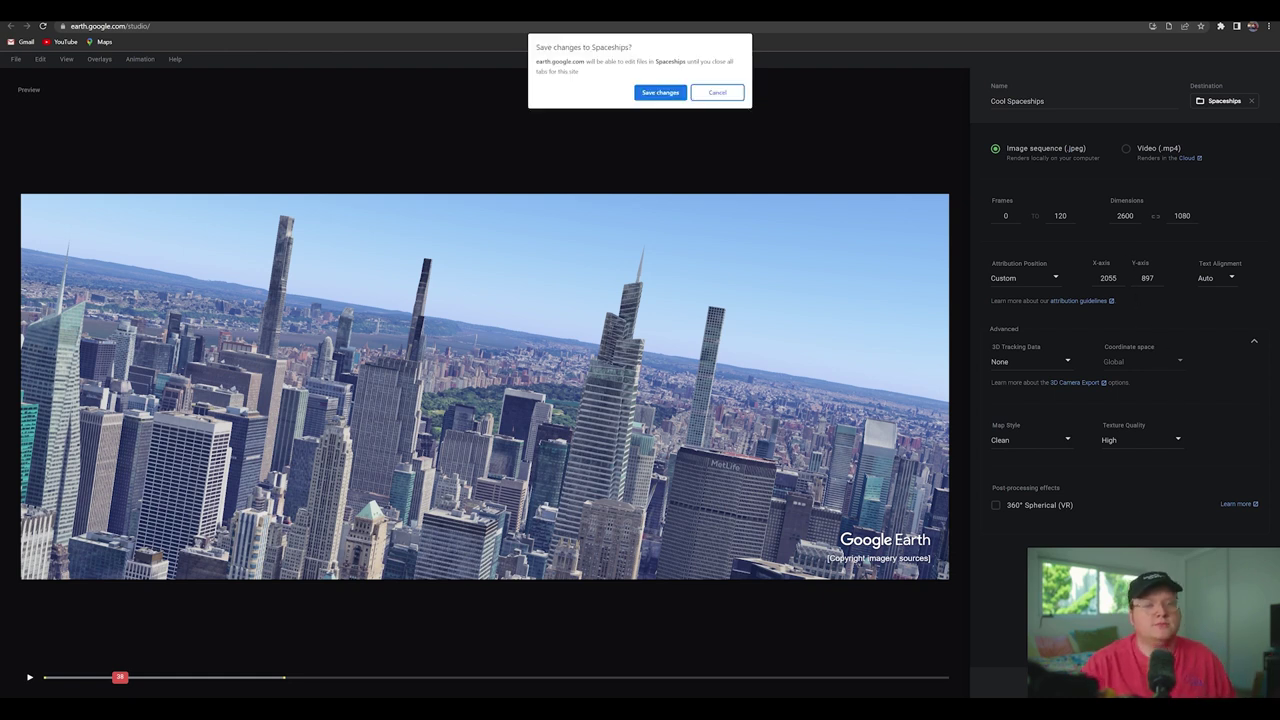
left_click(651, 93)
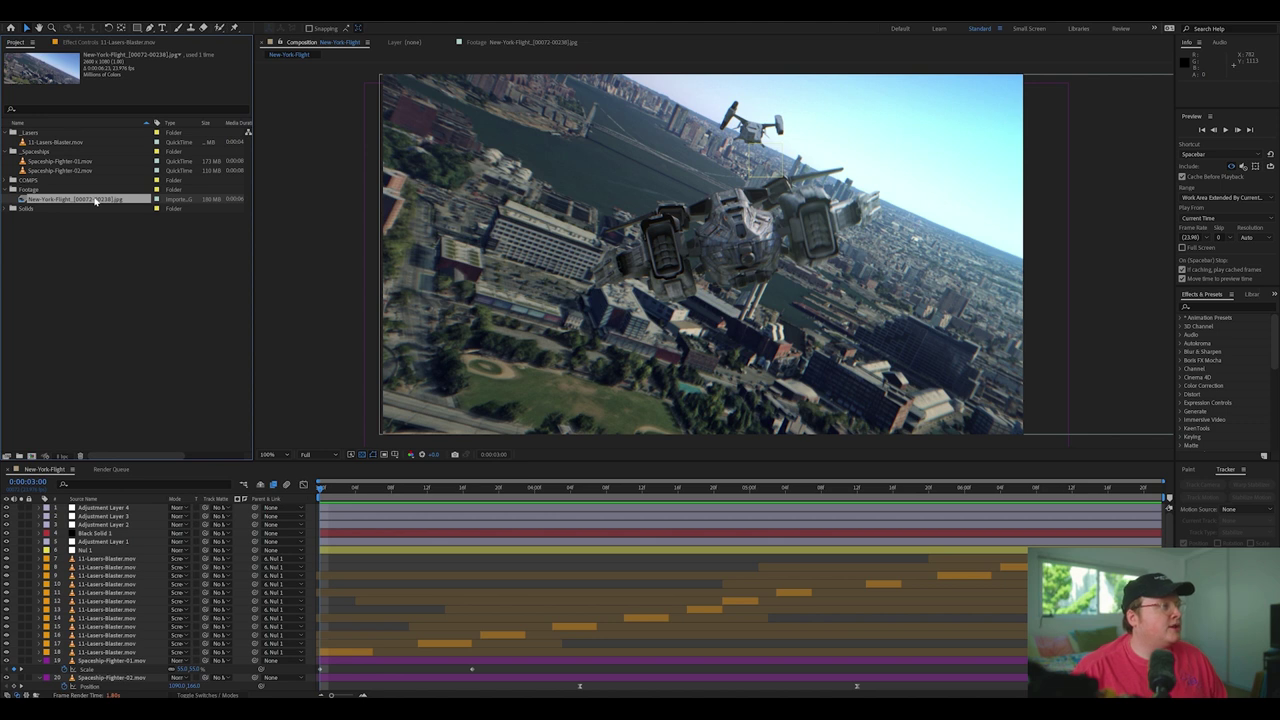
Interpret the New-York-Flight image sequence at a frame rate of 24 frames per second.
double_click(98, 200)
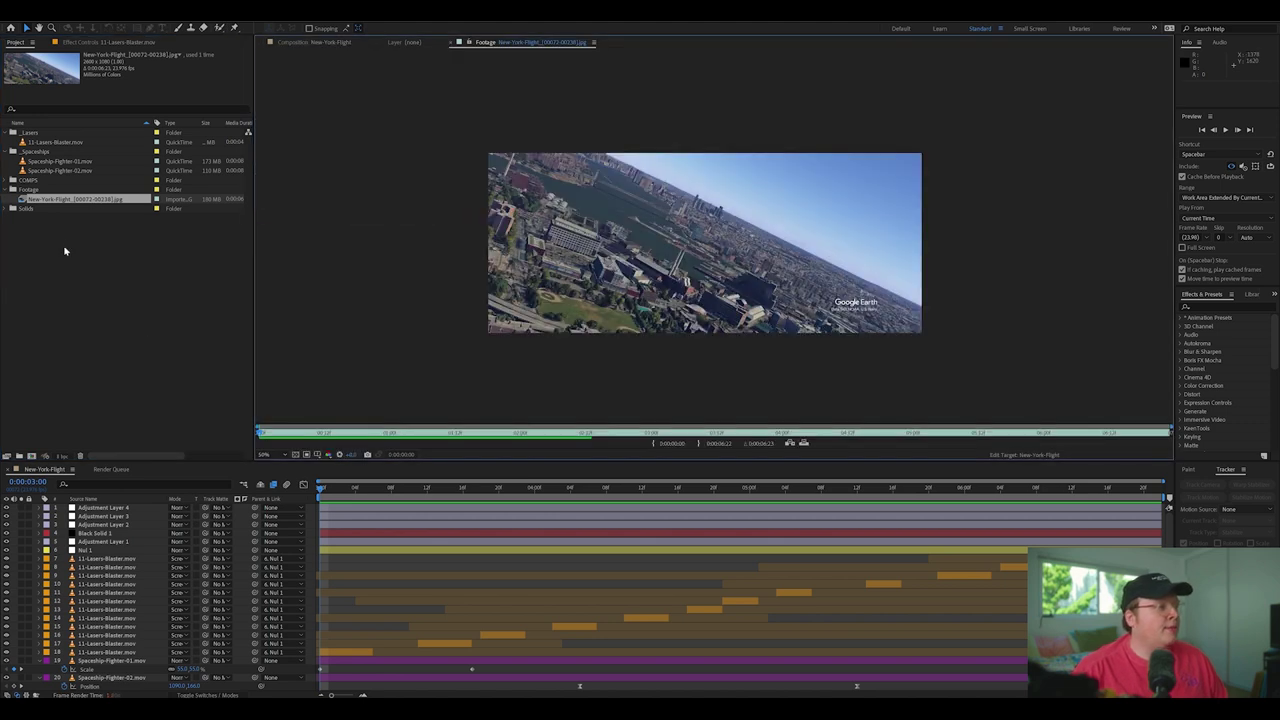
right_click(104, 202)
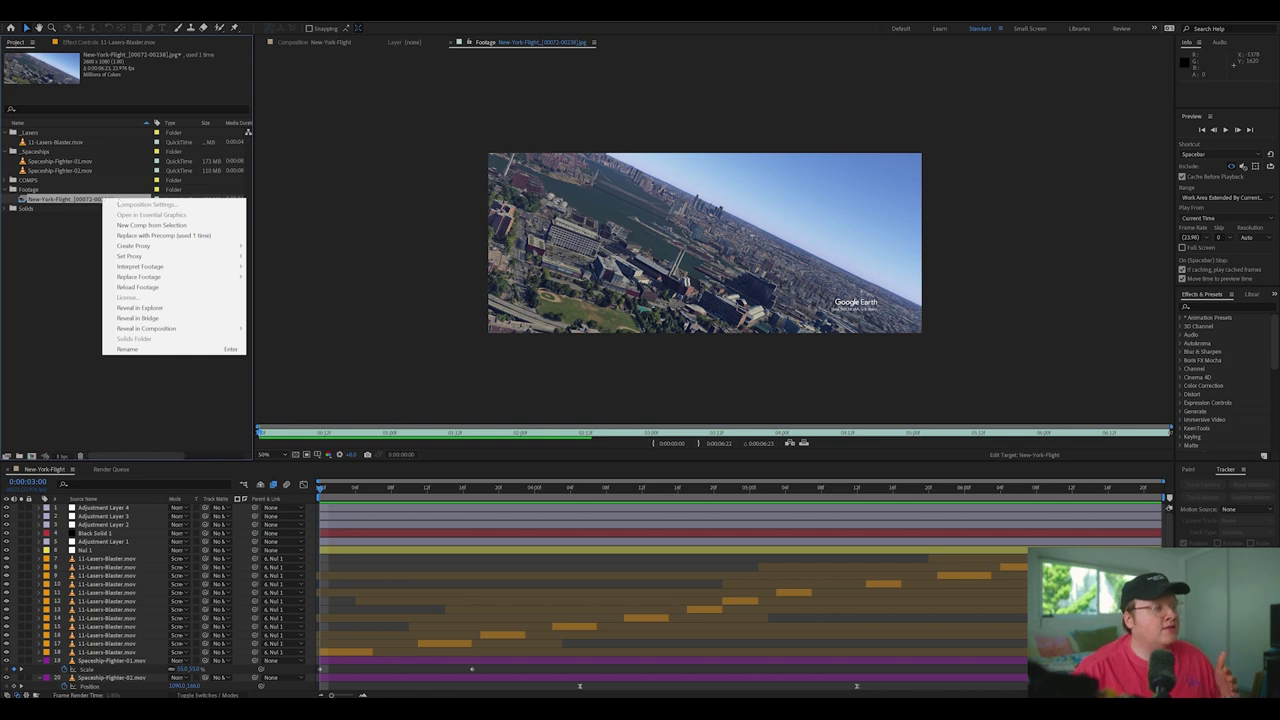
mouse_move(200, 266)
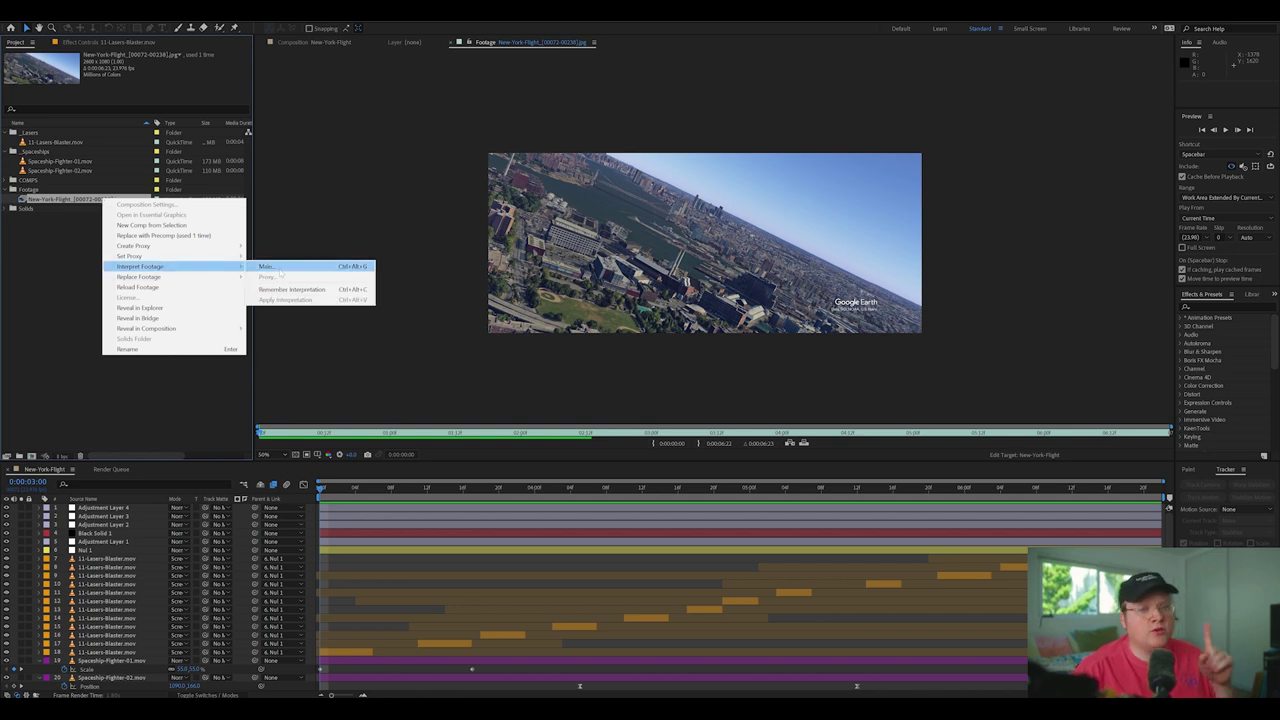
left_click(270, 267)
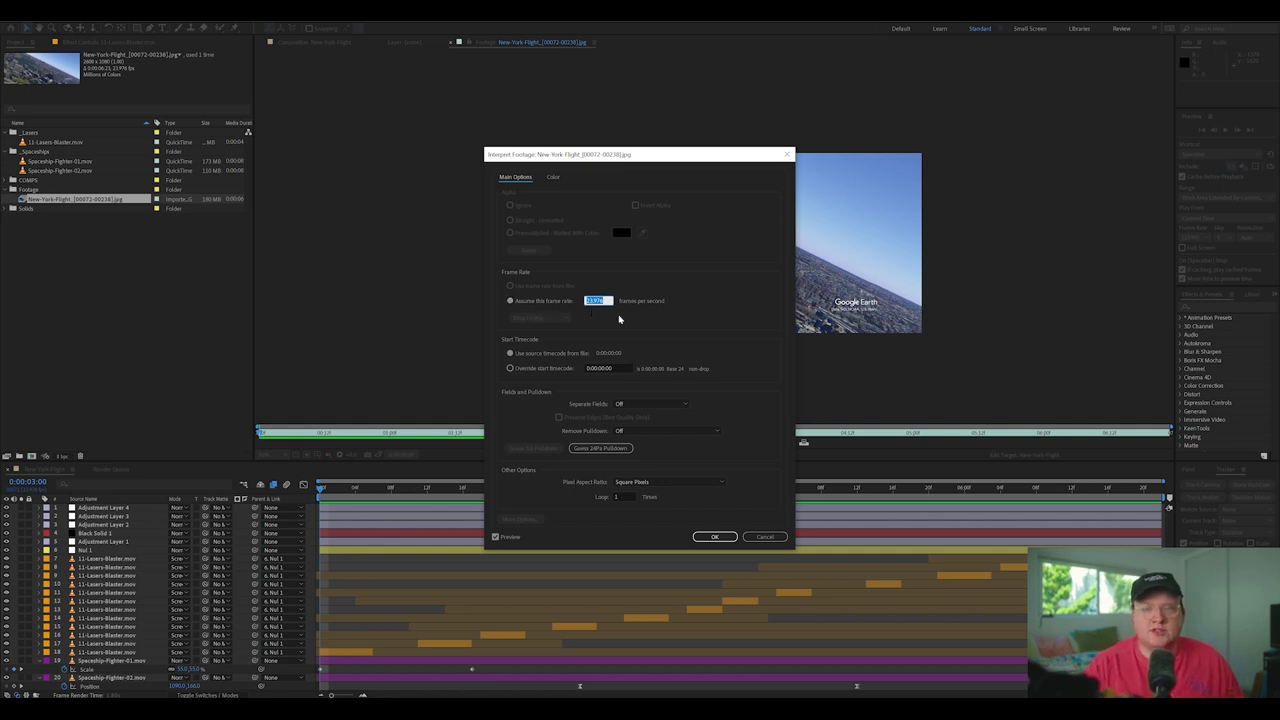
type("24")
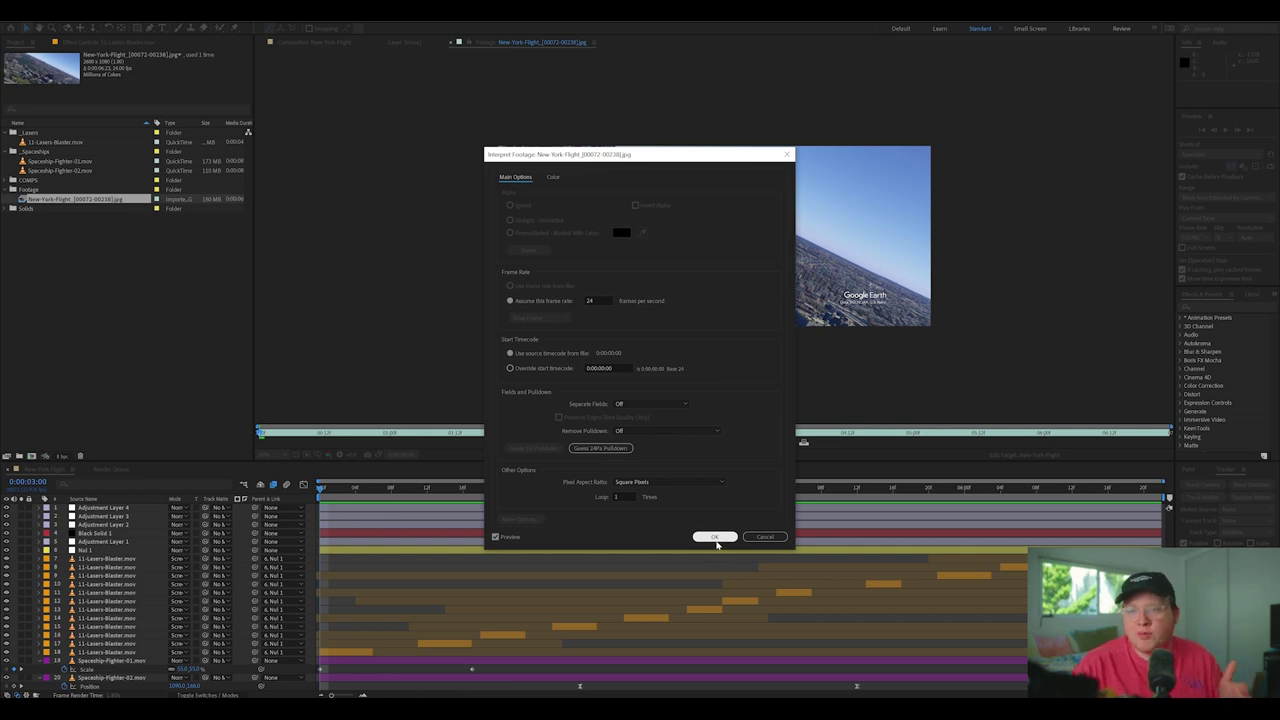
left_click(717, 541)
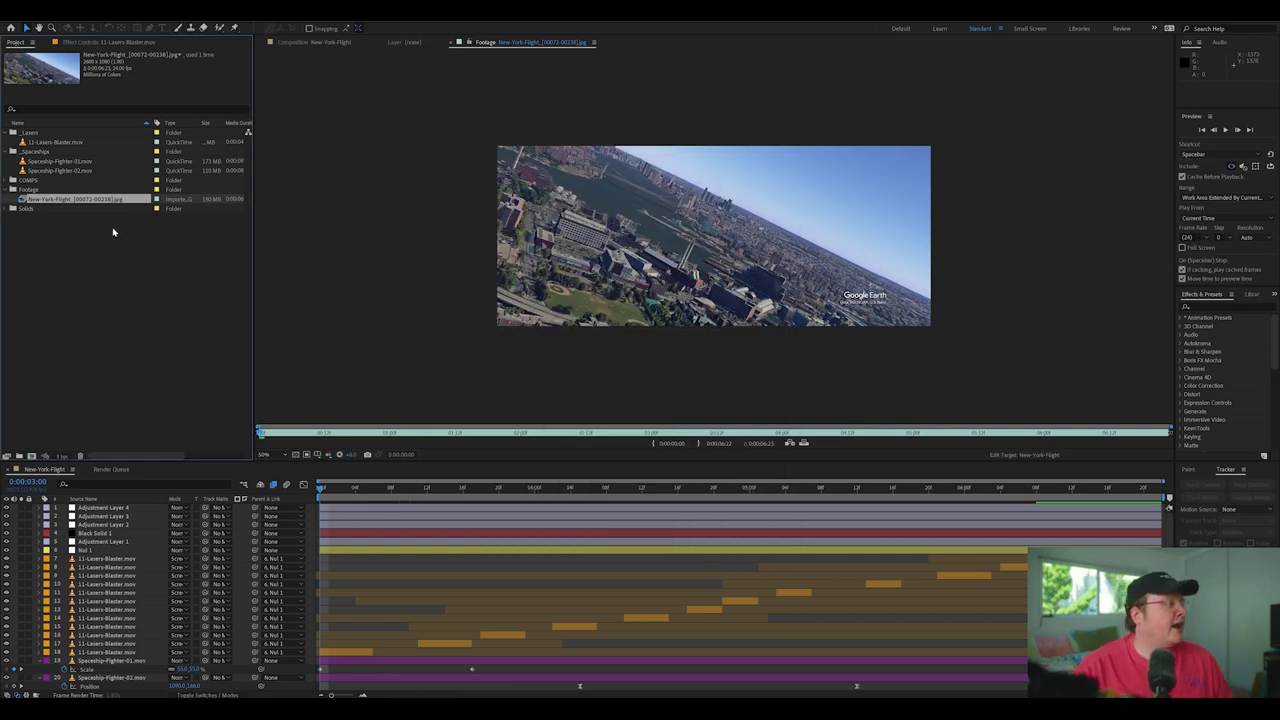
Create a composition from the New-York-Flight image sequence and set the composition's width to 1920 px.
left_click_drag(118, 201, 78, 405)
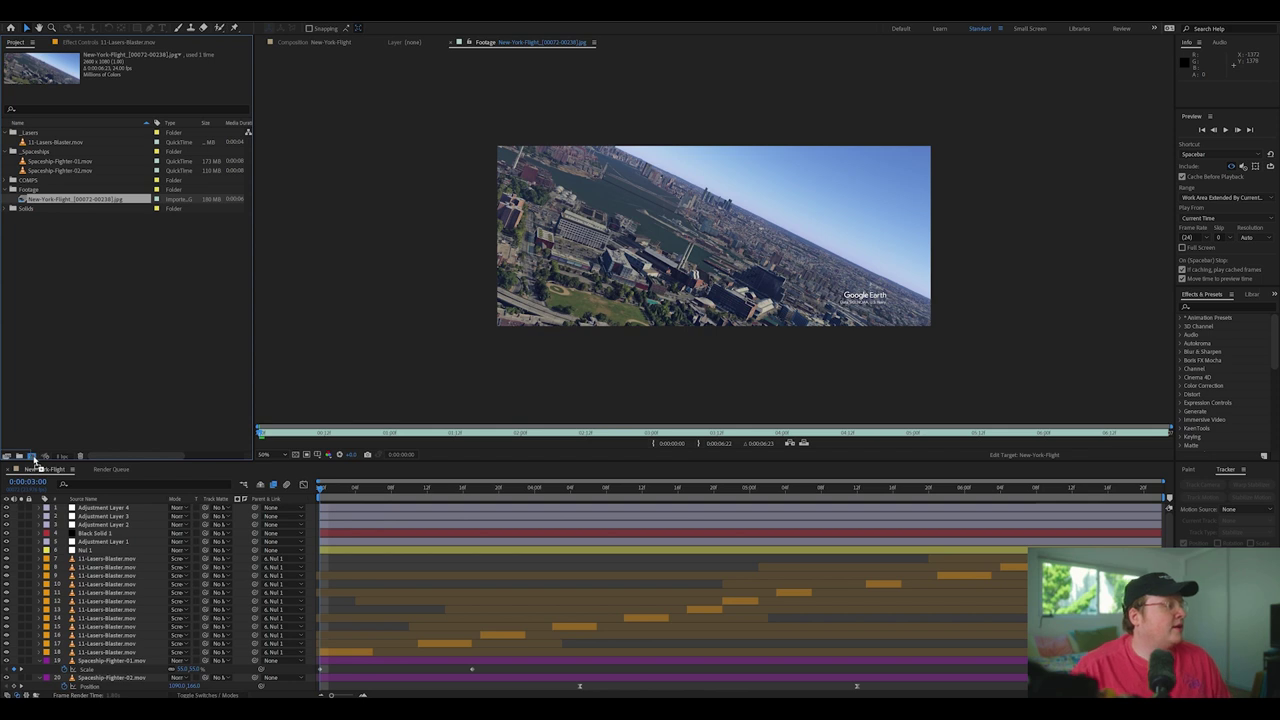
left_click(31, 456)
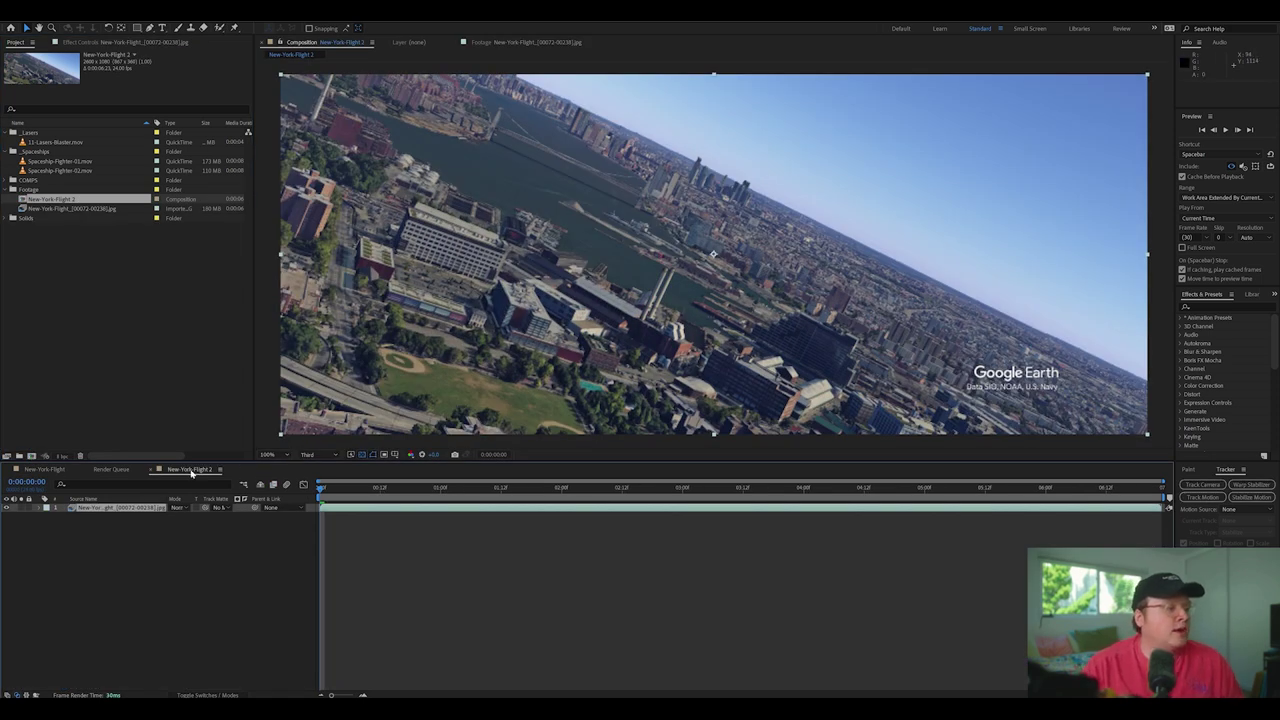
right_click(192, 473)
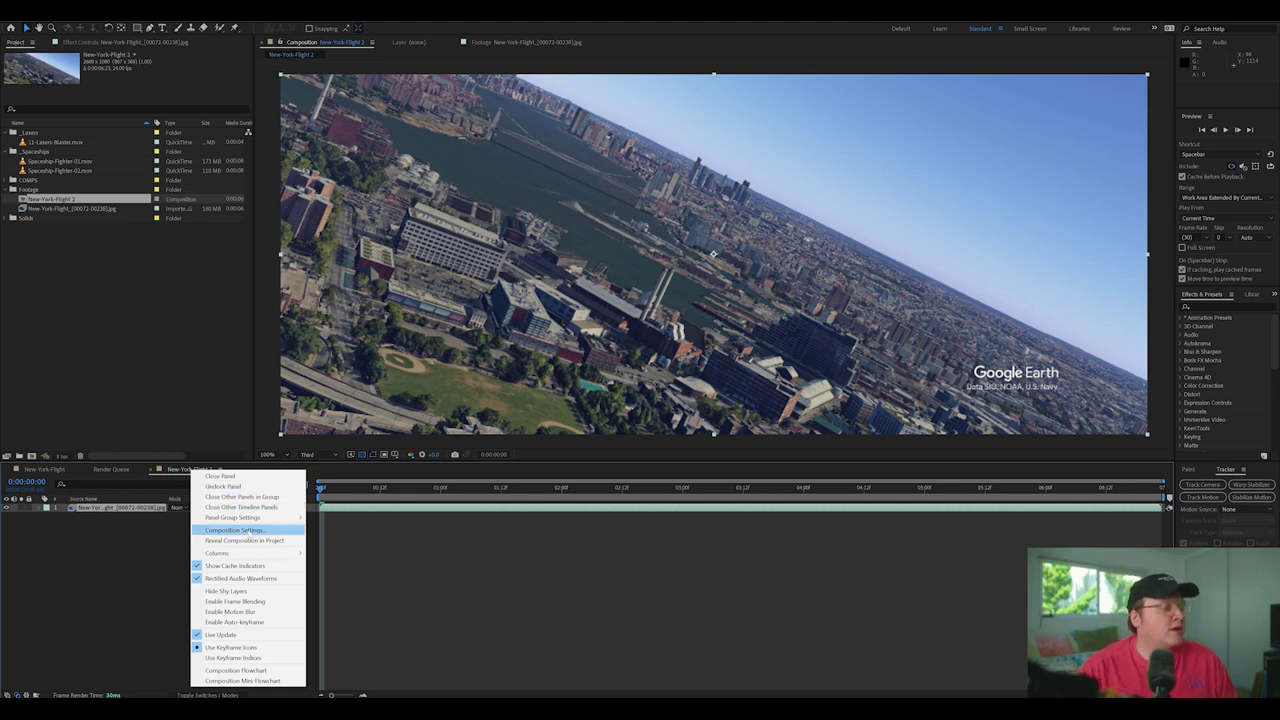
left_click(249, 530)
left_click(578, 302)
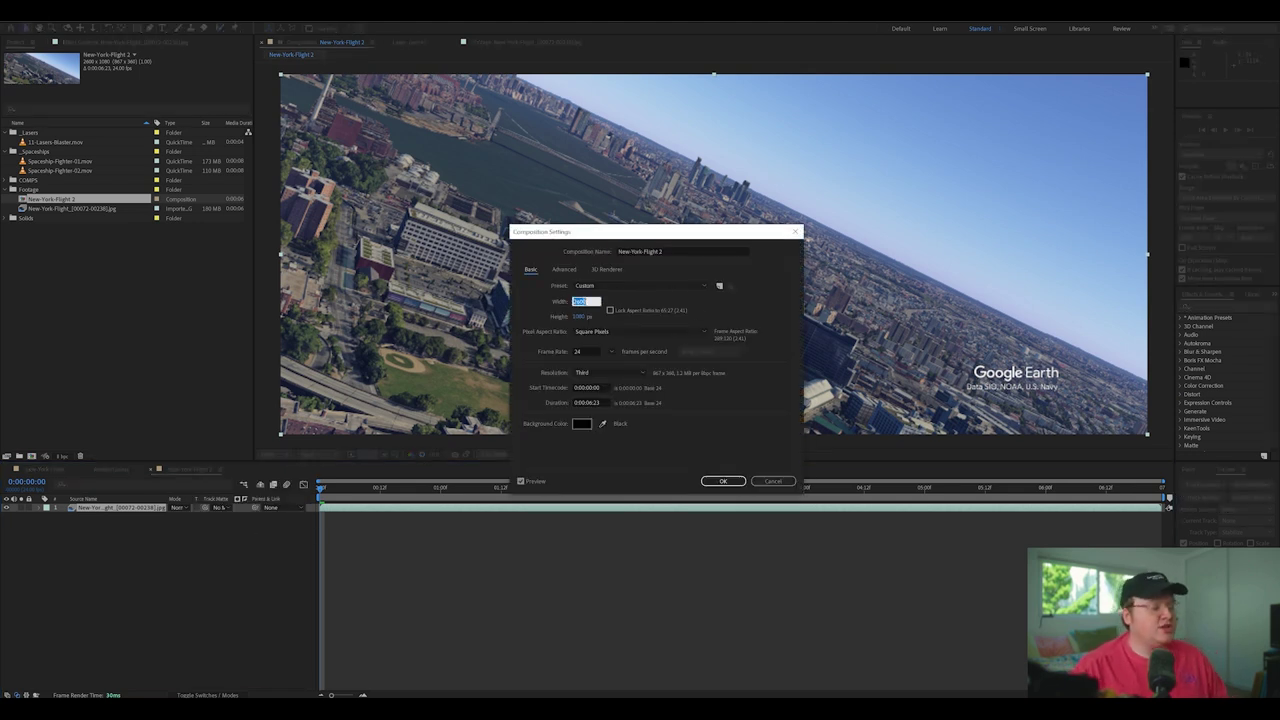
type("1920")
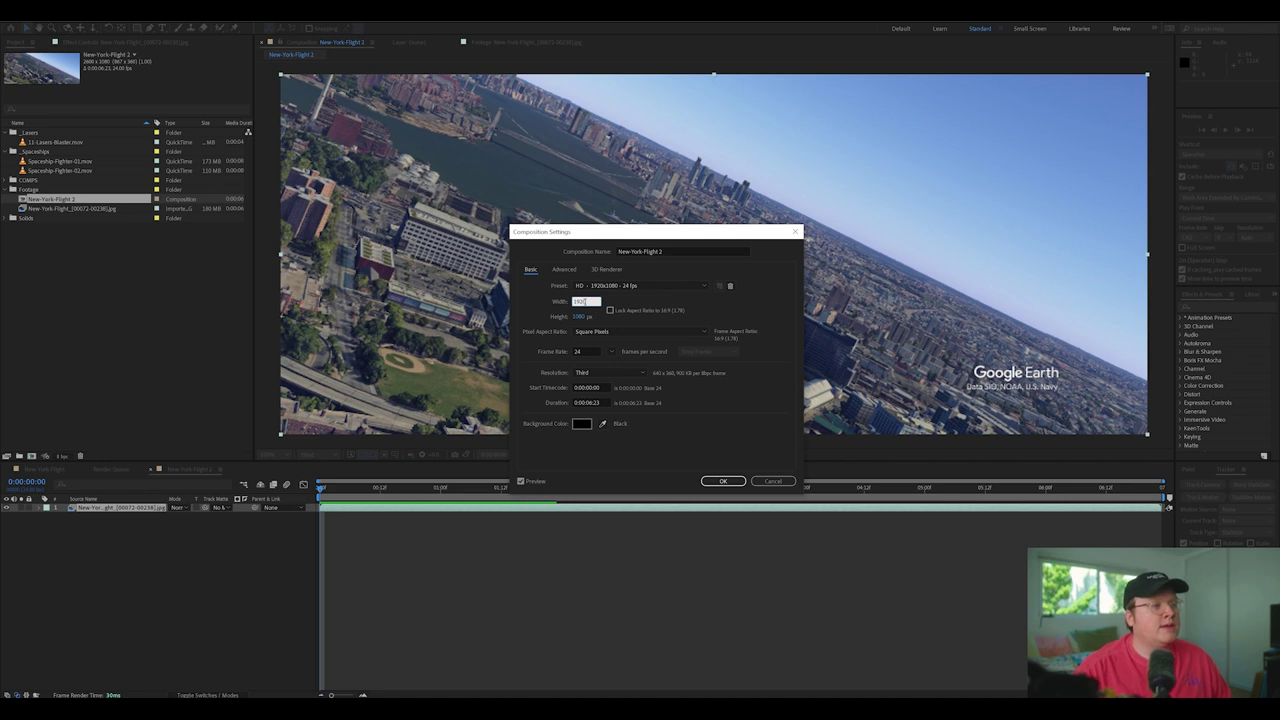
left_click(723, 481)
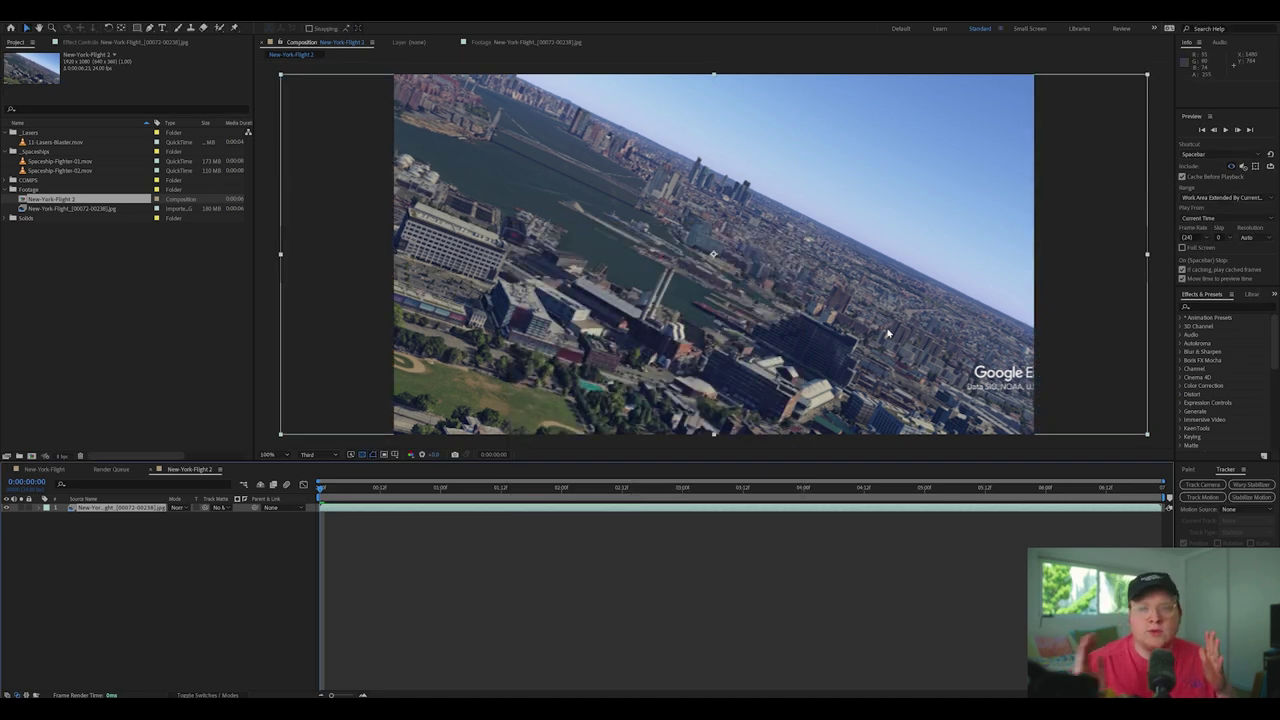
Shift the flight footage sideways until its left edge meets the frame edge and the Google Earth attribution is cropped out, and preview it.
left_click_drag(694, 317, 772, 328)
mouse_move(953, 339)
left_mouse_down()
mouse_move(918, 339)
mouse_move(955, 343)
left_mouse_up()
left_click(723, 591)
key("space")
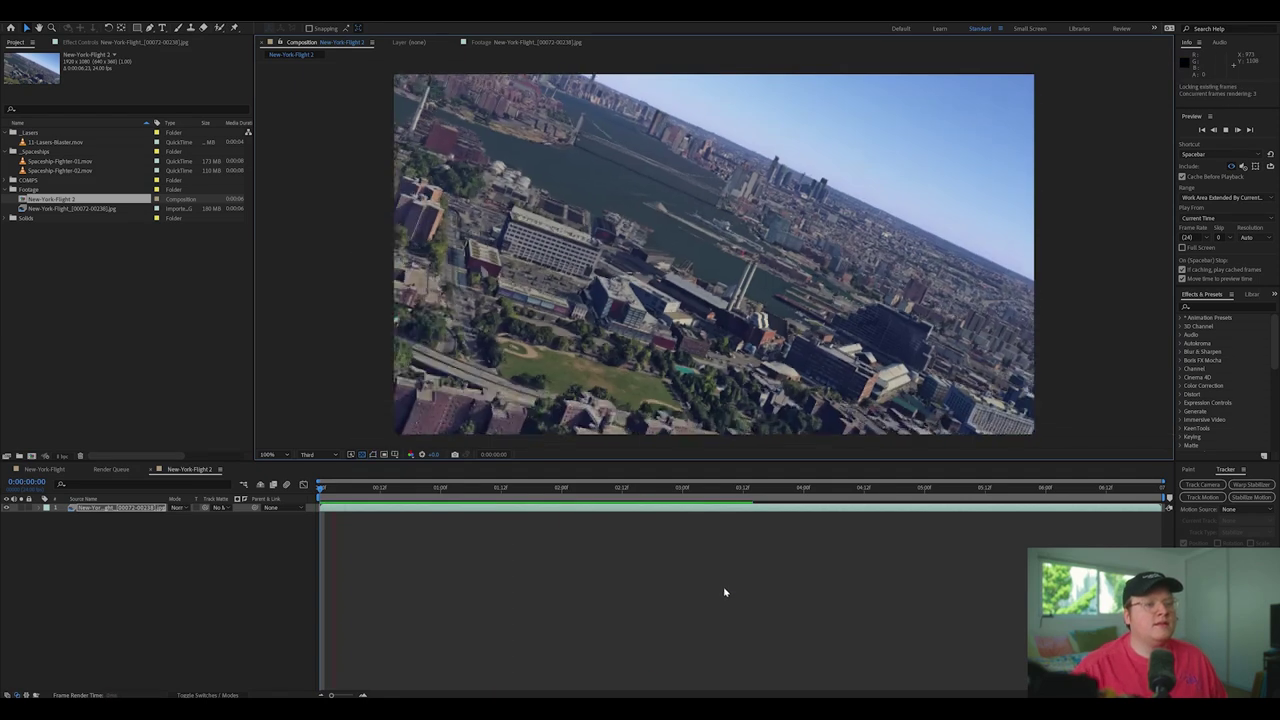
key("space")
left_click_drag(664, 322, 698, 322)
key("space")
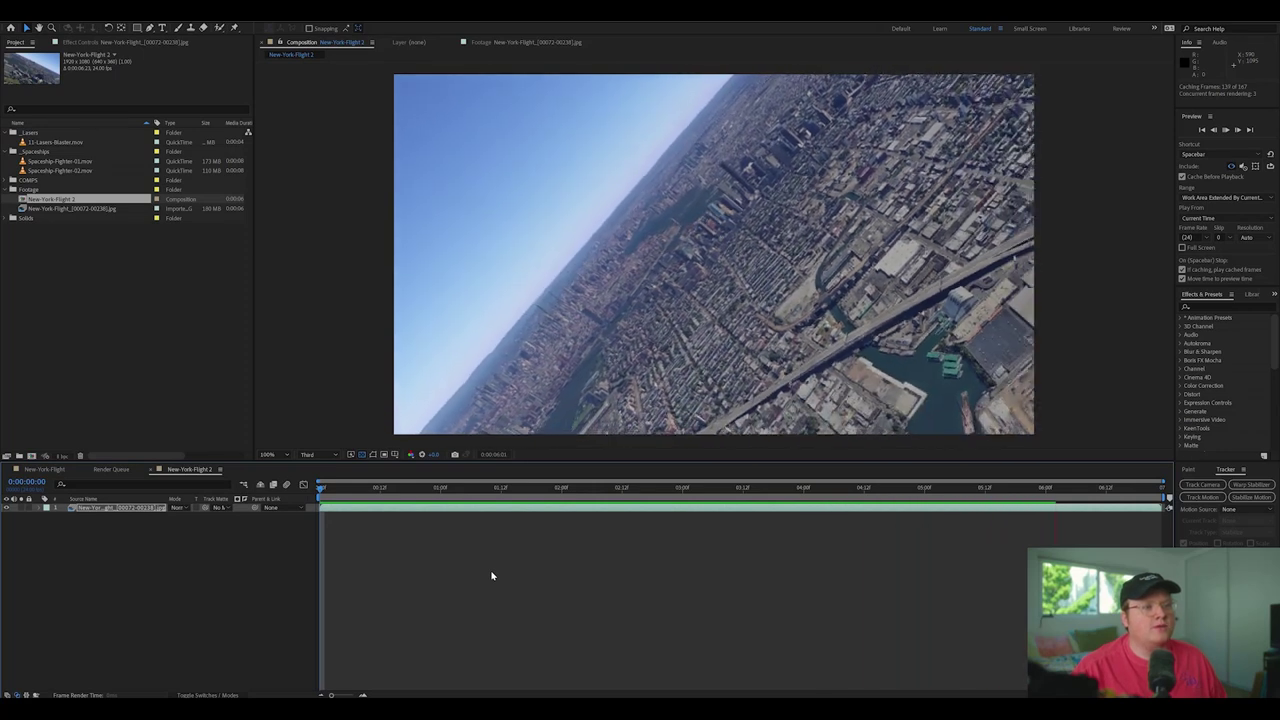
left_click(399, 492)
left_click_drag(399, 497, 385, 492)
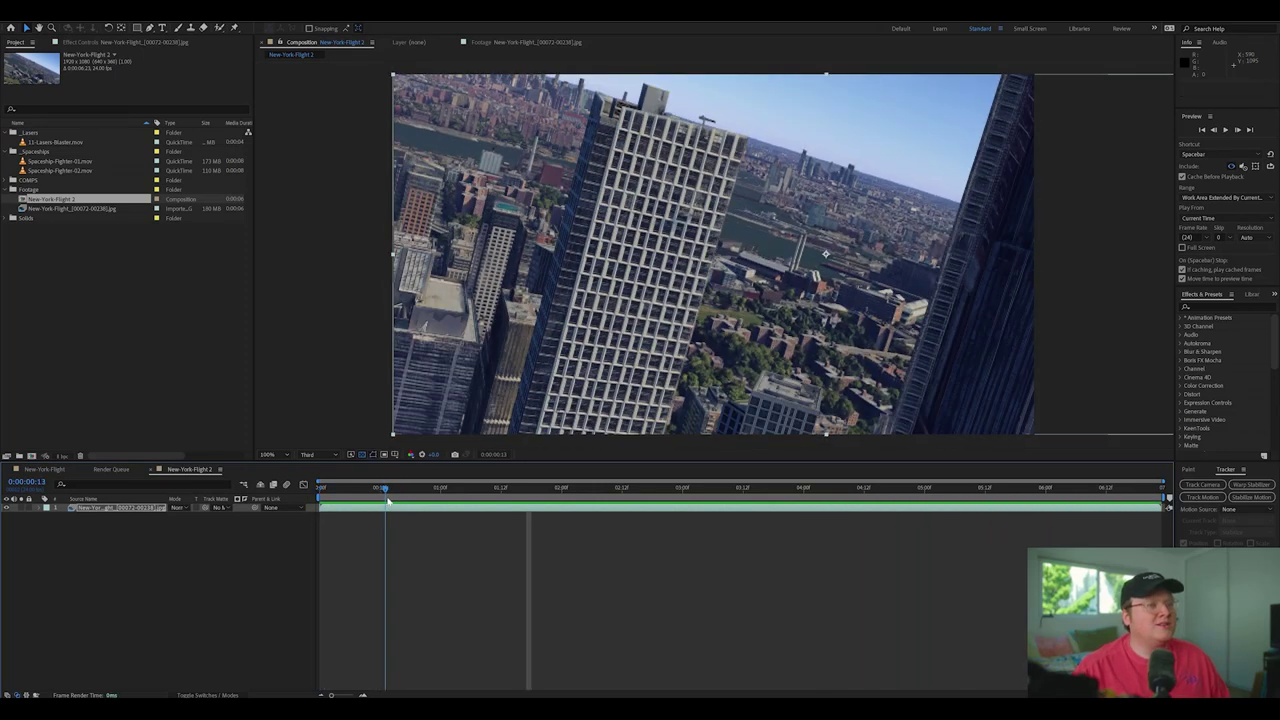
Set the composition's preview resolution to Full and add Spaceship-Fighter-01.mov as a layer above the flight footage.
left_click(143, 298)
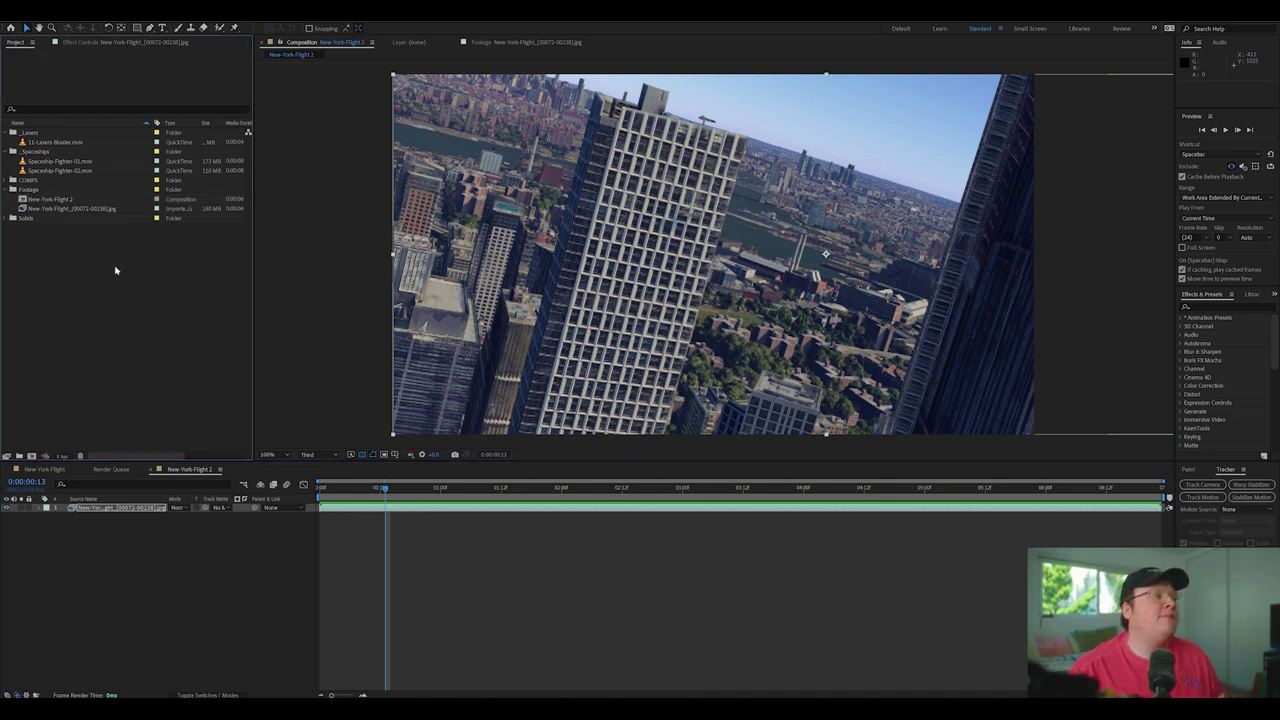
double_click(66, 162)
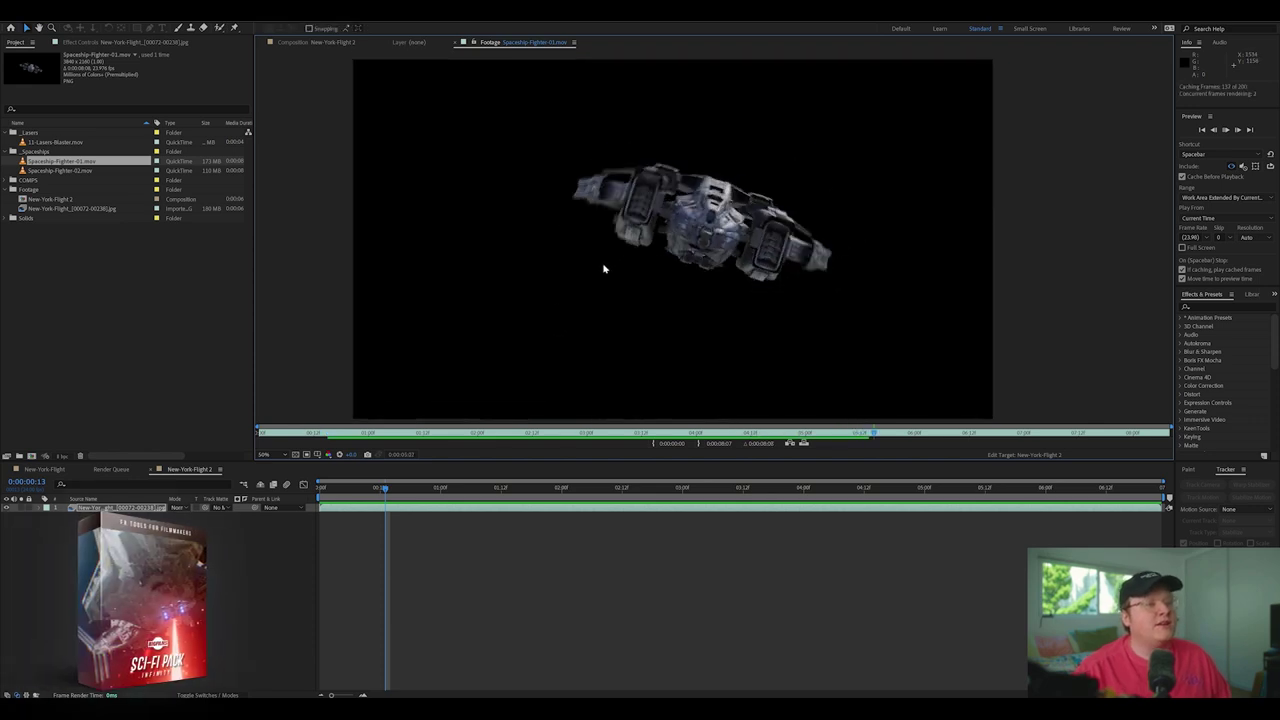
left_click_drag(66, 162, 106, 155)
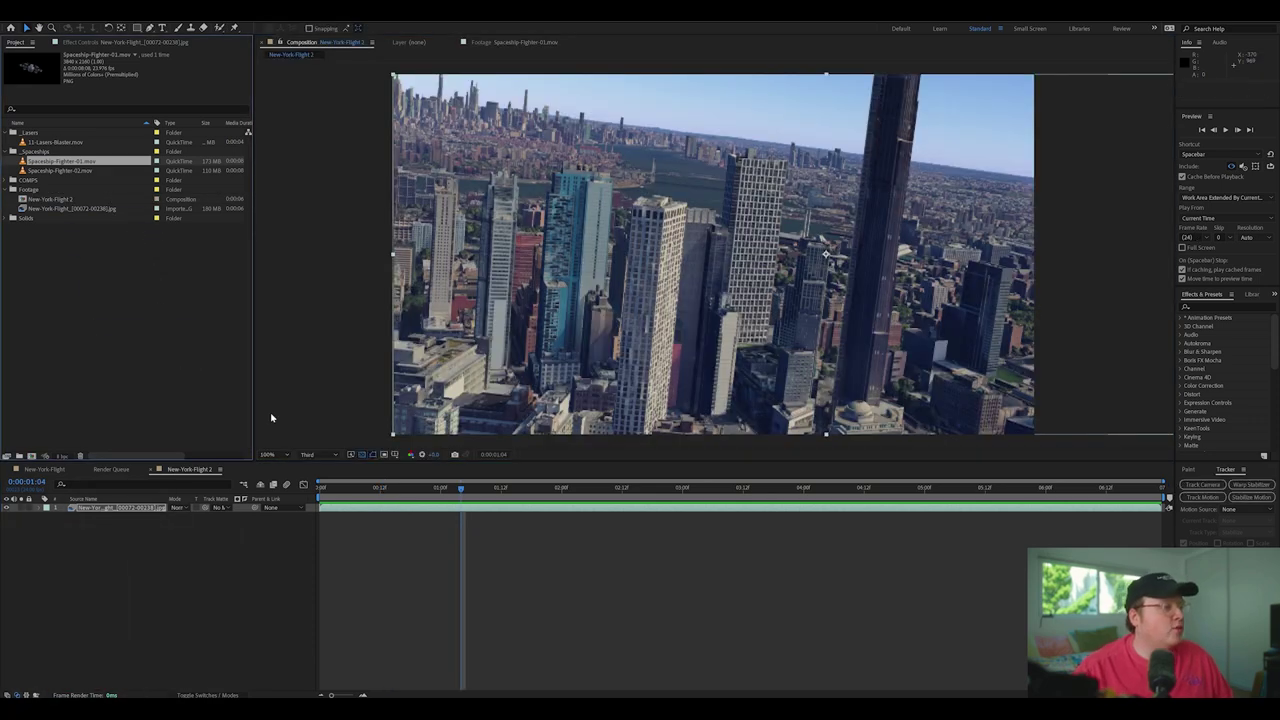
left_click(308, 455)
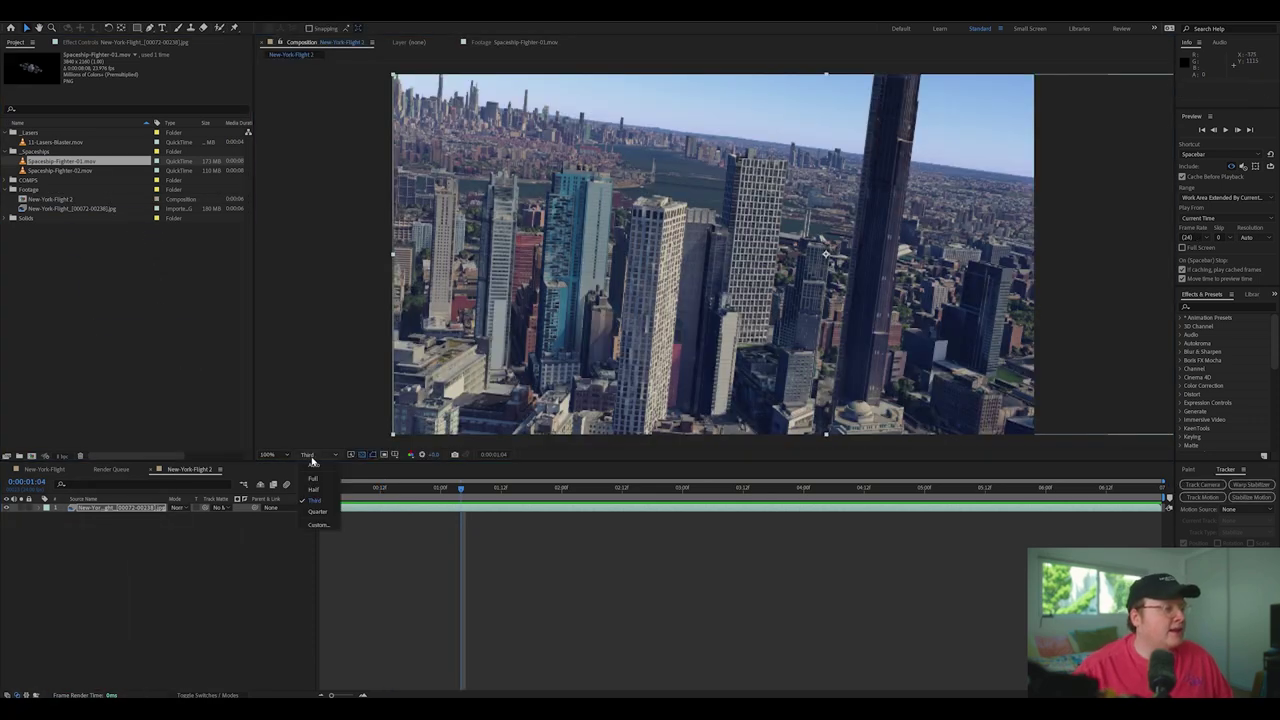
left_click(319, 481)
left_click_drag(86, 162, 131, 510)
Scale the spaceship layer to 50%, place it at about X 1000, Y 564, and play back the composite.
left_click_drag(775, 163, 790, 243)
key("s")
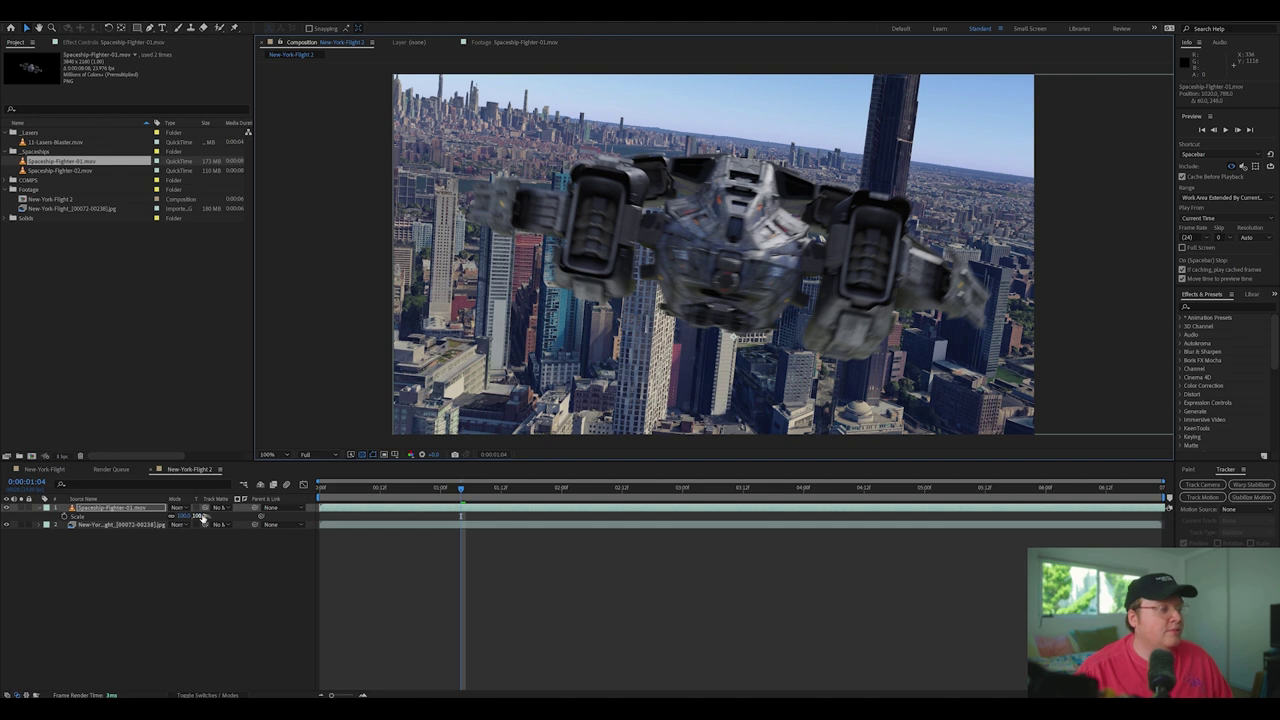
left_click_drag(201, 517, 171, 518)
left_click_drag(755, 319, 749, 241)
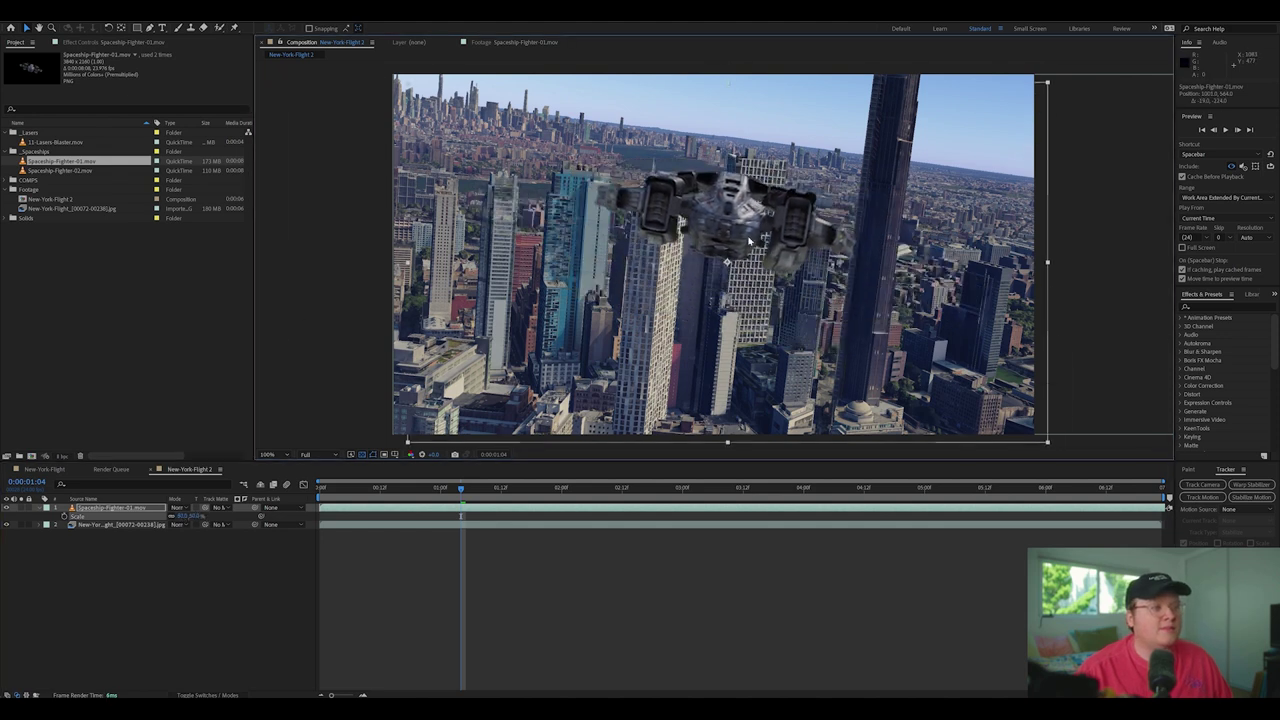
key("space")
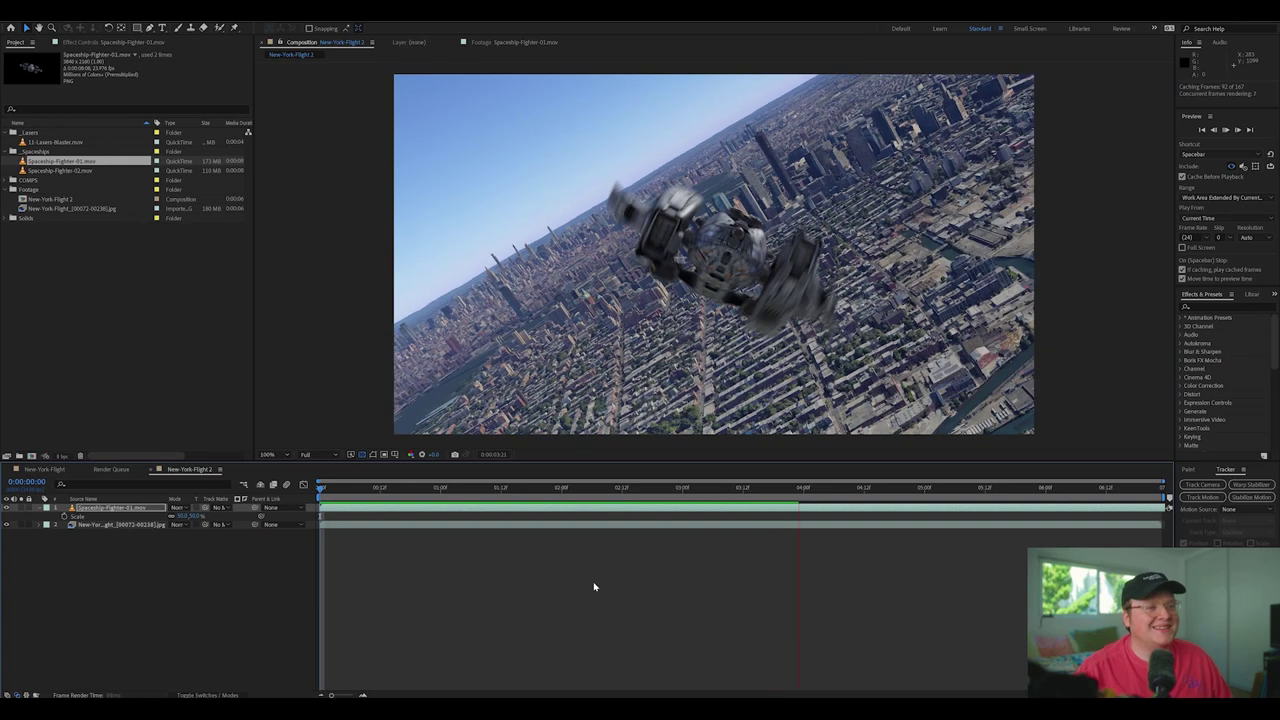
left_click_drag(638, 489, 381, 515)
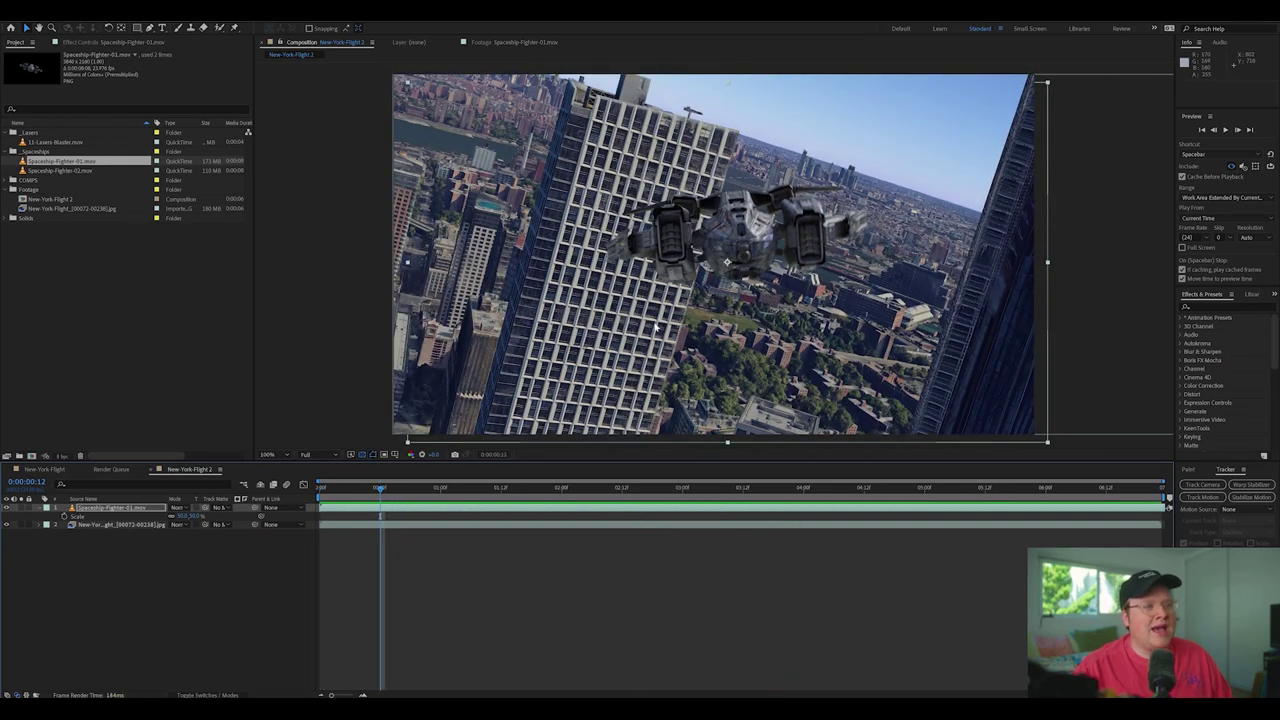
key("space")
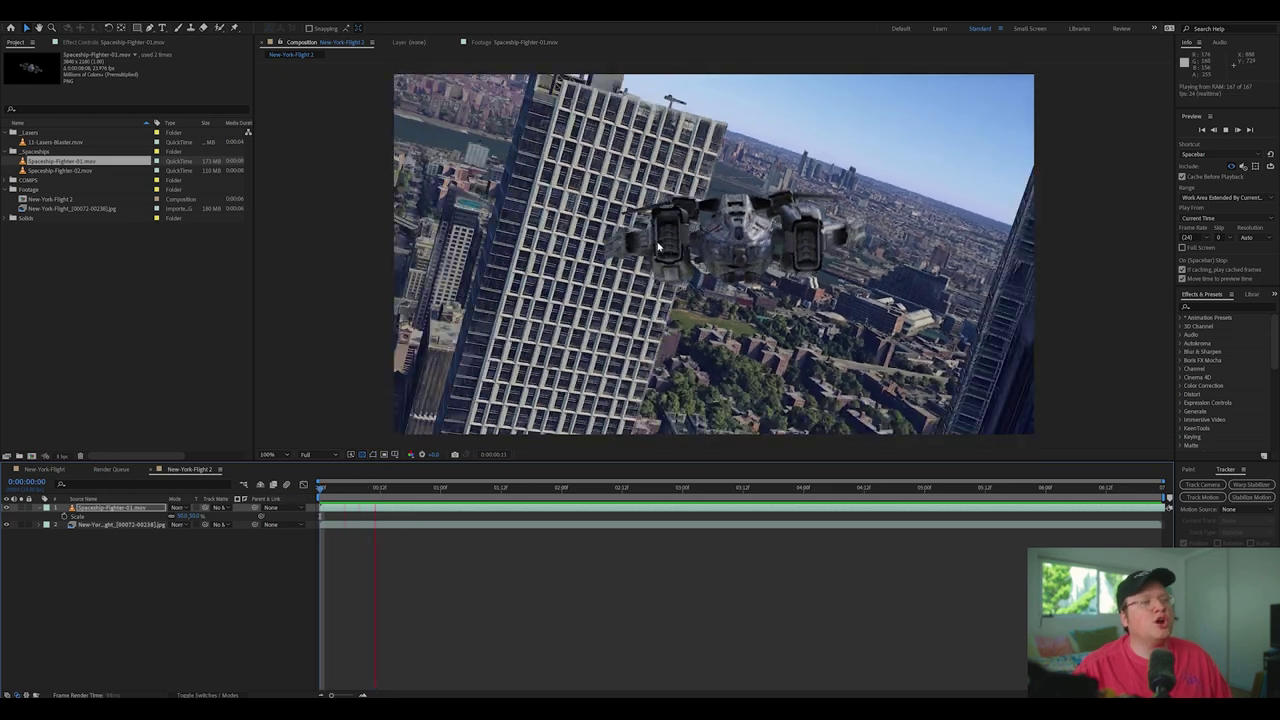
key("space")
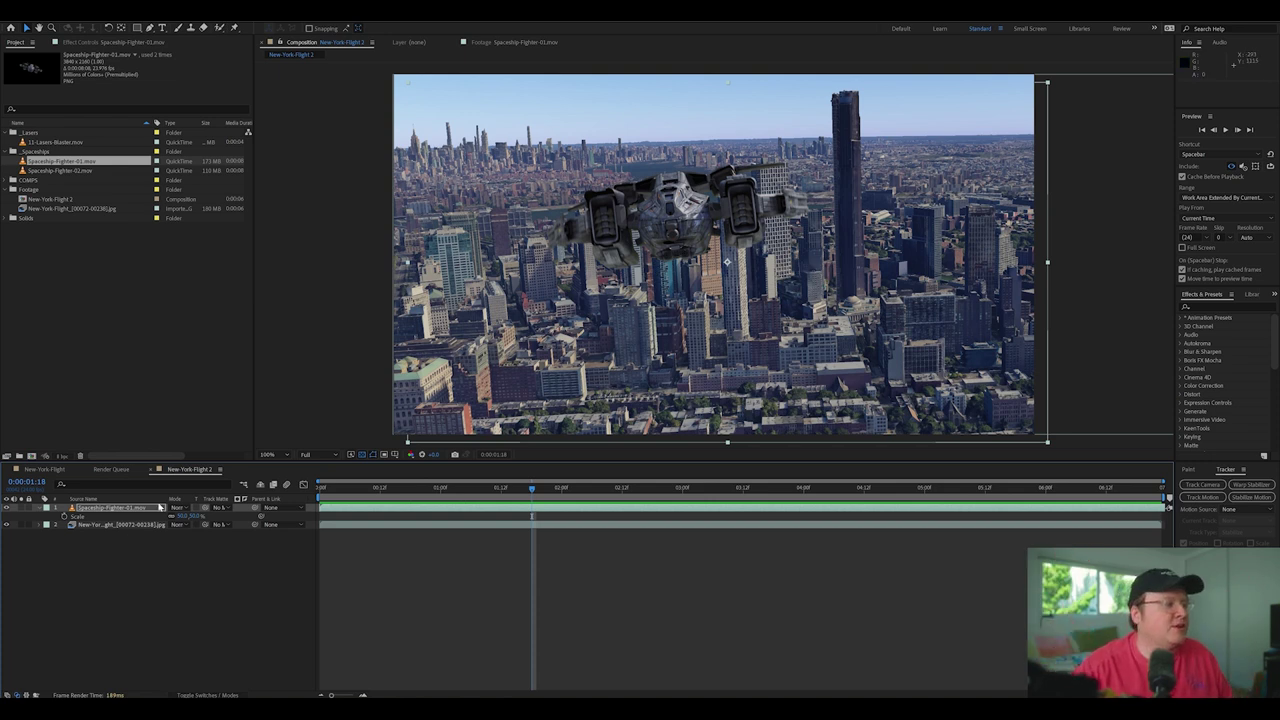
Find the Pixel Motion Blur effect and apply it to the New-York-Flight footage layer.
left_click(120, 524)
left_click(135, 43)
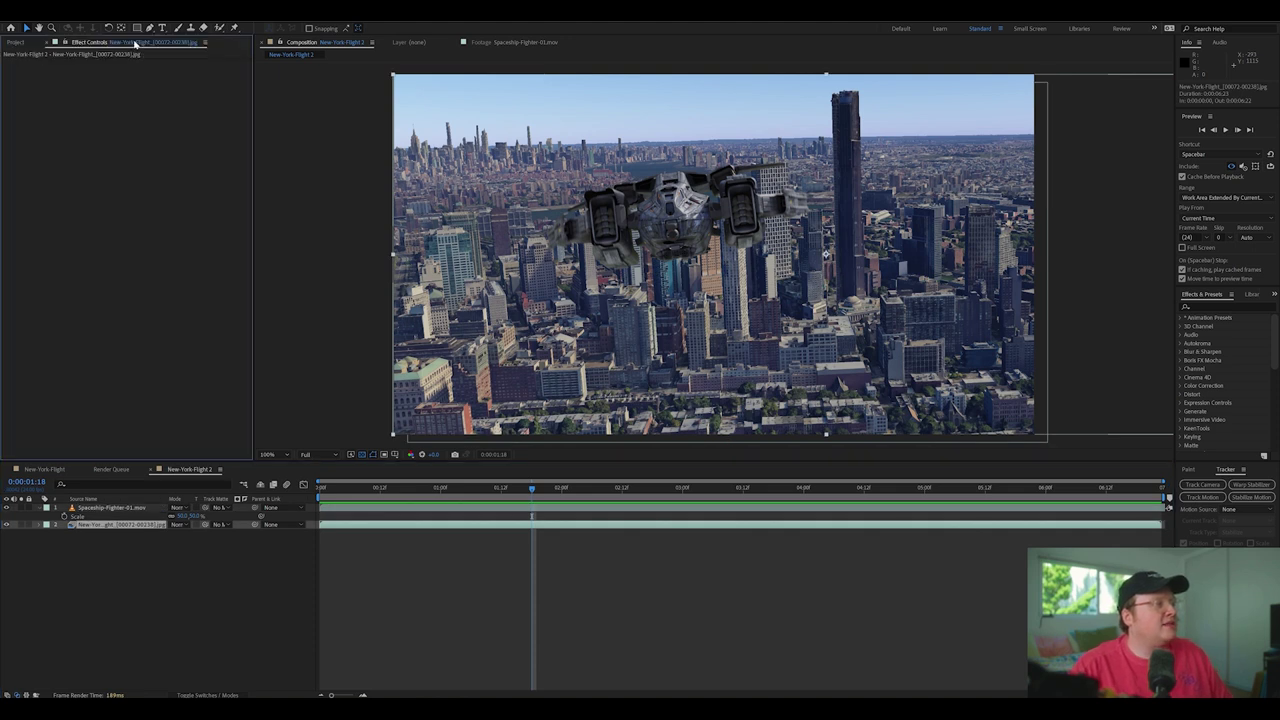
key("ctrl+space")
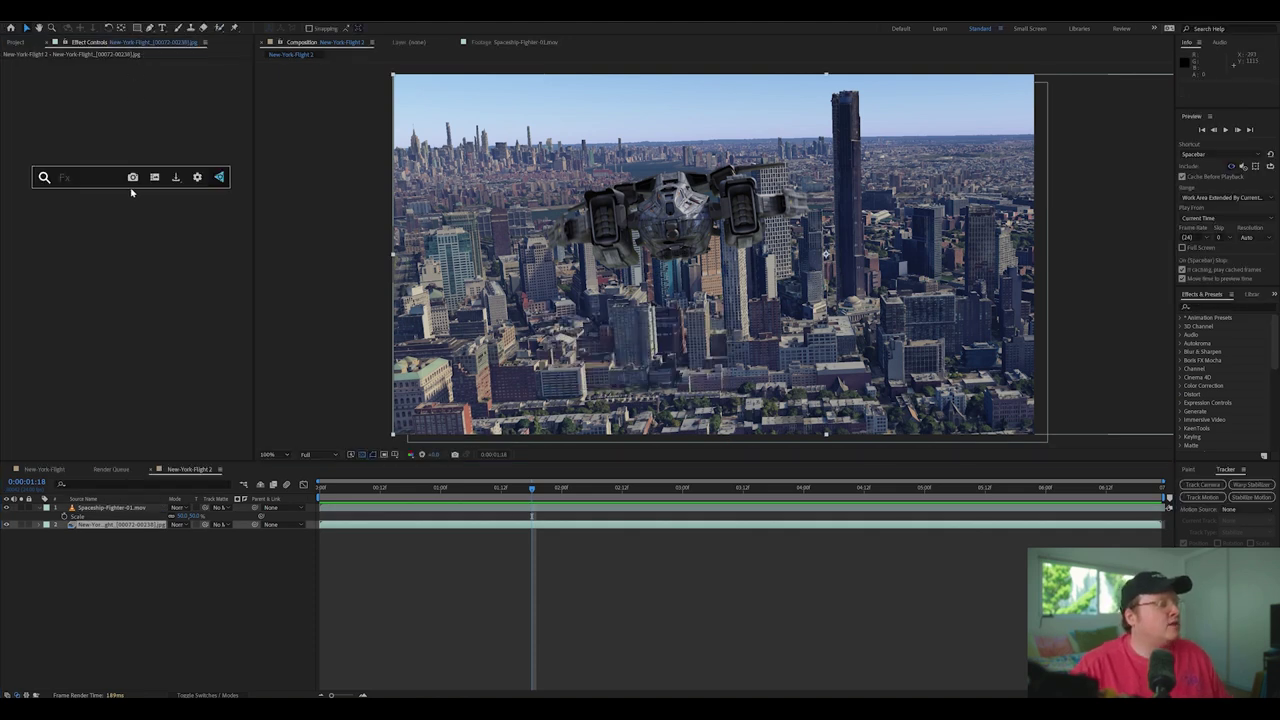
key("Escape")
left_click(141, 276)
left_click(1216, 306)
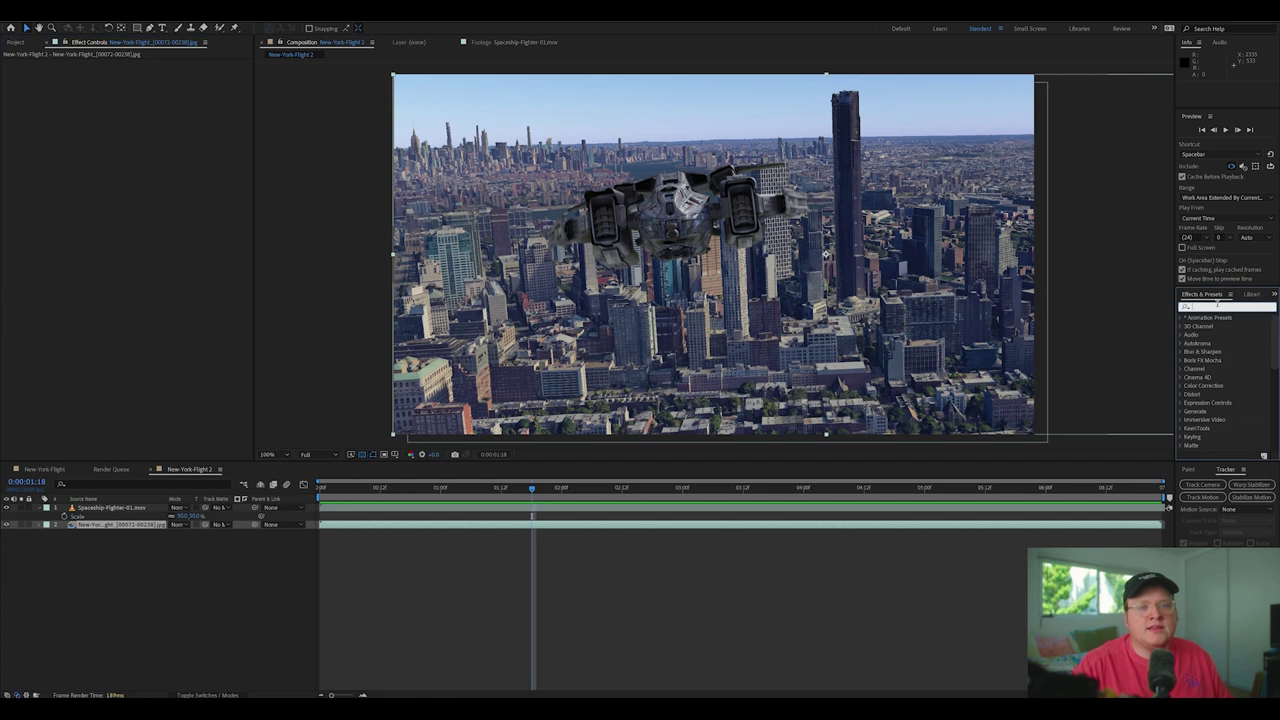
type("pixel")
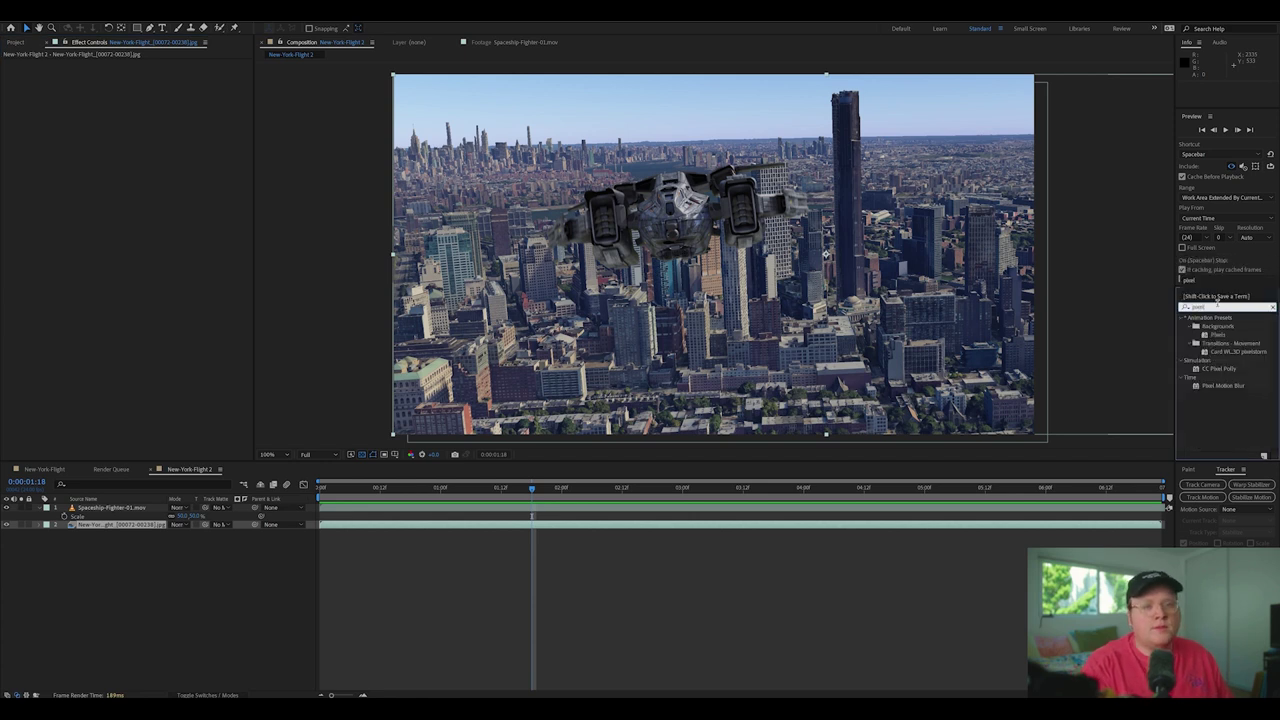
left_click_drag(1210, 385, 108, 527)
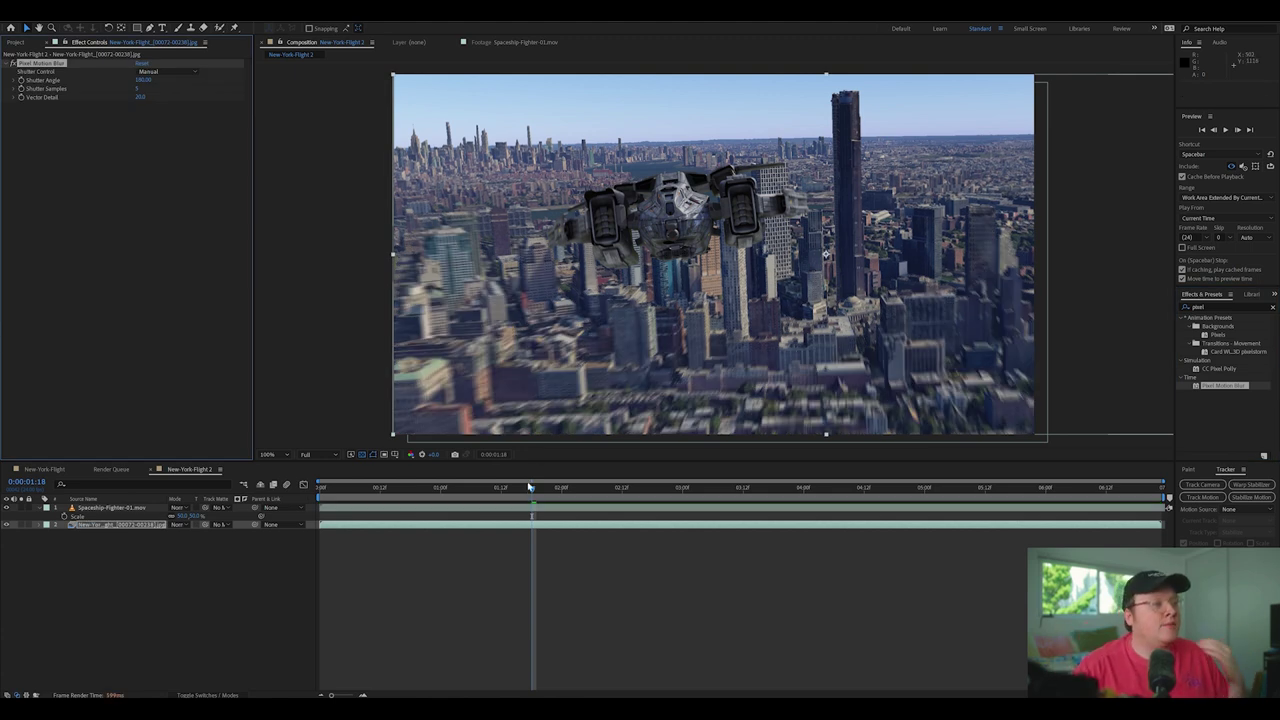
Play the composition from the start and examine the motion blur on the passing building up close around frame 11.
key("Home")
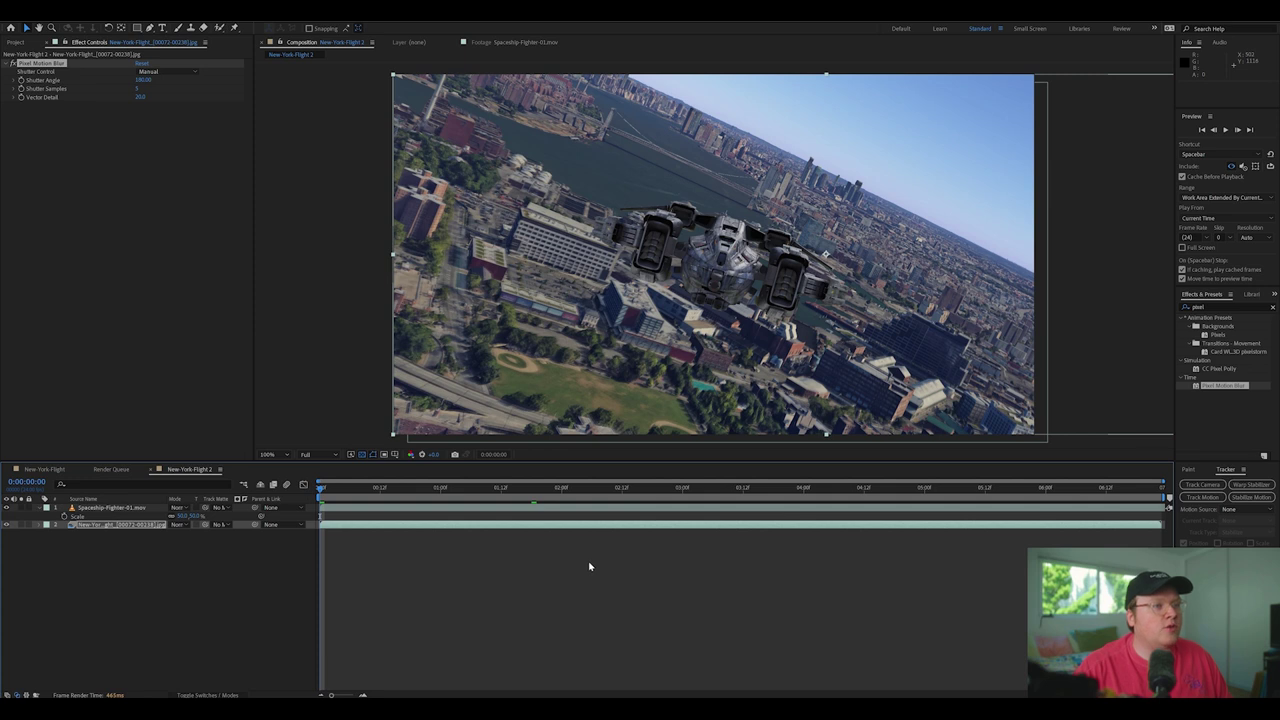
key("space")
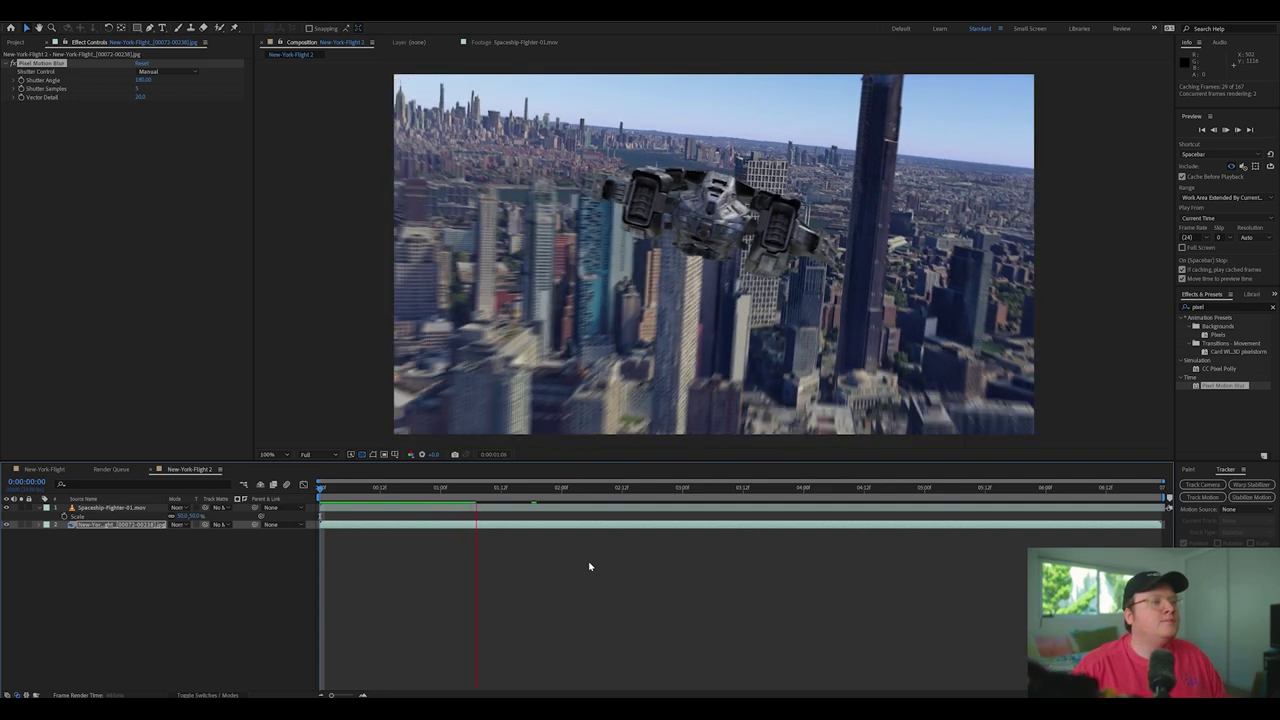
key("space")
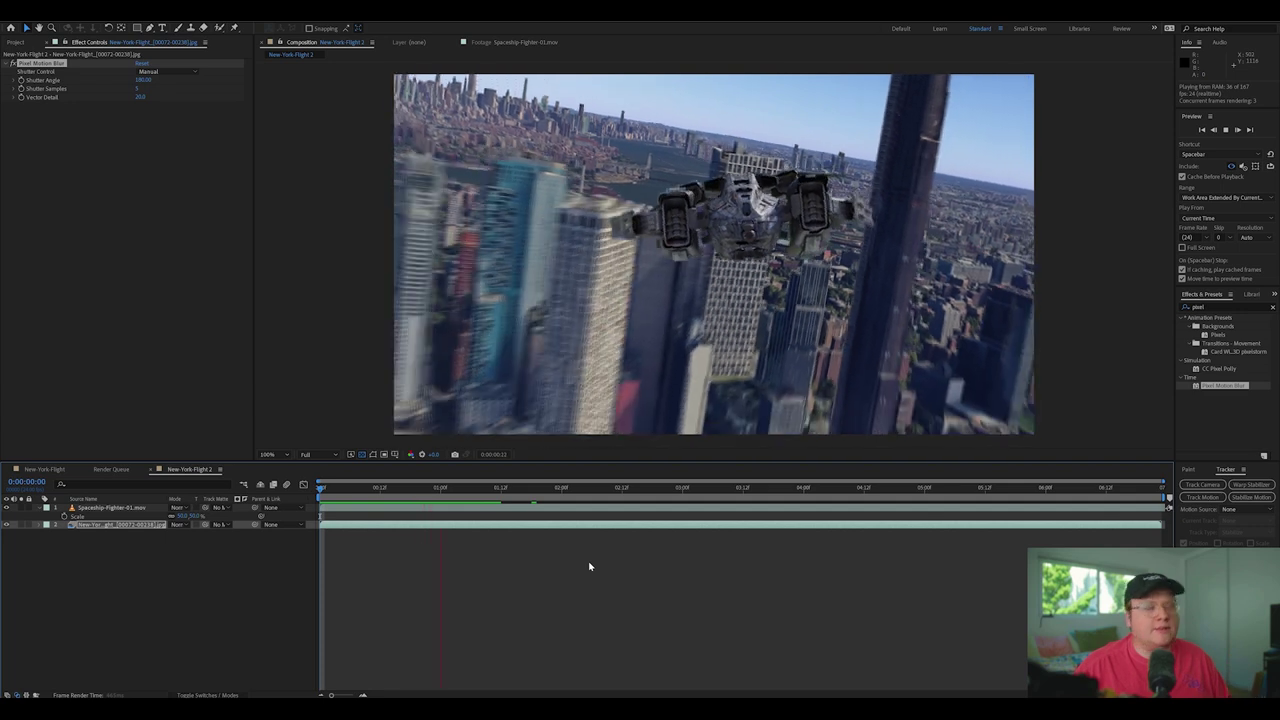
key("space")
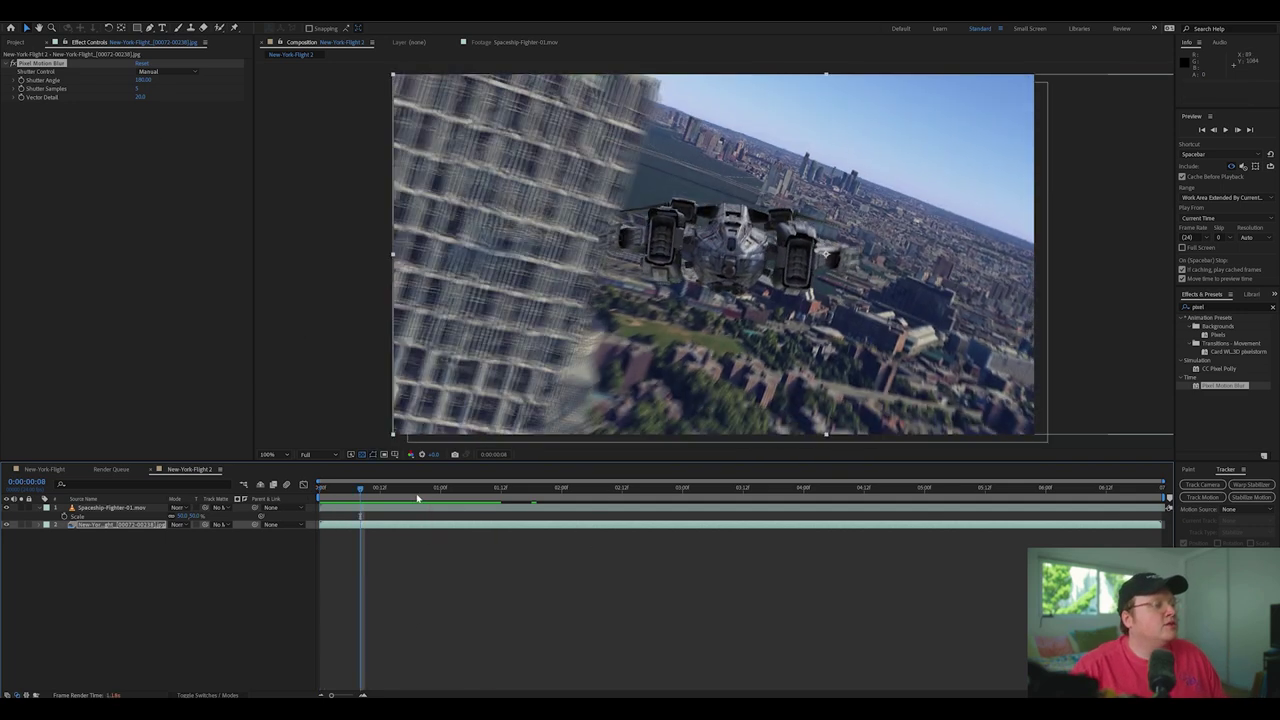
left_click_drag(418, 494, 376, 500)
scroll(538, 205, "up", 1)
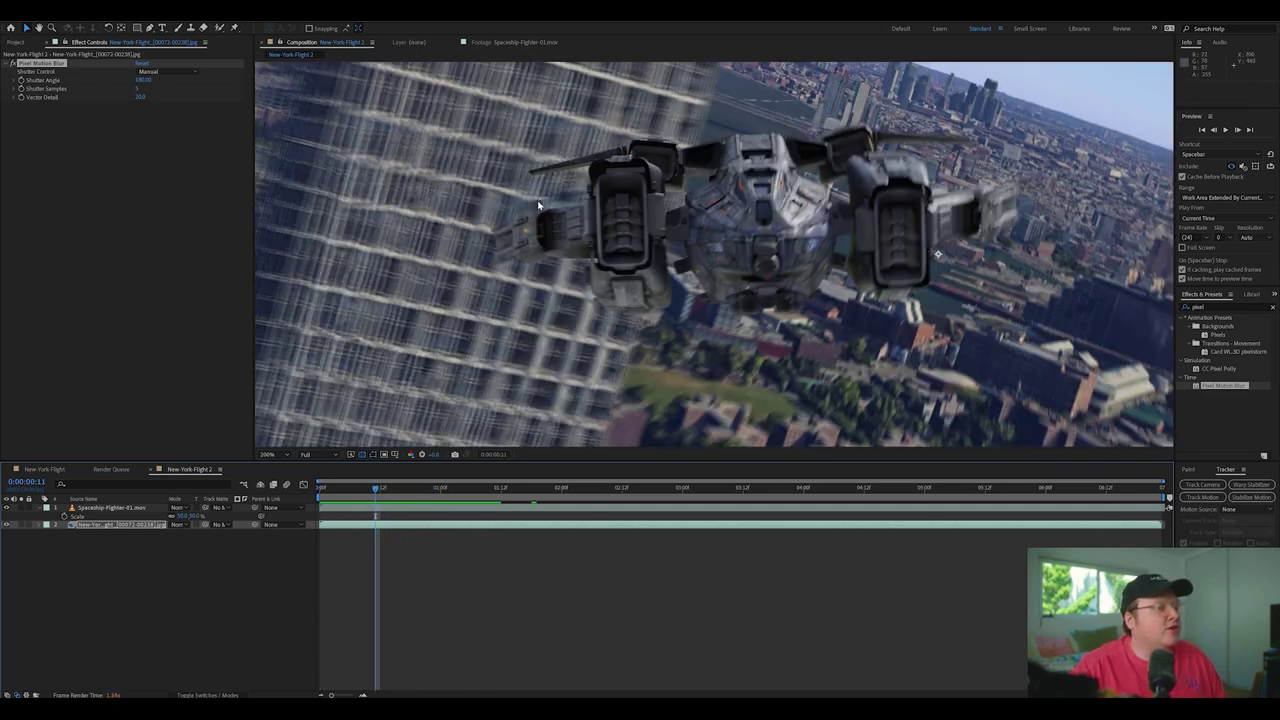
Set the Pixel Motion Blur effect's shutter samples to 10 and check the smoother blur on the building.
scroll(538, 205, "up", 2)
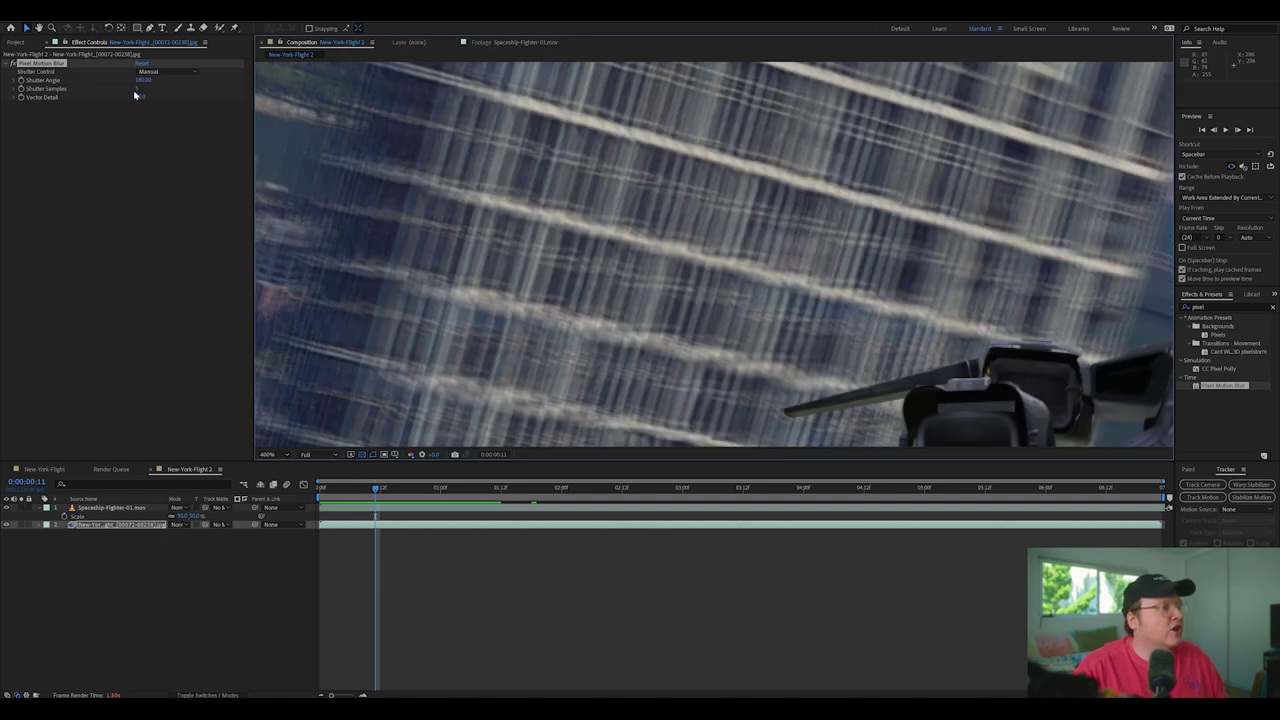
left_click(141, 88)
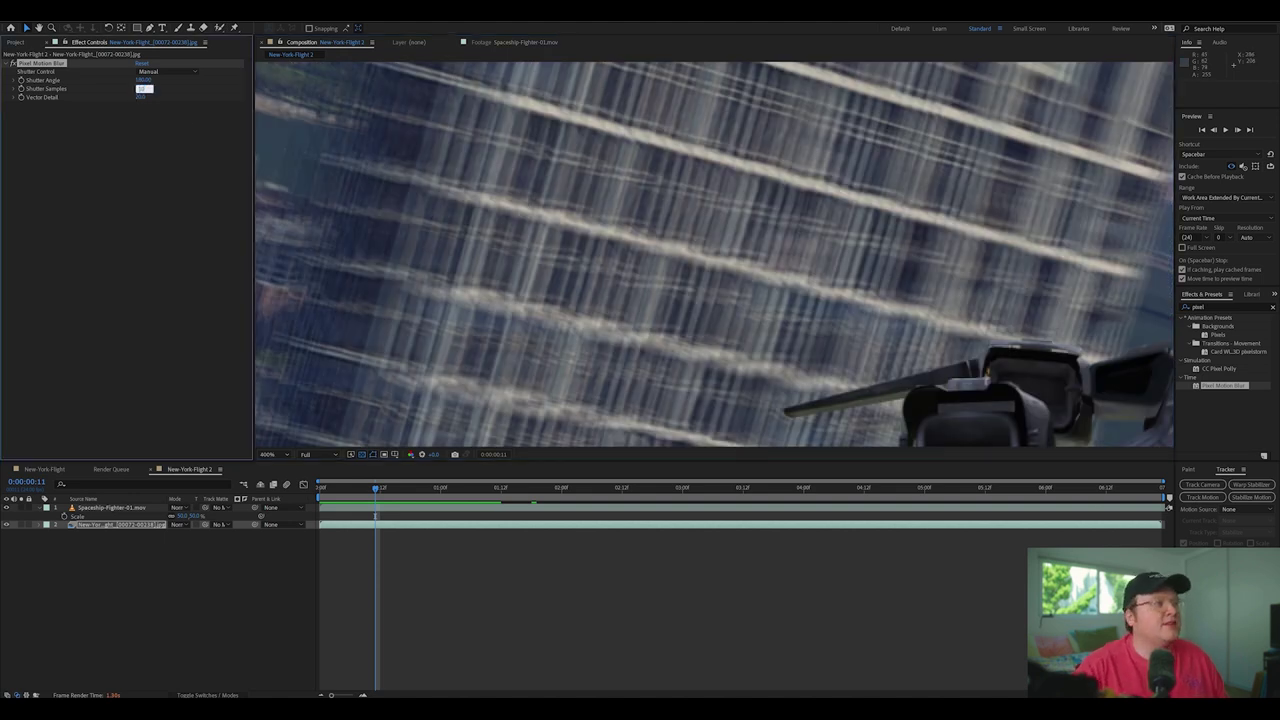
left_click(160, 203)
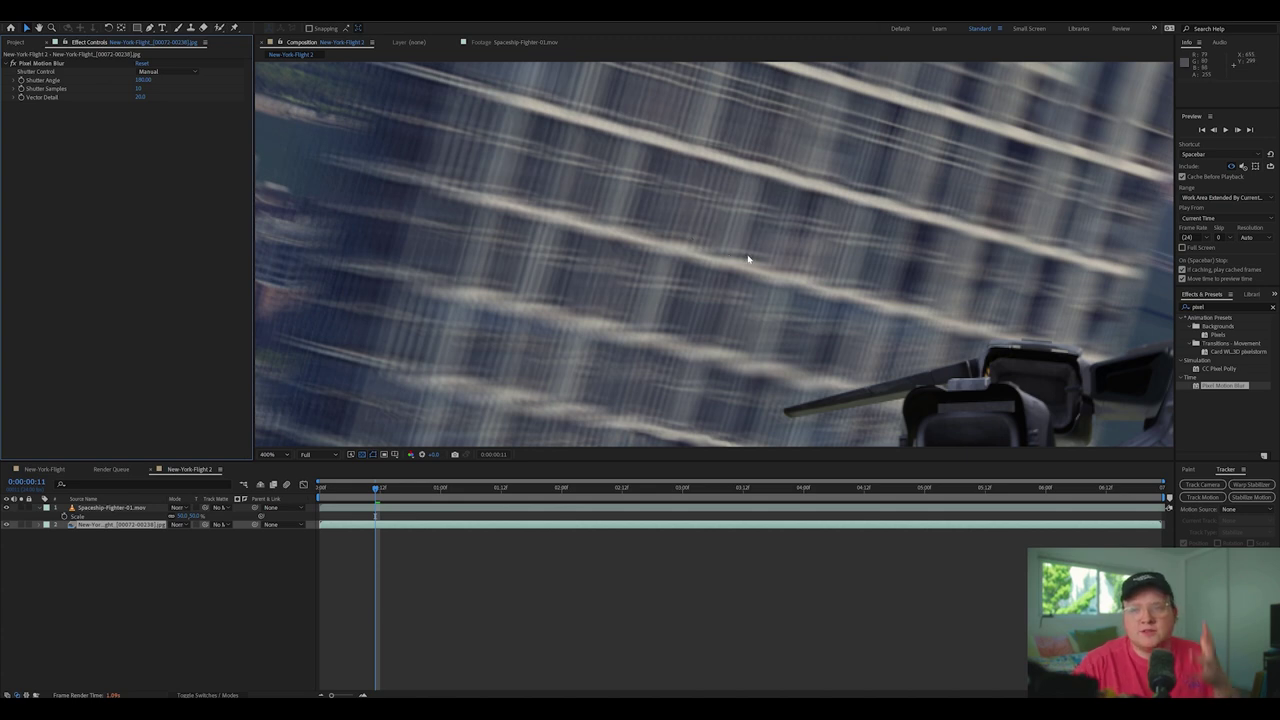
scroll(783, 286, "down", 5)
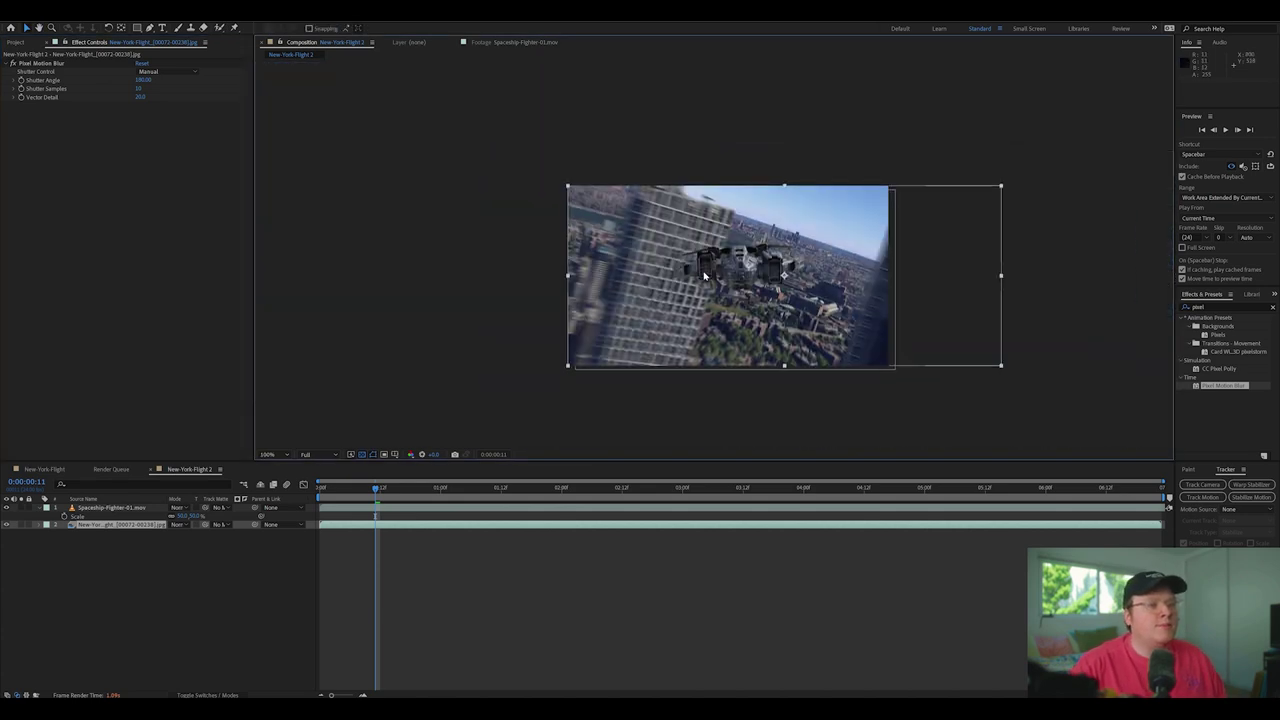
scroll(736, 292, "up", 3)
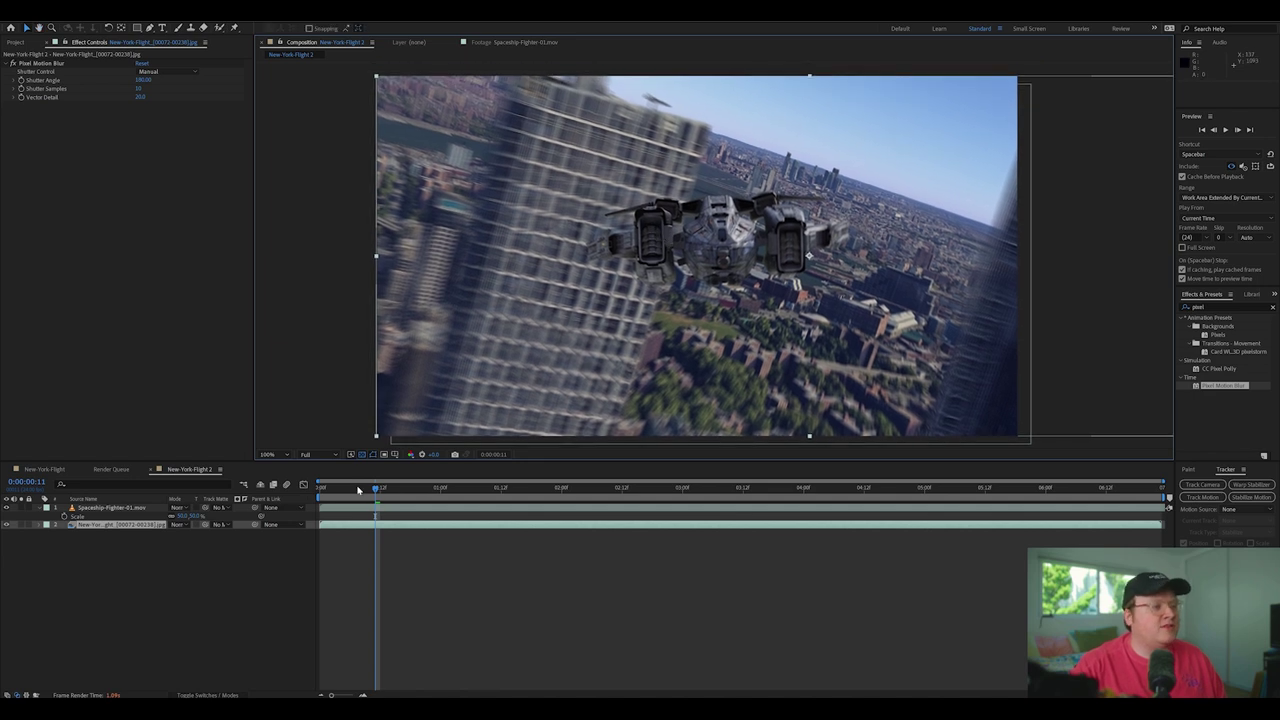
Apply Lumetri Color to the New-York-Flight footage layer, raising its contrast to about 21 and warming the temperature slightly.
left_click_drag(354, 489, 441, 490)
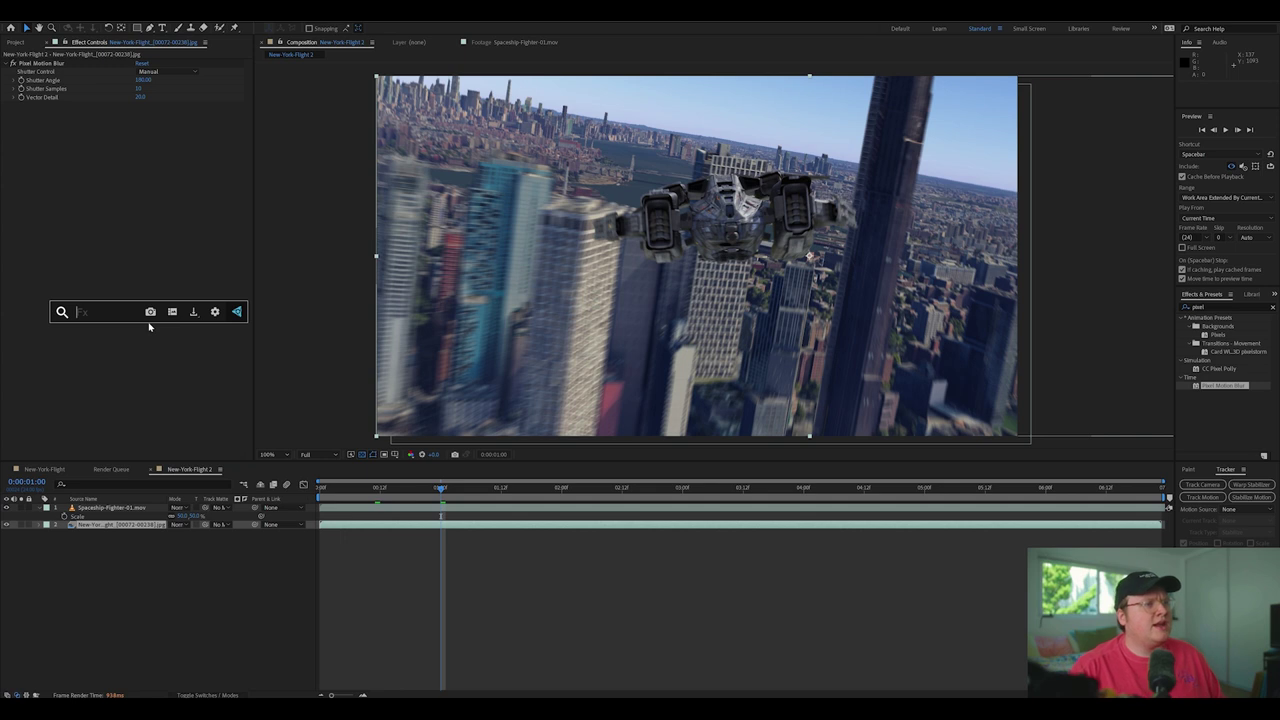
left_click(157, 525)
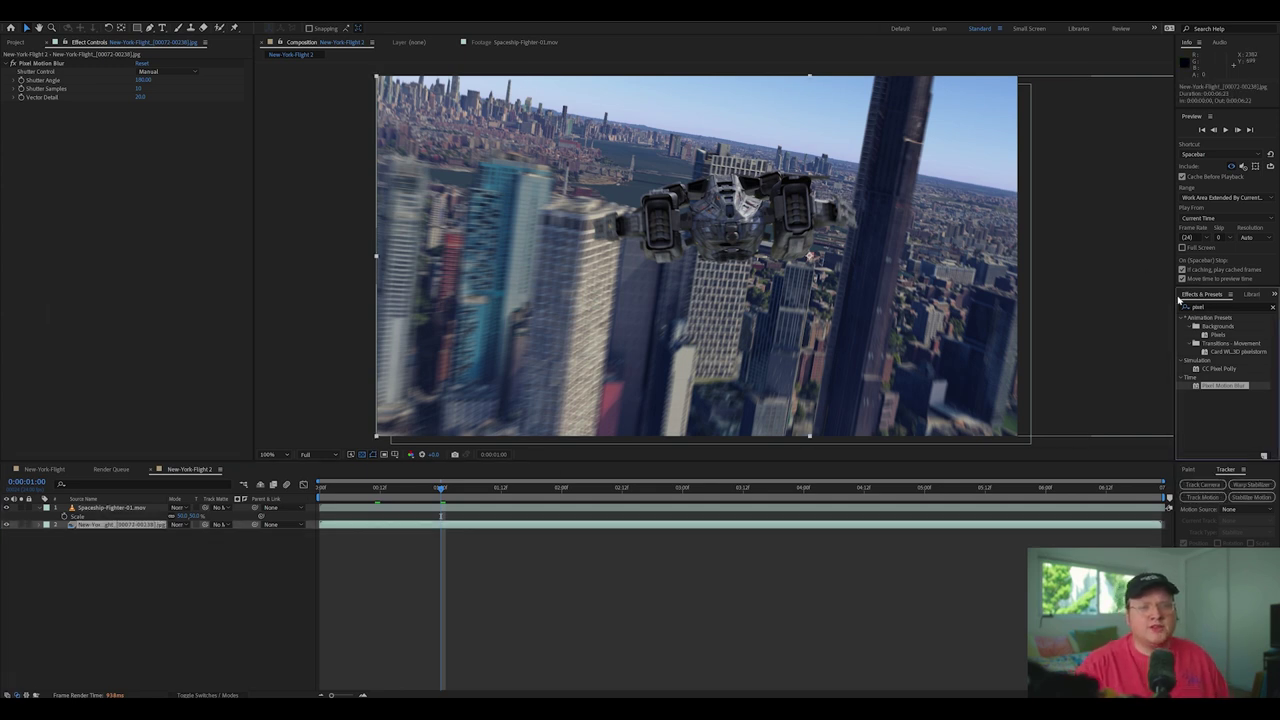
left_click_drag(1210, 307, 1175, 305)
type("lu")
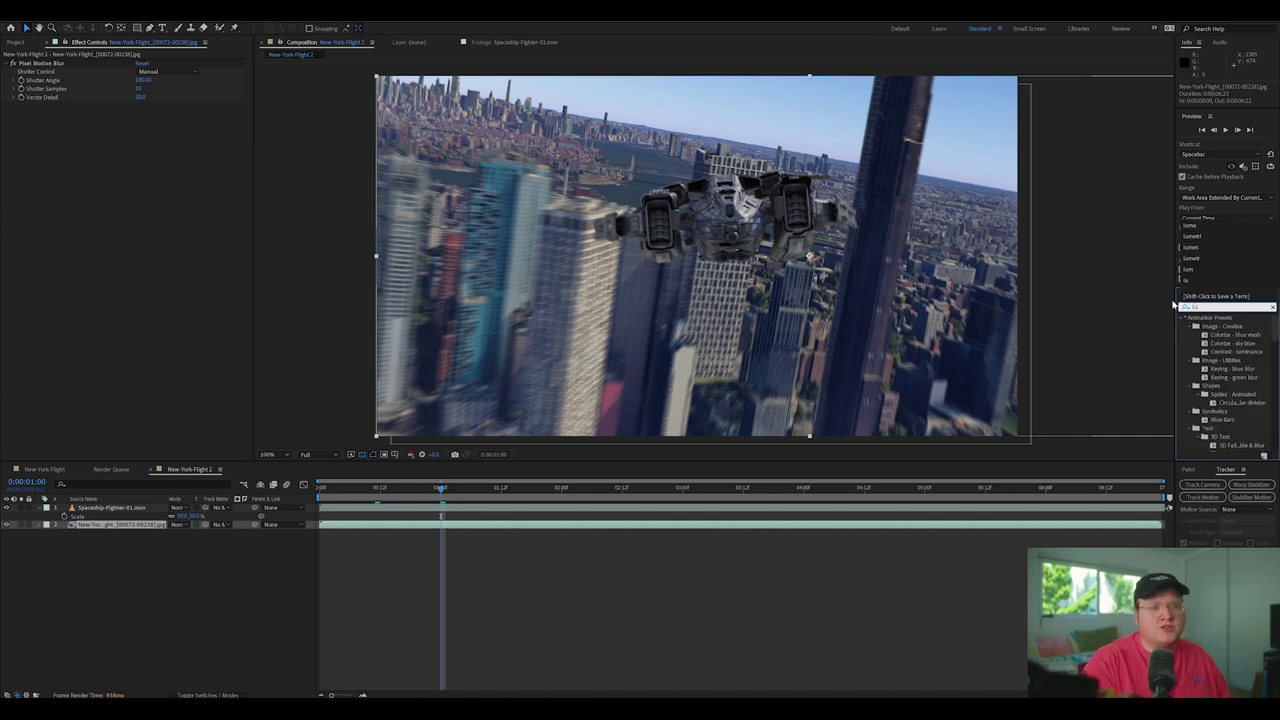
type("lumet")
double_click(1234, 327)
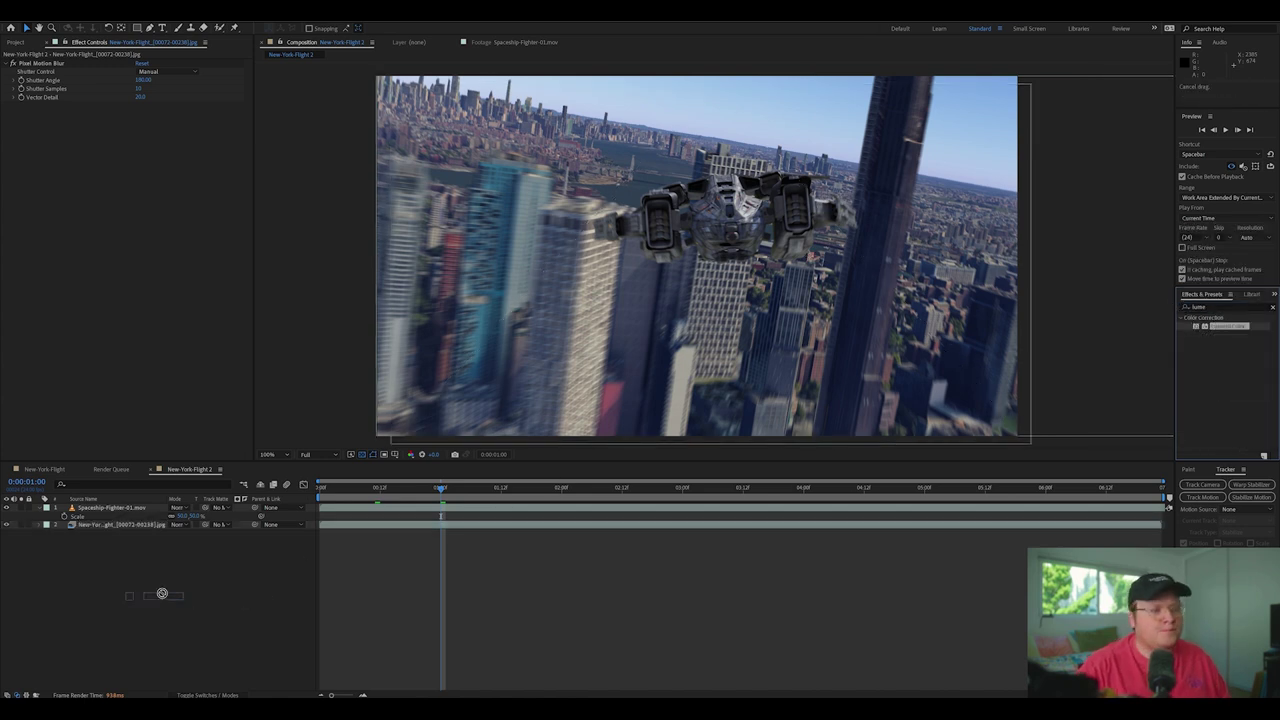
left_click_drag(140, 190, 142, 187)
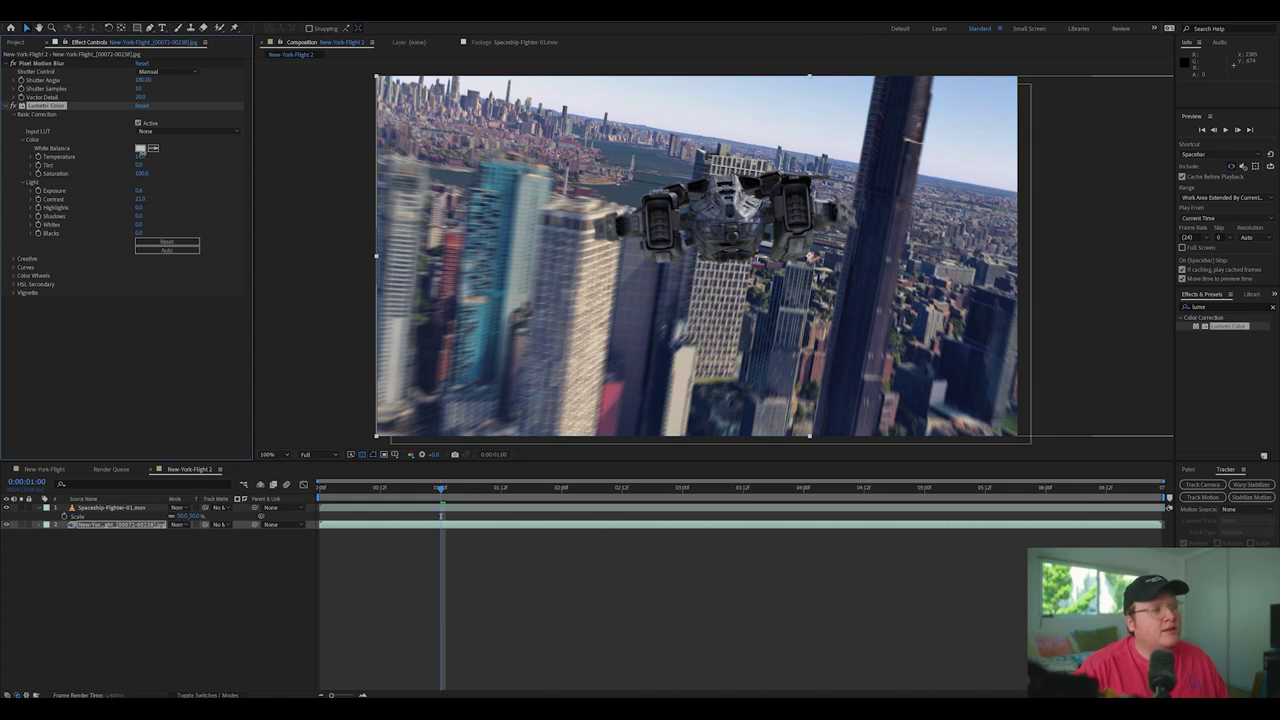
left_click_drag(400, 490, 257, 469)
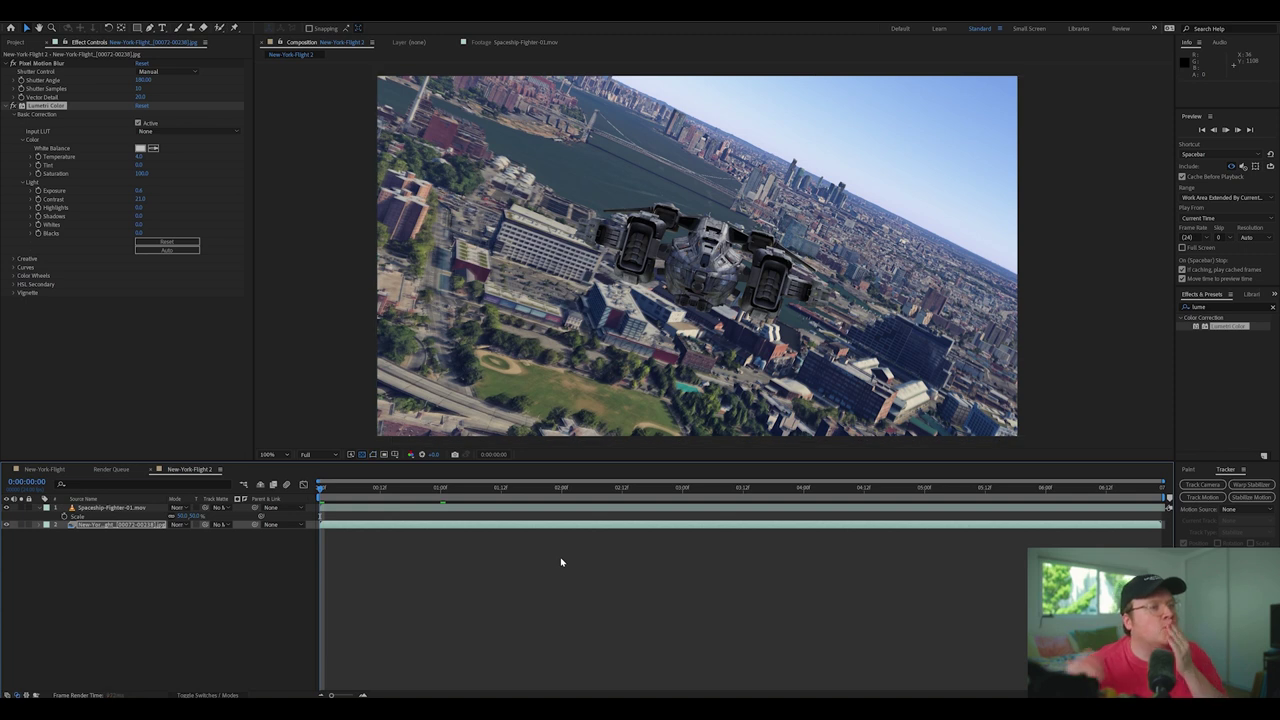
key("space")
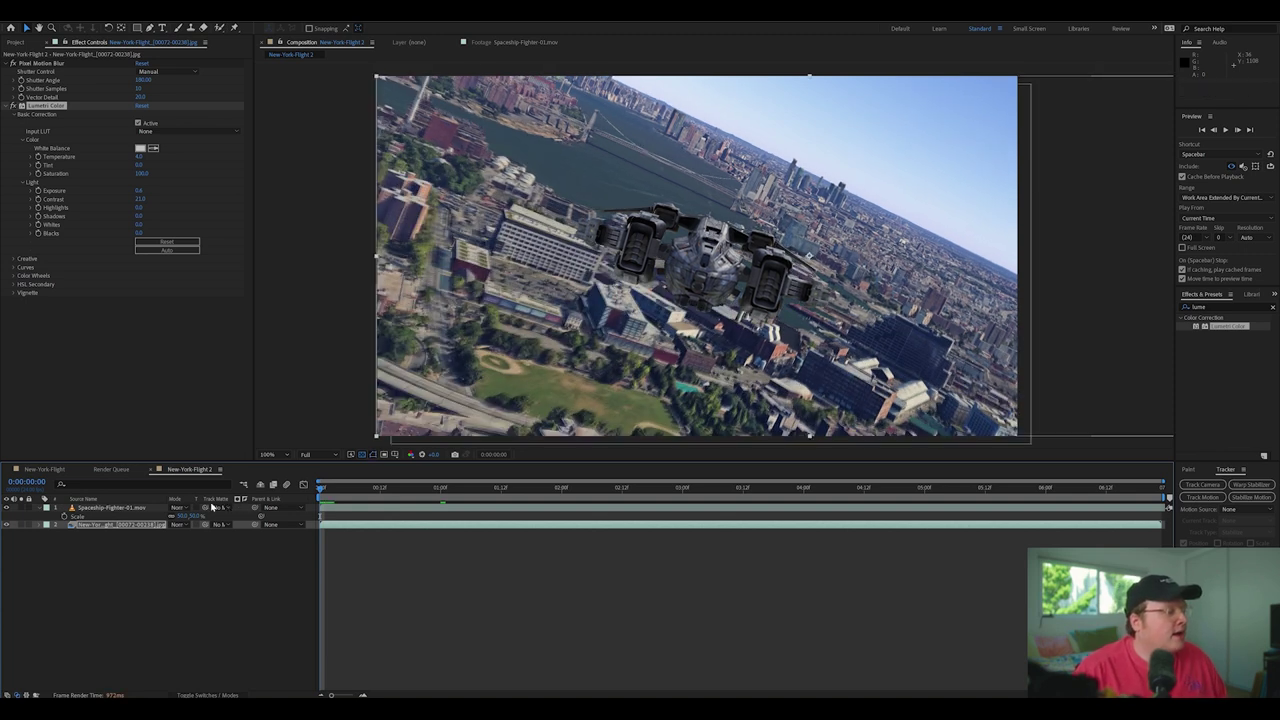
Add Spaceship-Fighter-02.mov beneath the first fighter, shrink it to about 16% ahead of that ship, and play back the composite.
left_click(16, 42)
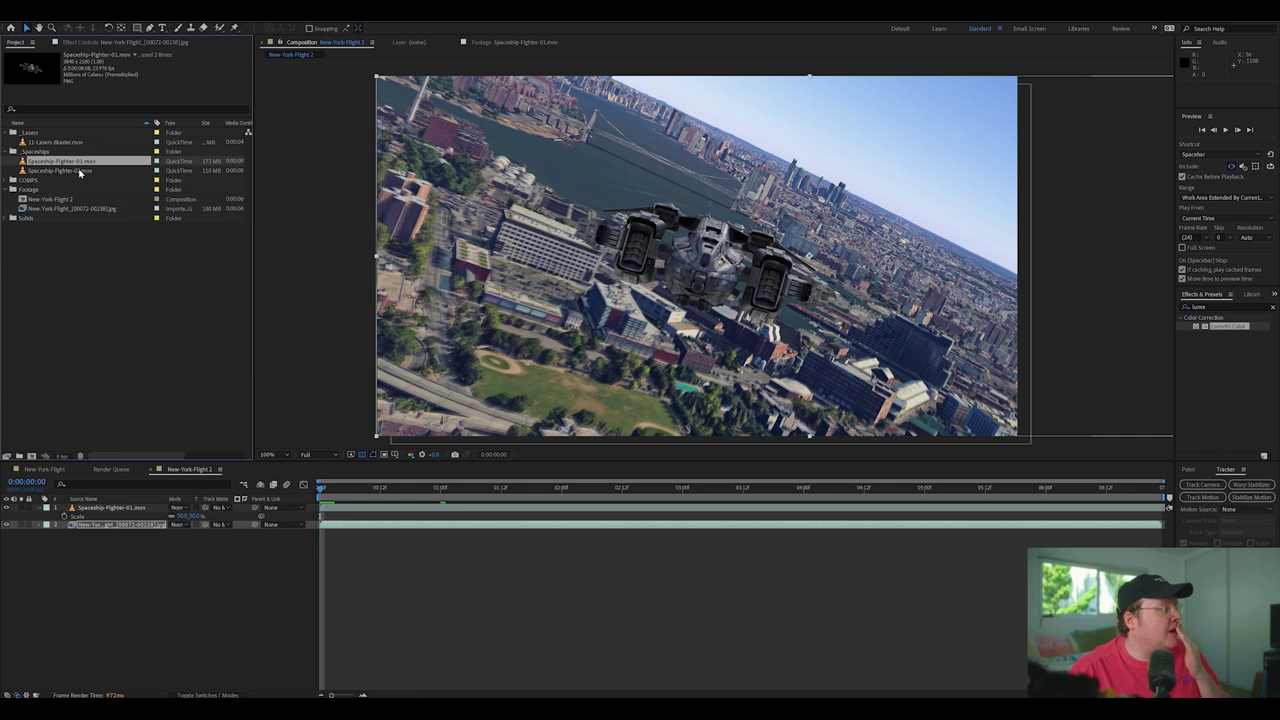
left_click_drag(80, 172, 117, 533)
key("s")
left_click_drag(752, 218, 883, 145)
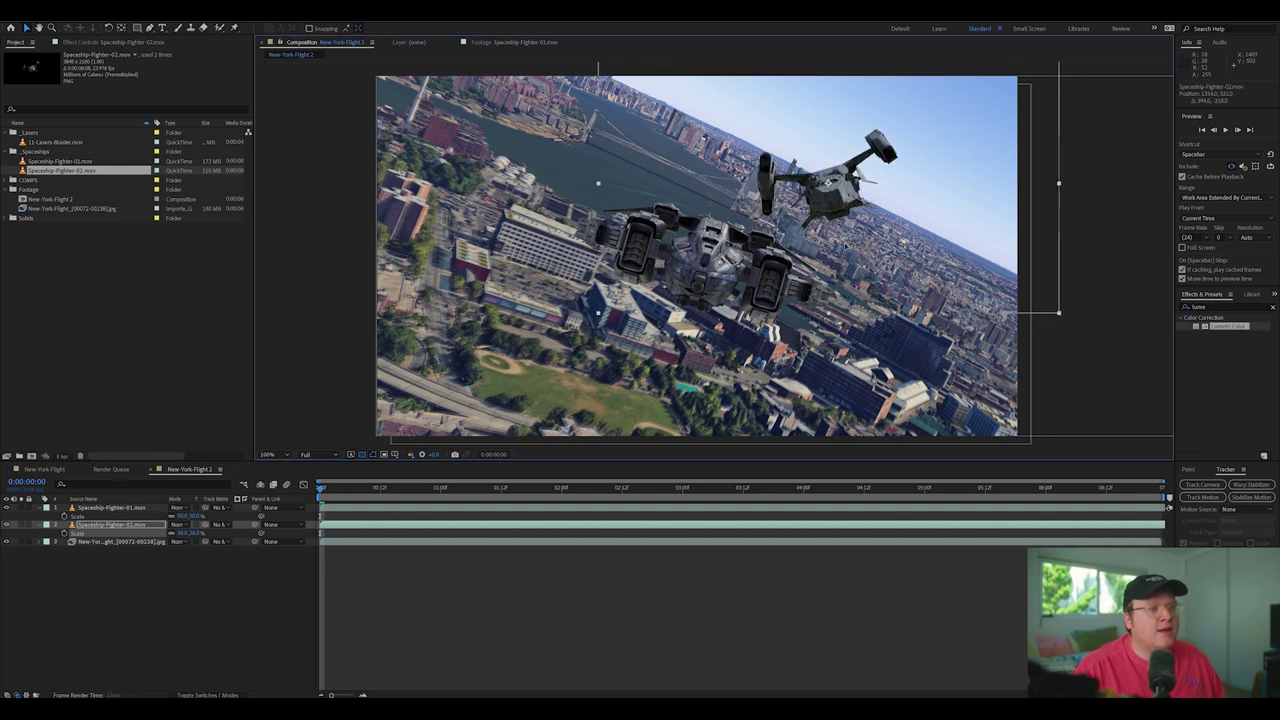
left_click_drag(198, 537, 187, 537)
left_click(320, 616)
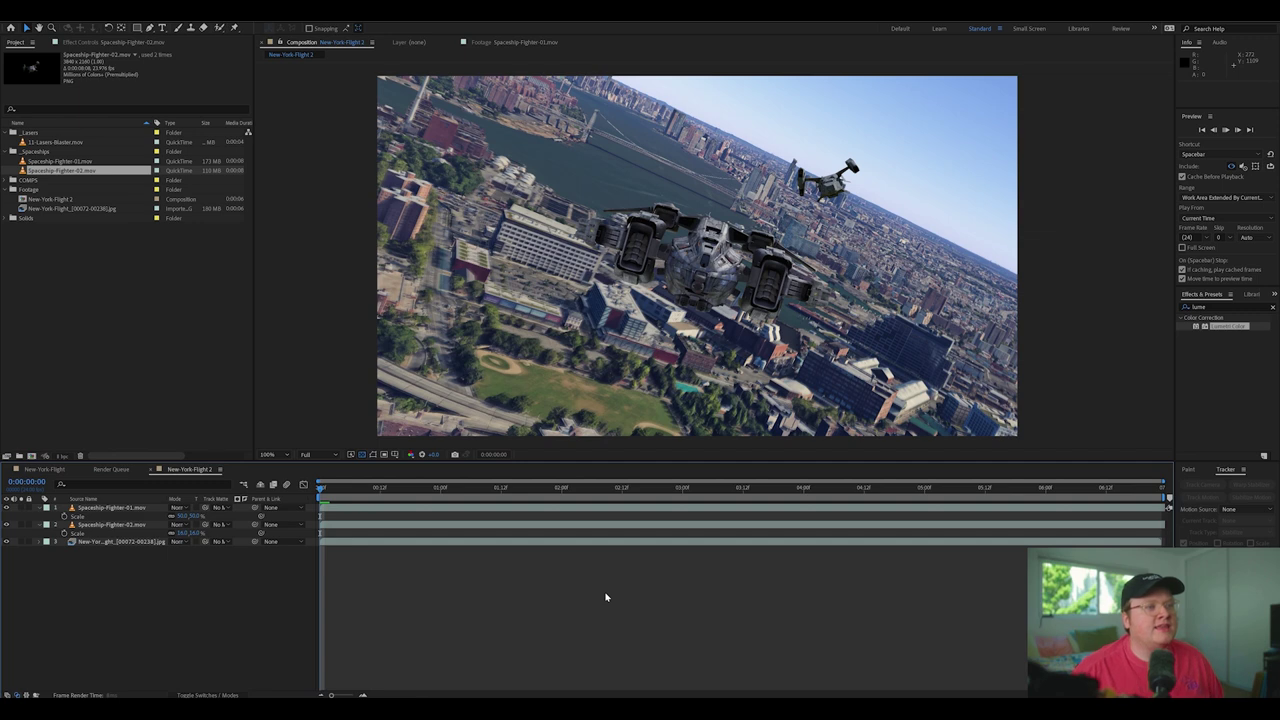
key("space")
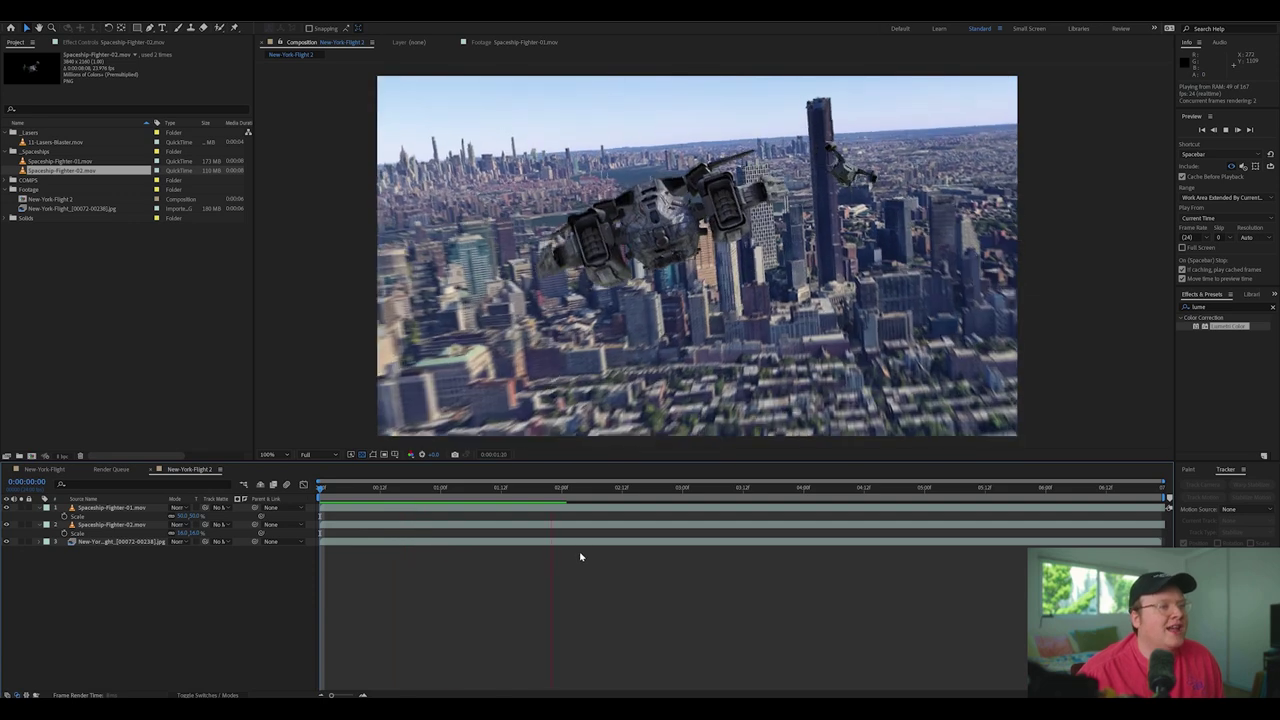
key("space")
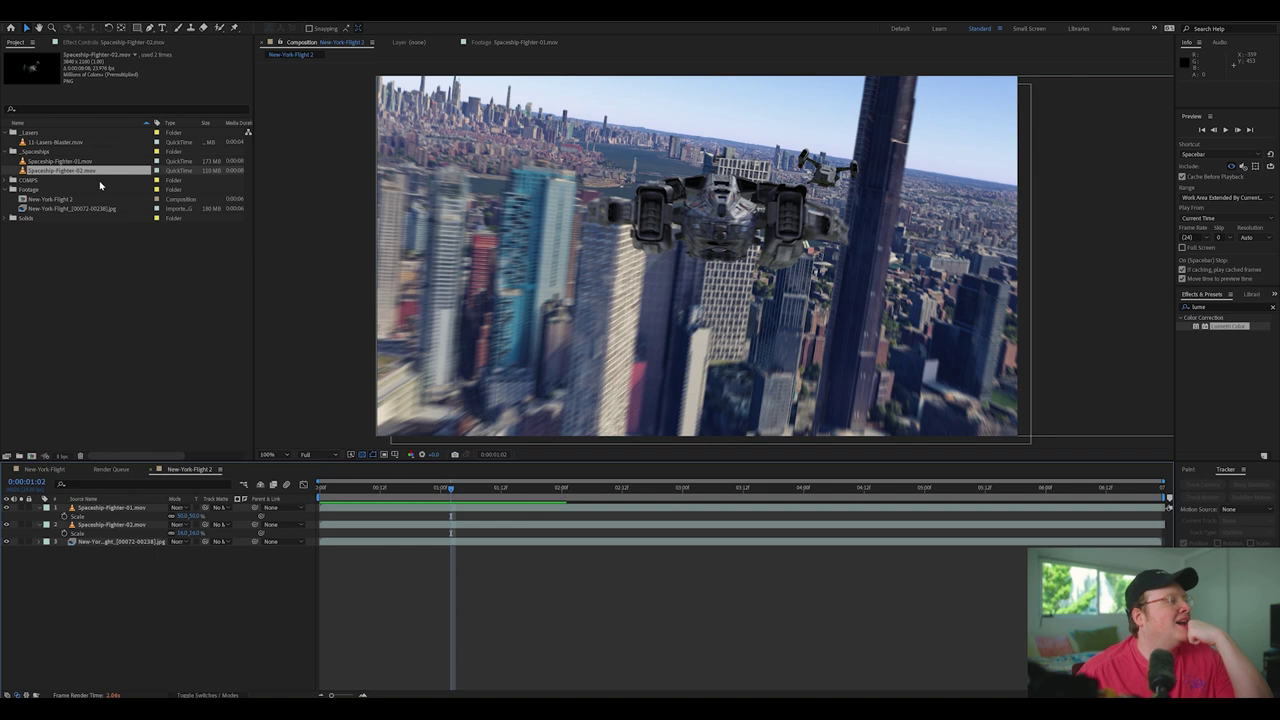
Add 11-Lasers-Blaster.mov as the top layer, slid 12 frames earlier and trimmed to one blast from frame 4 to about 1:01.
left_click(109, 289)
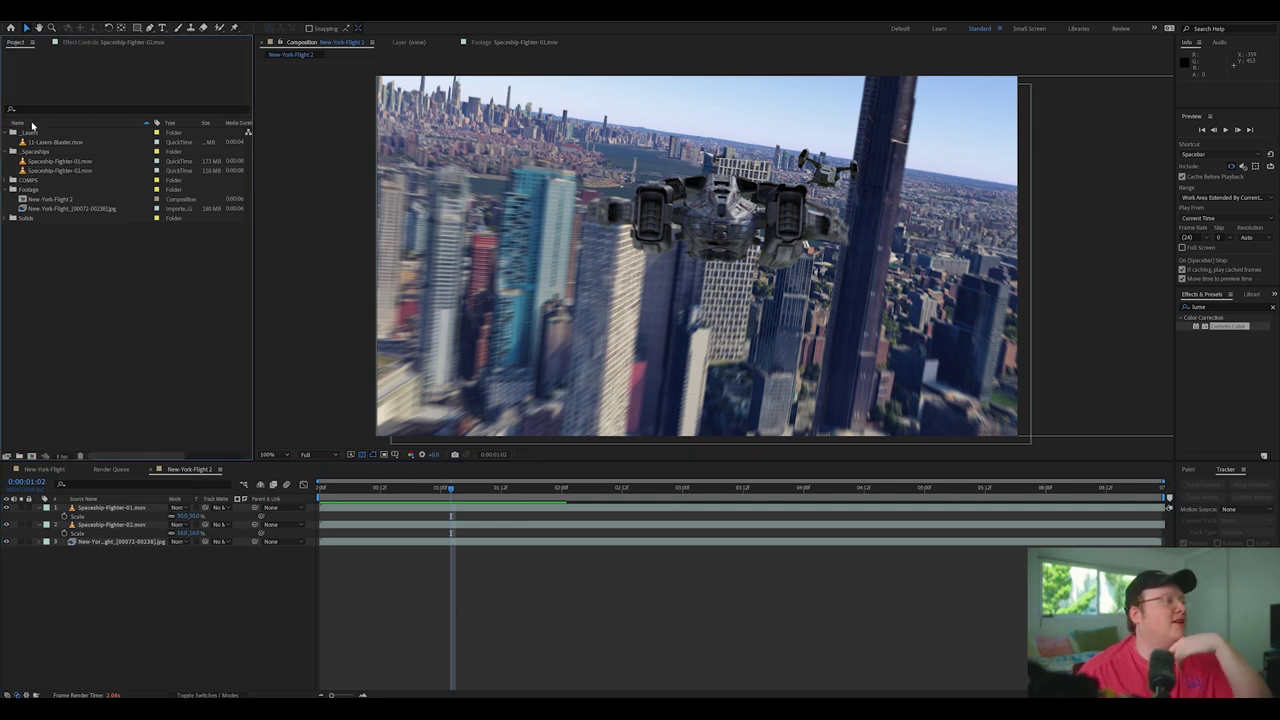
left_click_drag(50, 142, 171, 507)
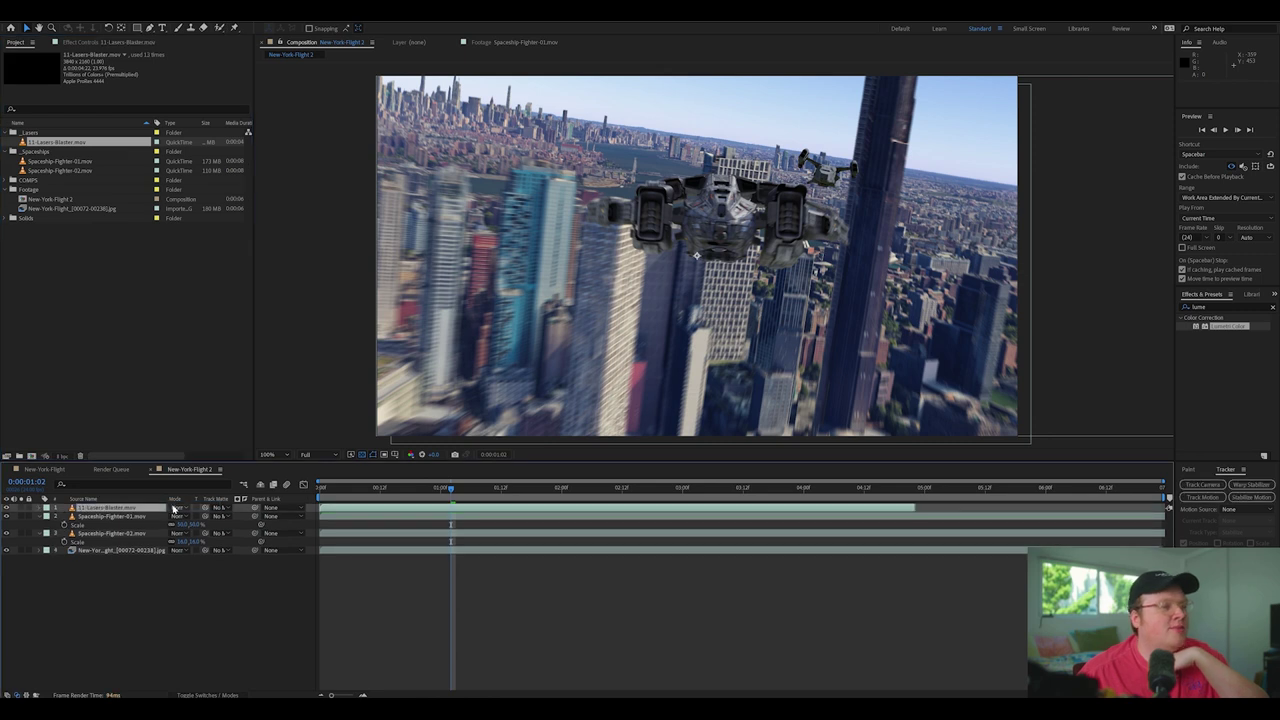
left_click_drag(378, 493, 306, 507)
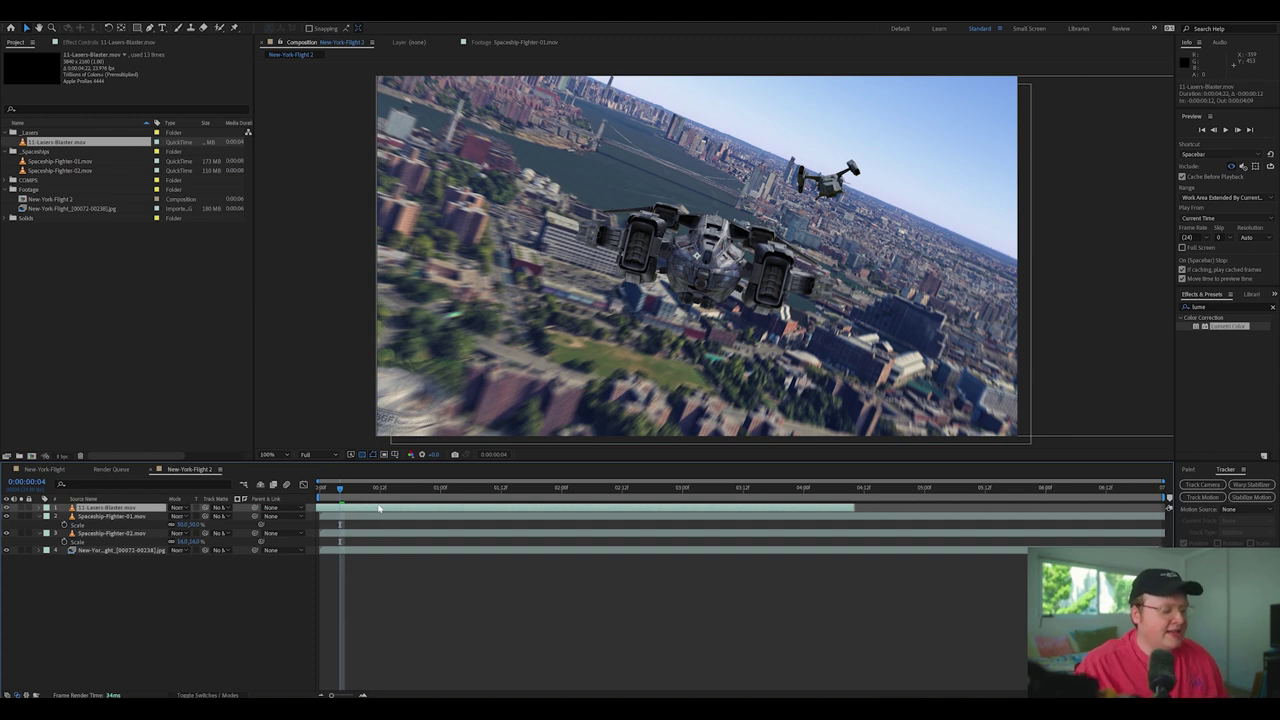
left_click_drag(340, 490, 385, 490)
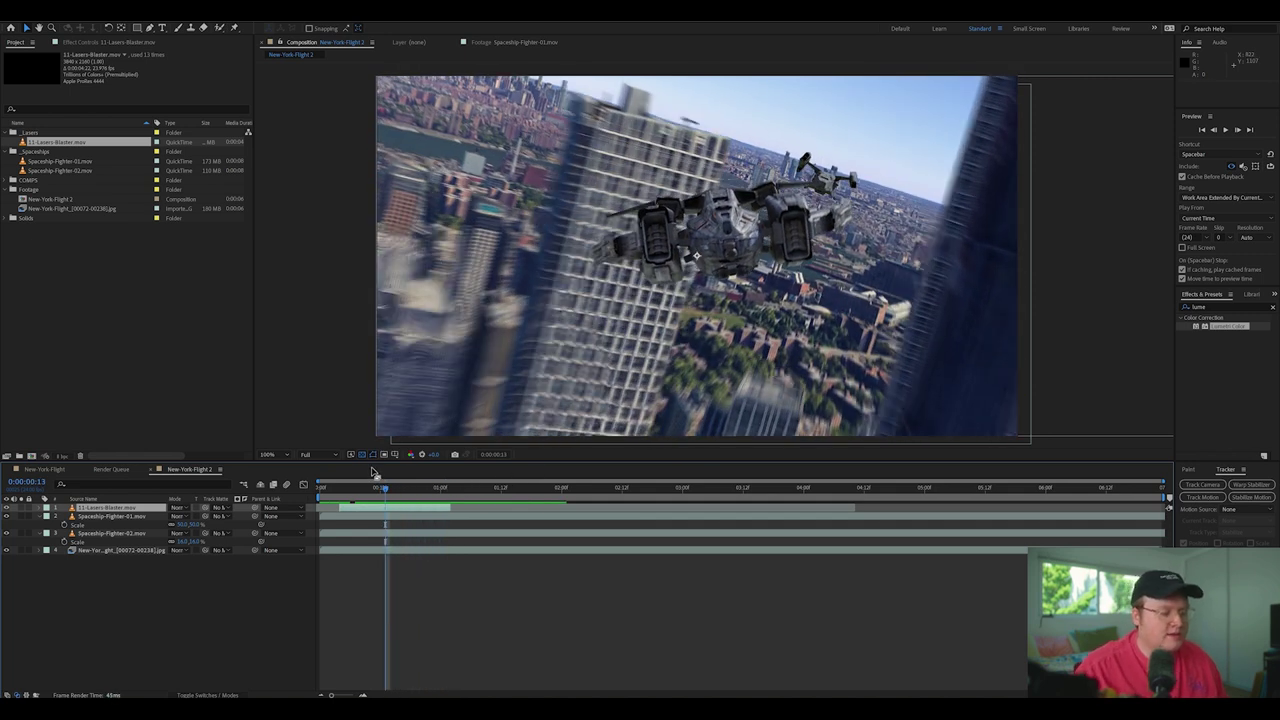
left_click_drag(368, 490, 350, 490)
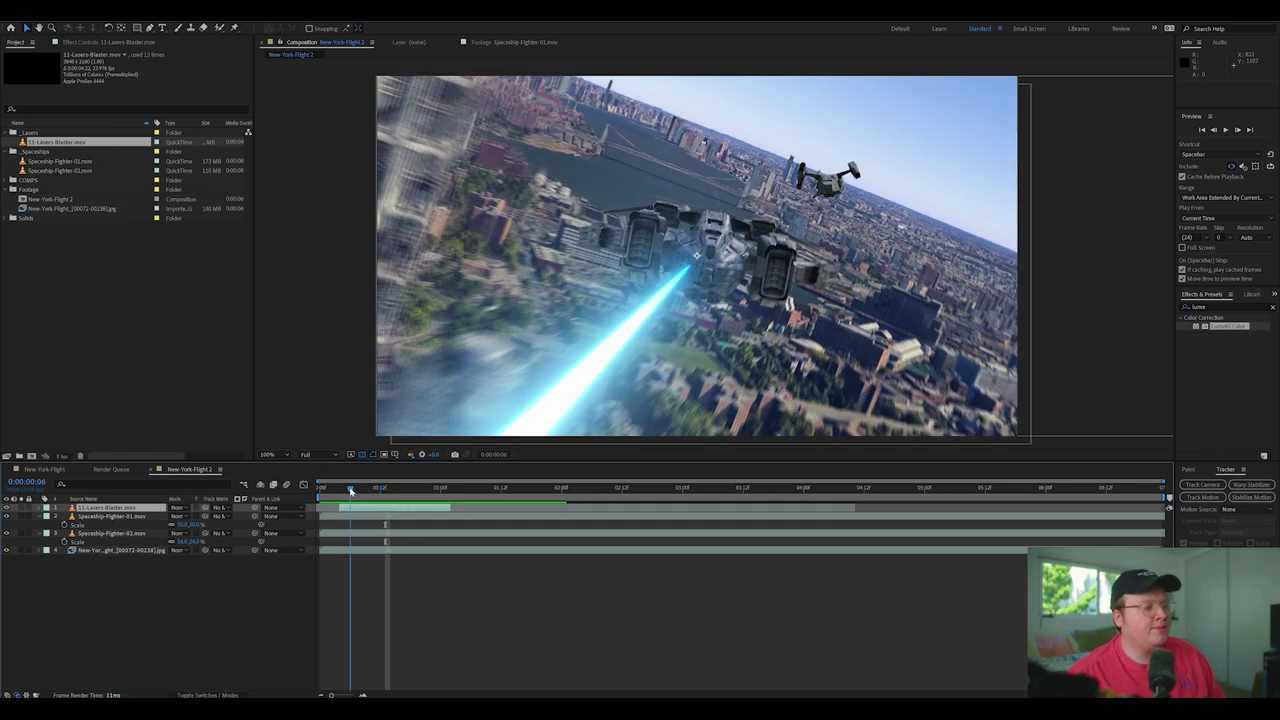
Scale the laser blast layer to 75%, align its origin with the small distant spaceship, and play back the shot.
left_click_drag(804, 237, 780, 248)
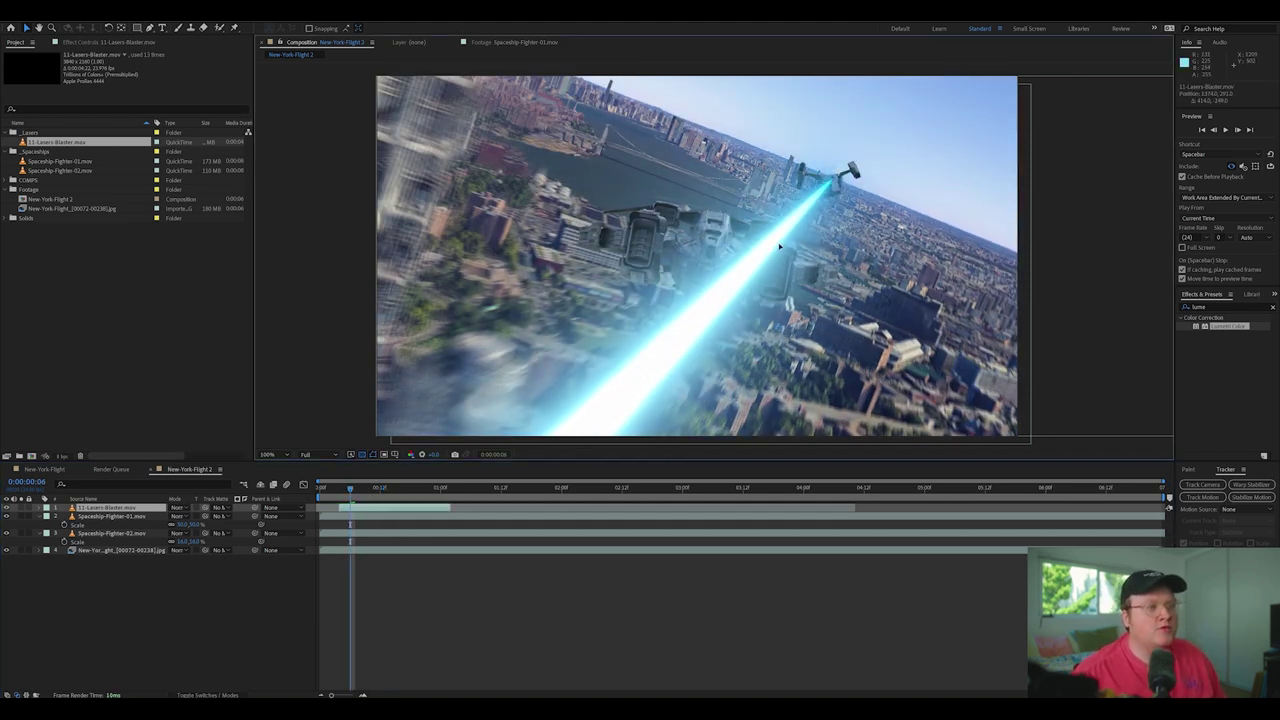
key("ctrl+shift+a")
key("s")
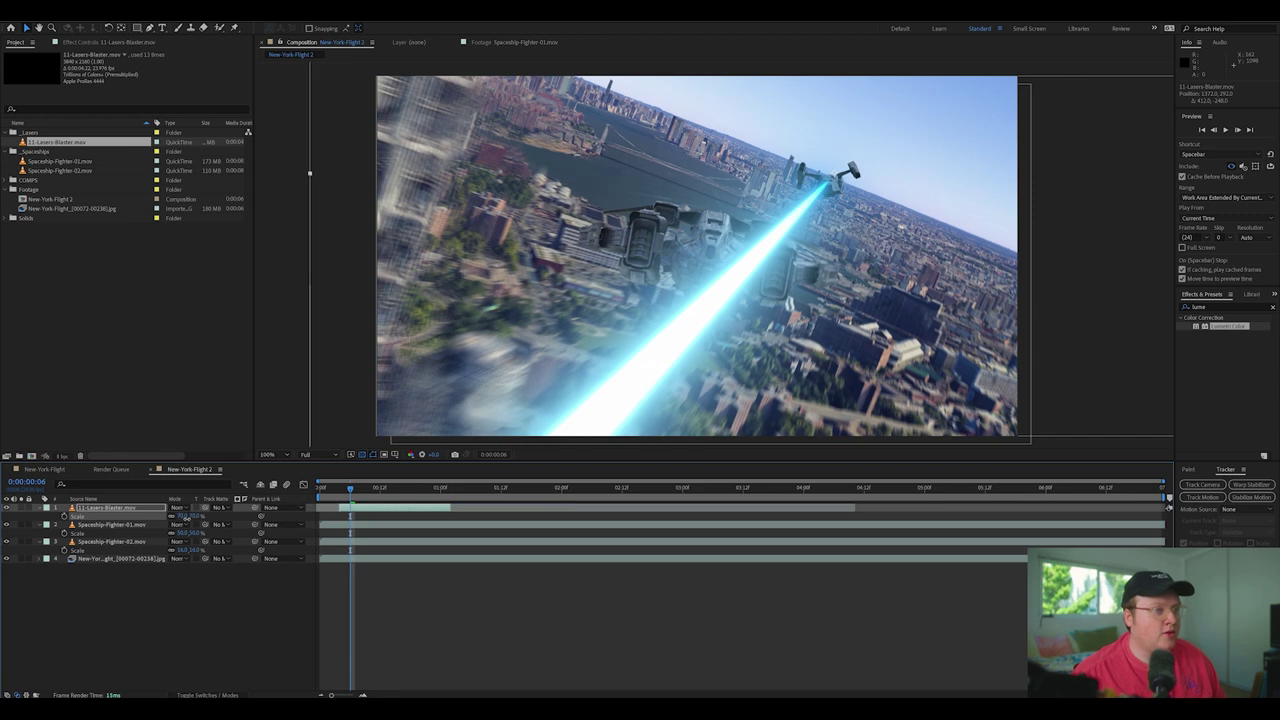
left_click_drag(190, 516, 190, 516)
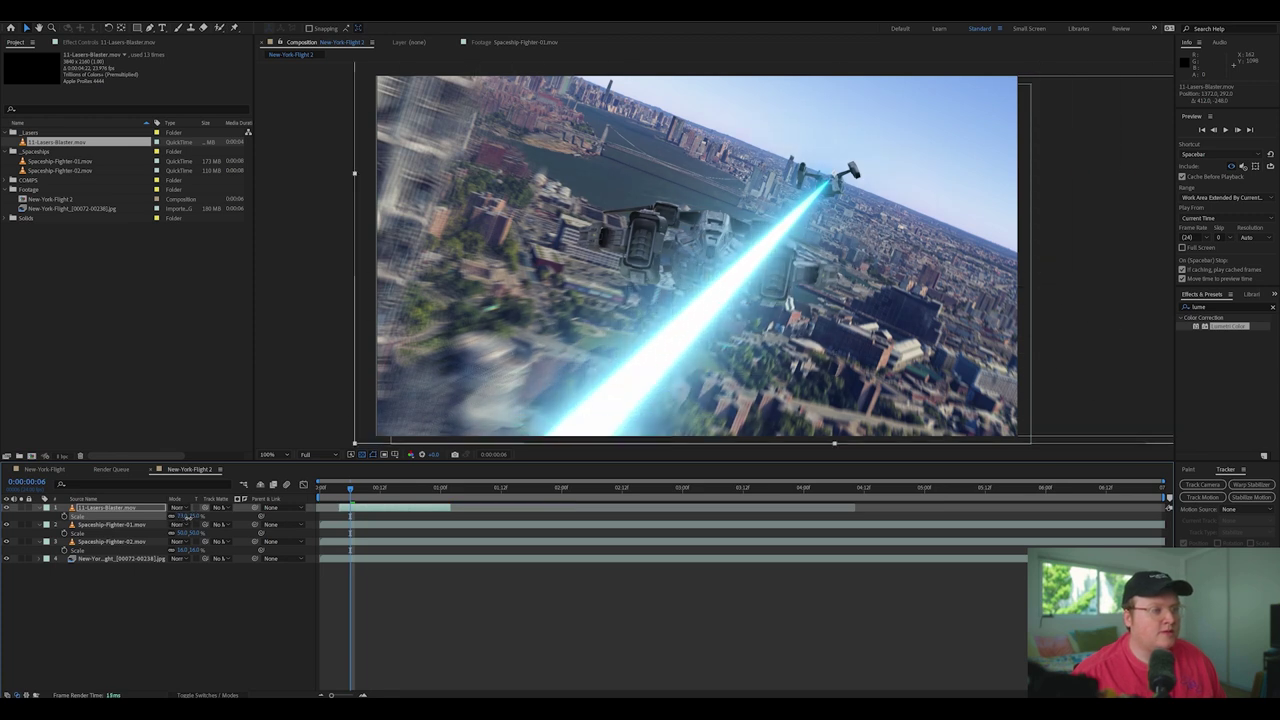
left_click_drag(660, 317, 653, 321)
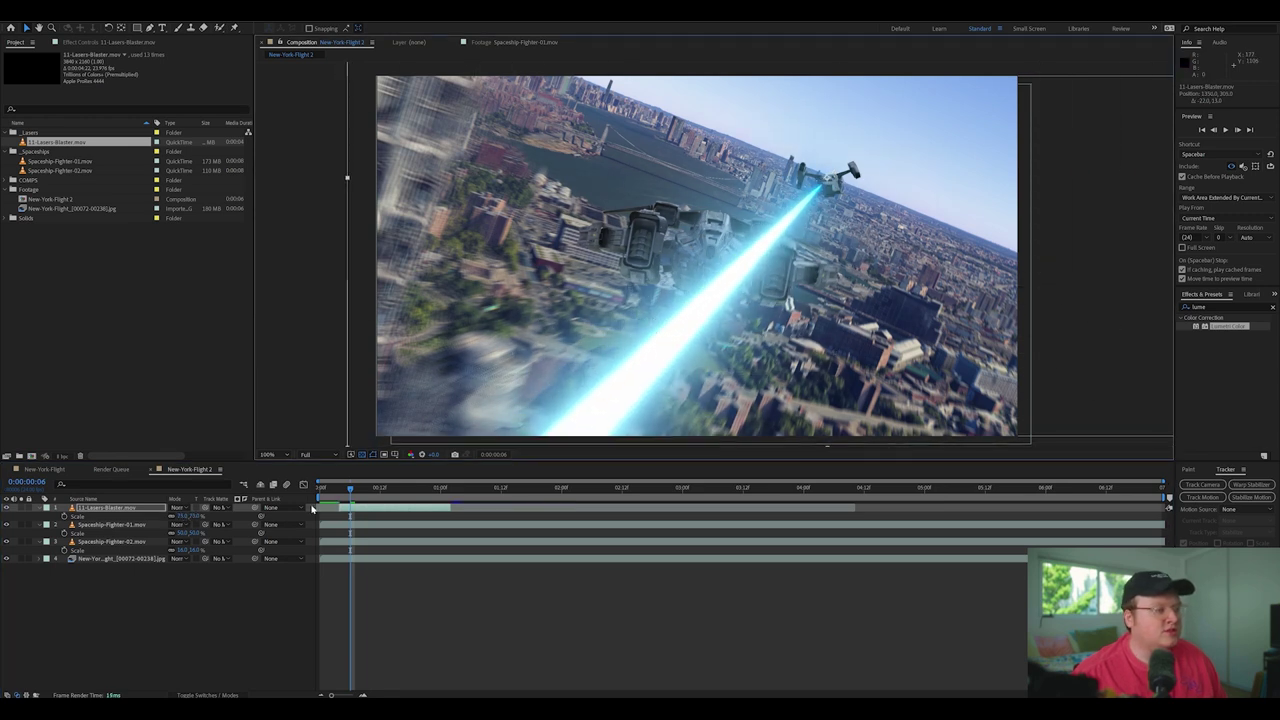
left_click_drag(360, 490, 410, 485)
key("space")
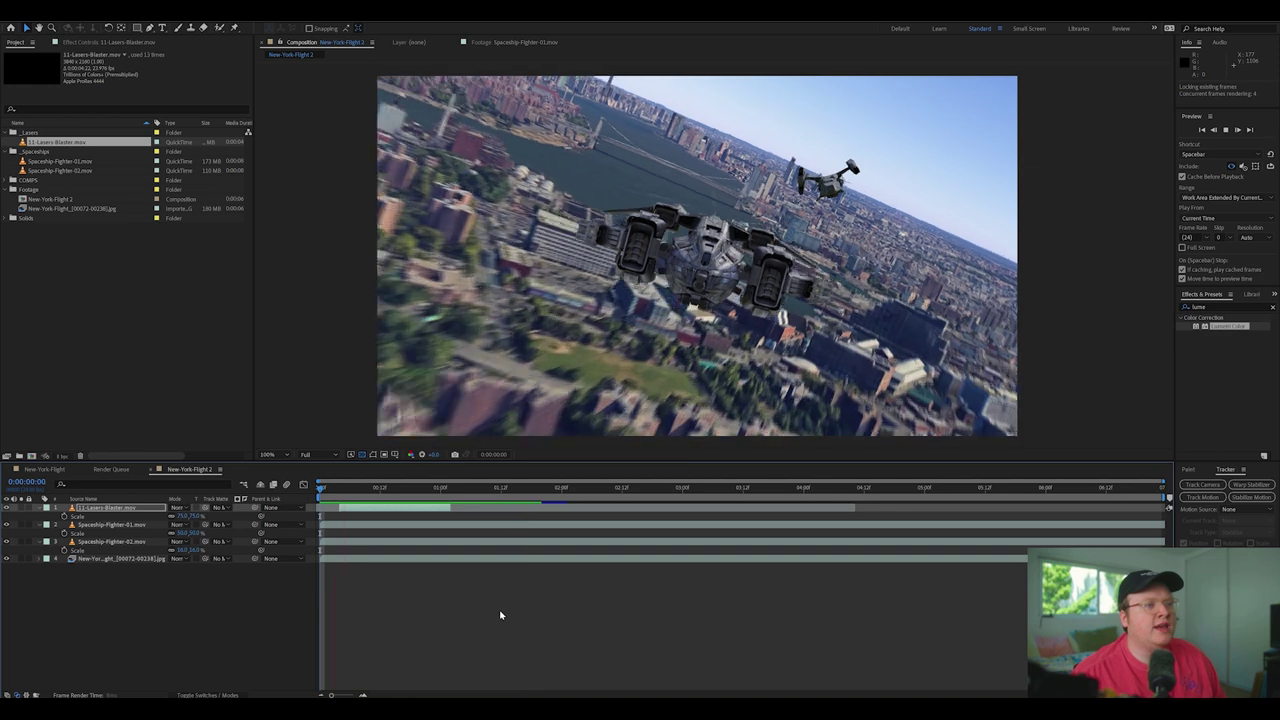
Duplicate the laser blast layer and shift the copy so its visible blast runs from about 1:08 to 2:05.
left_click(399, 512)
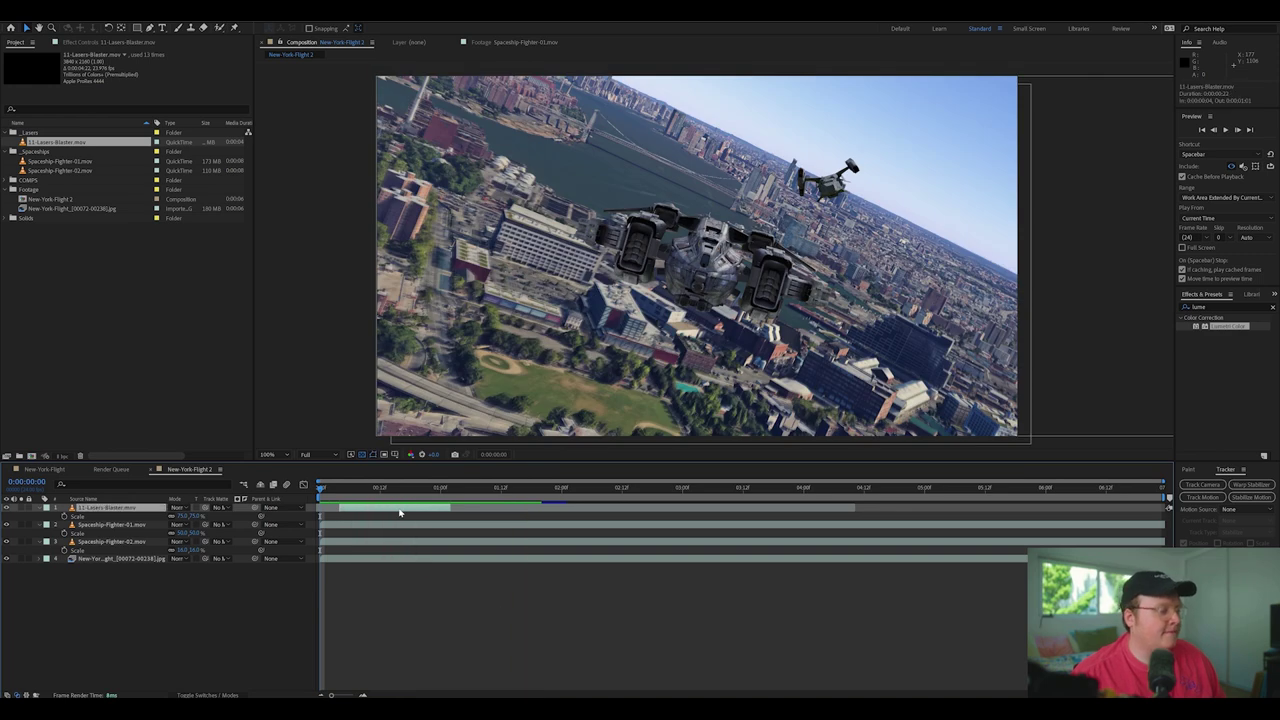
key("ctrl+d")
left_click(411, 489)
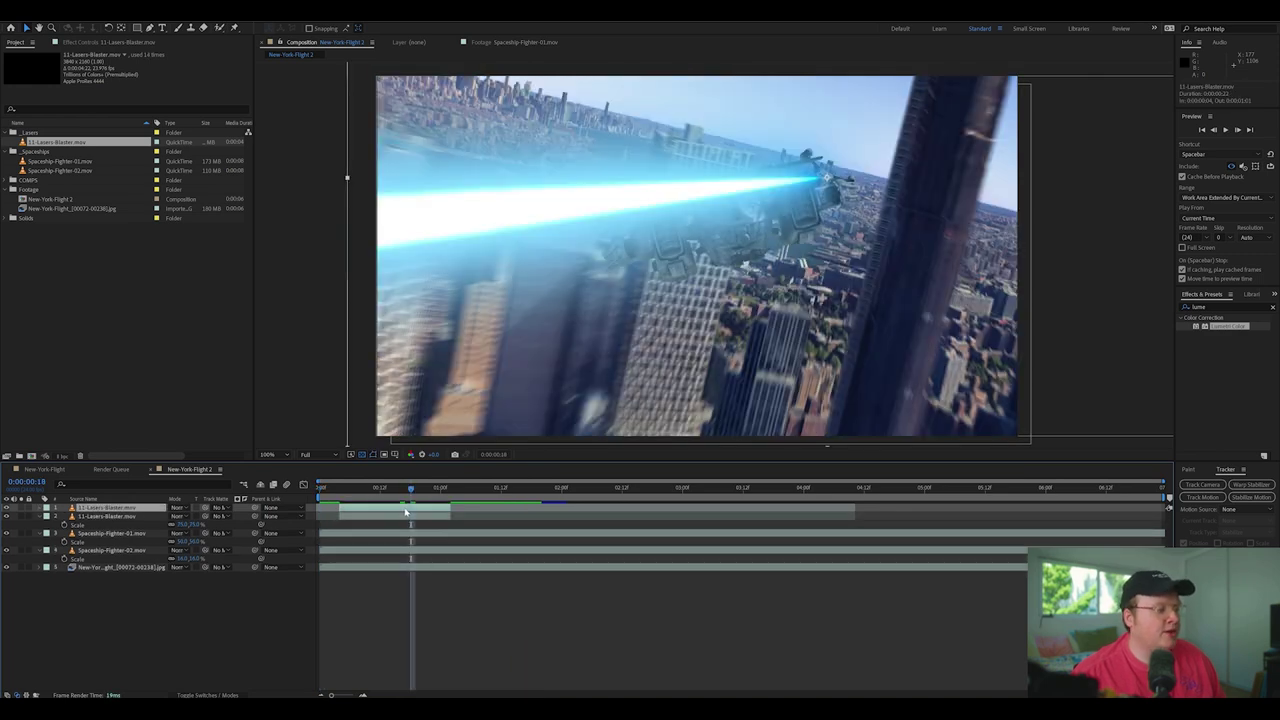
left_click_drag(408, 509, 553, 489)
left_click(506, 489)
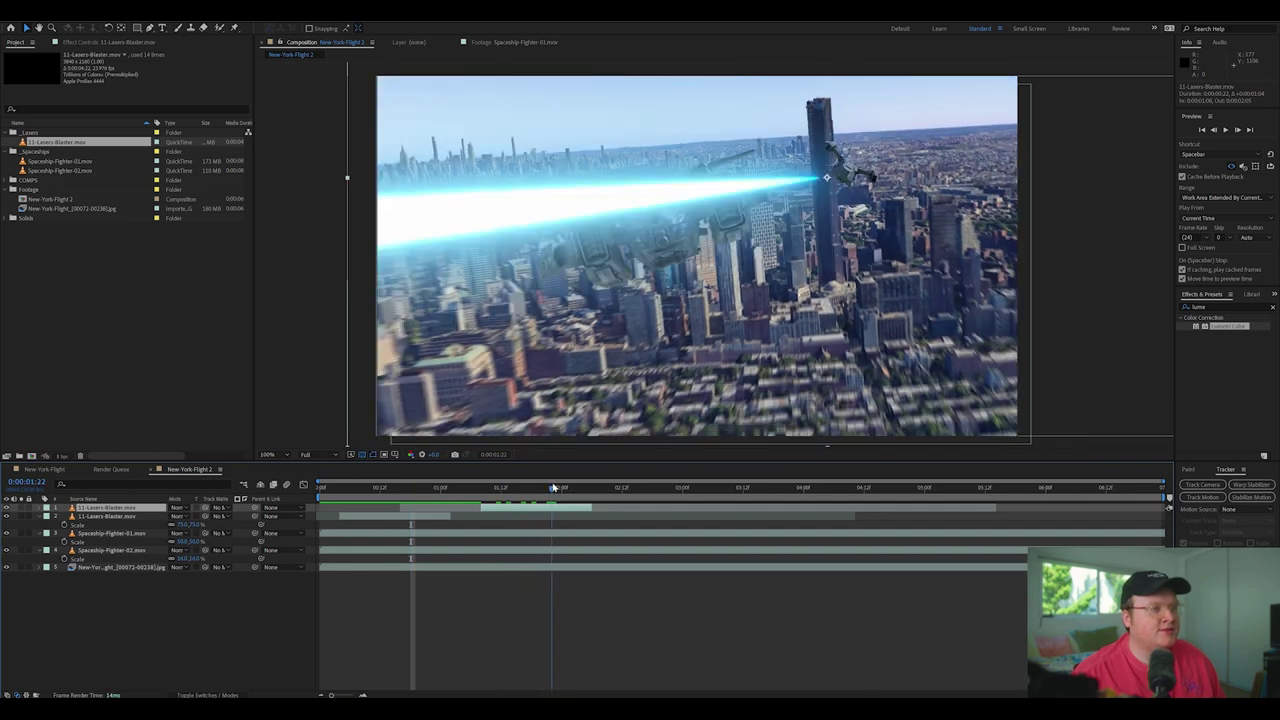
Align the duplicated blast with the distant spaceship at about X 1434, Y 275, and review its position keyframes in playback.
left_click_drag(728, 171, 733, 165)
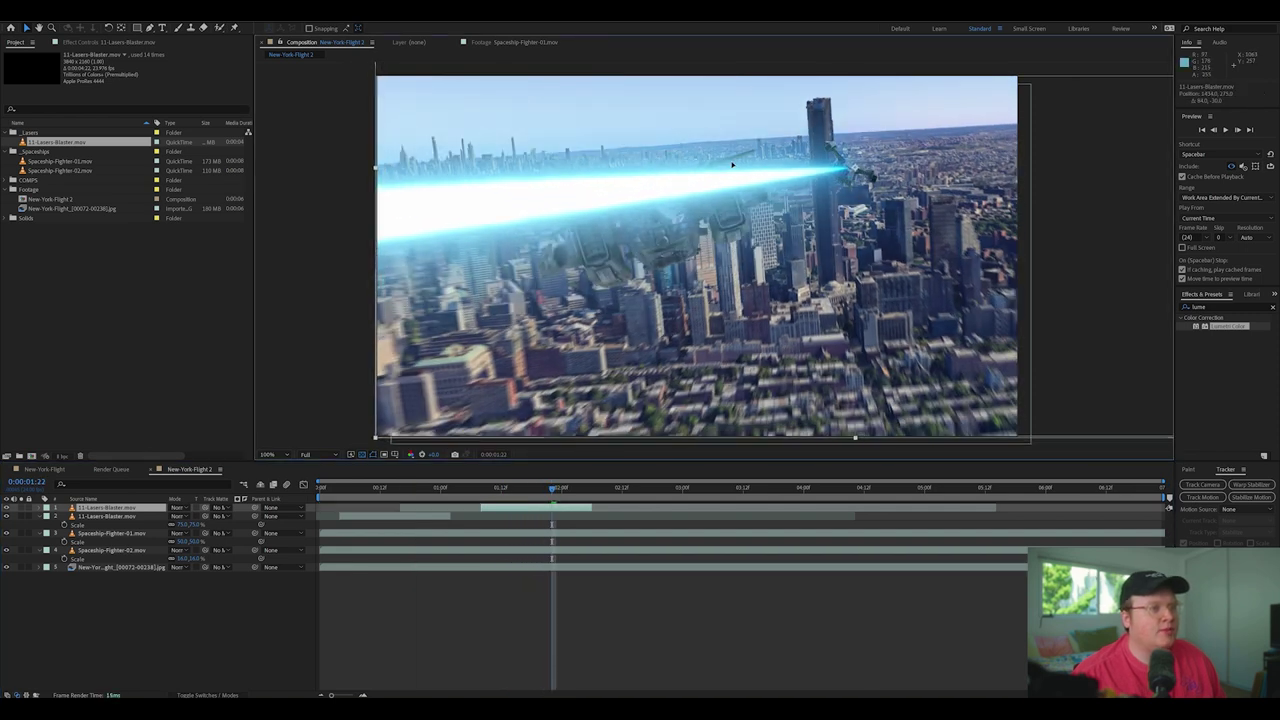
key("Return")
left_click_drag(551, 489, 226, 461)
key("space")
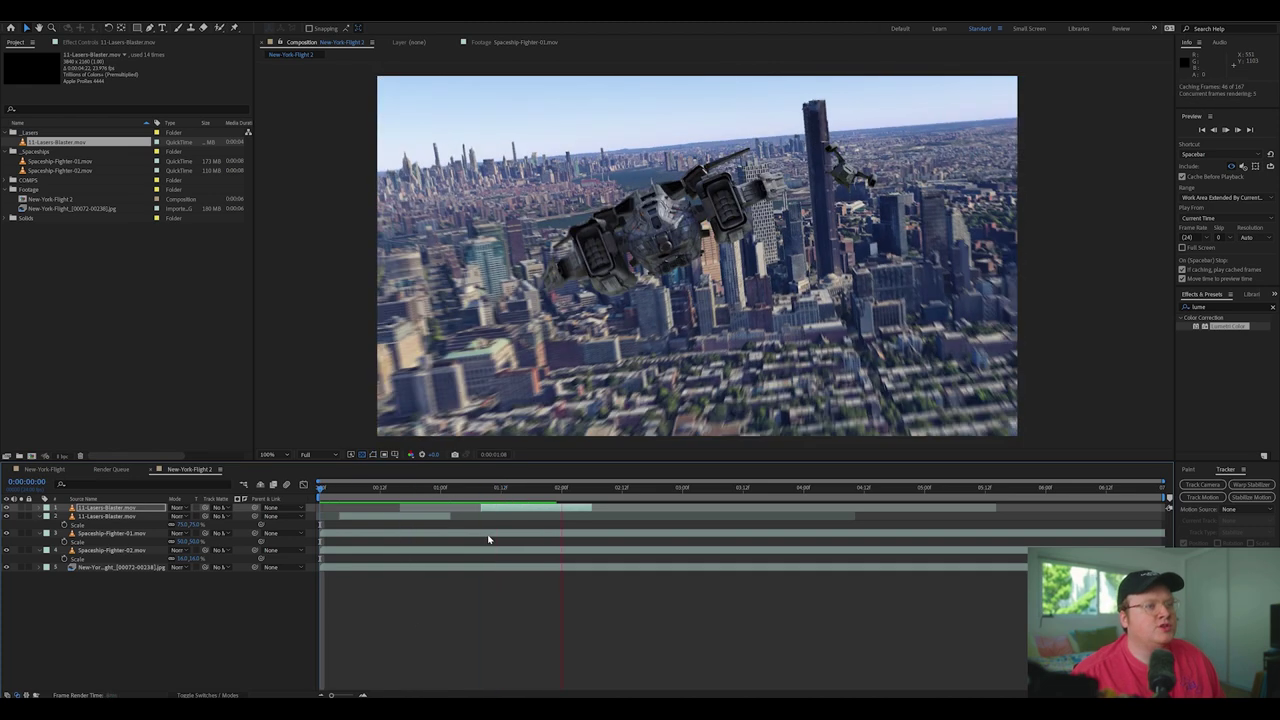
key("p")
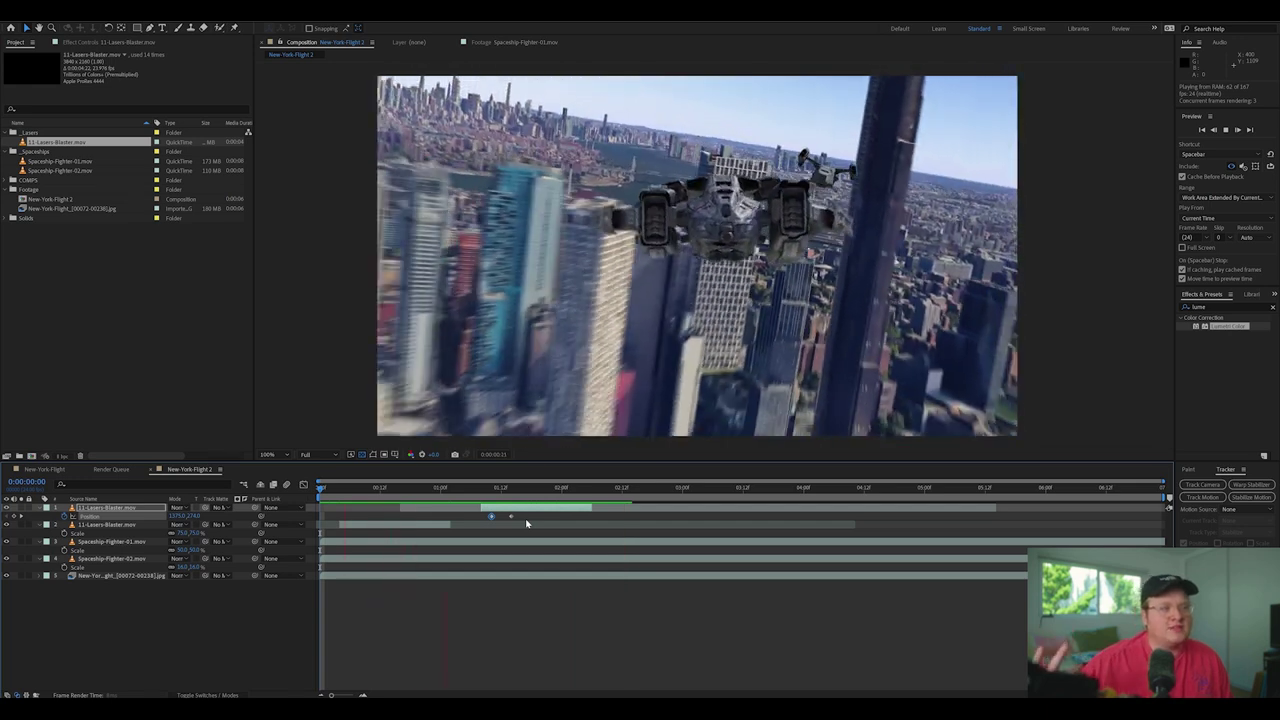
key("space")
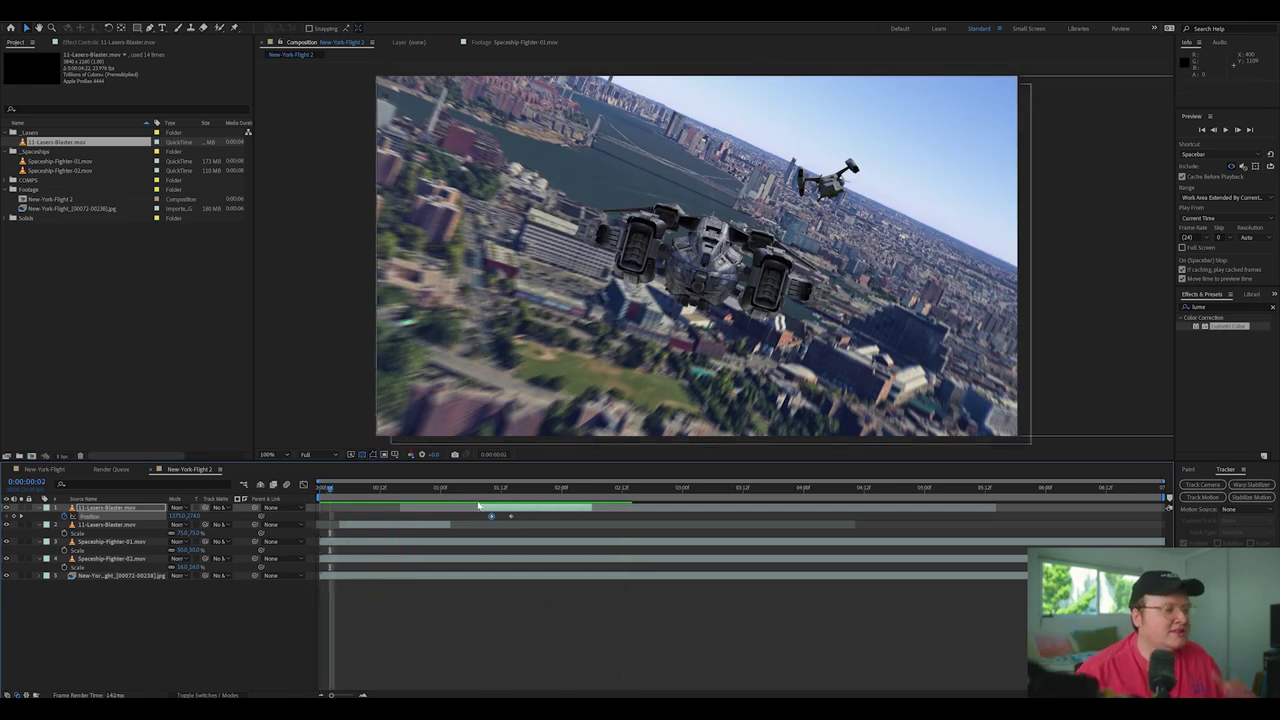
left_click_drag(433, 495, 537, 487)
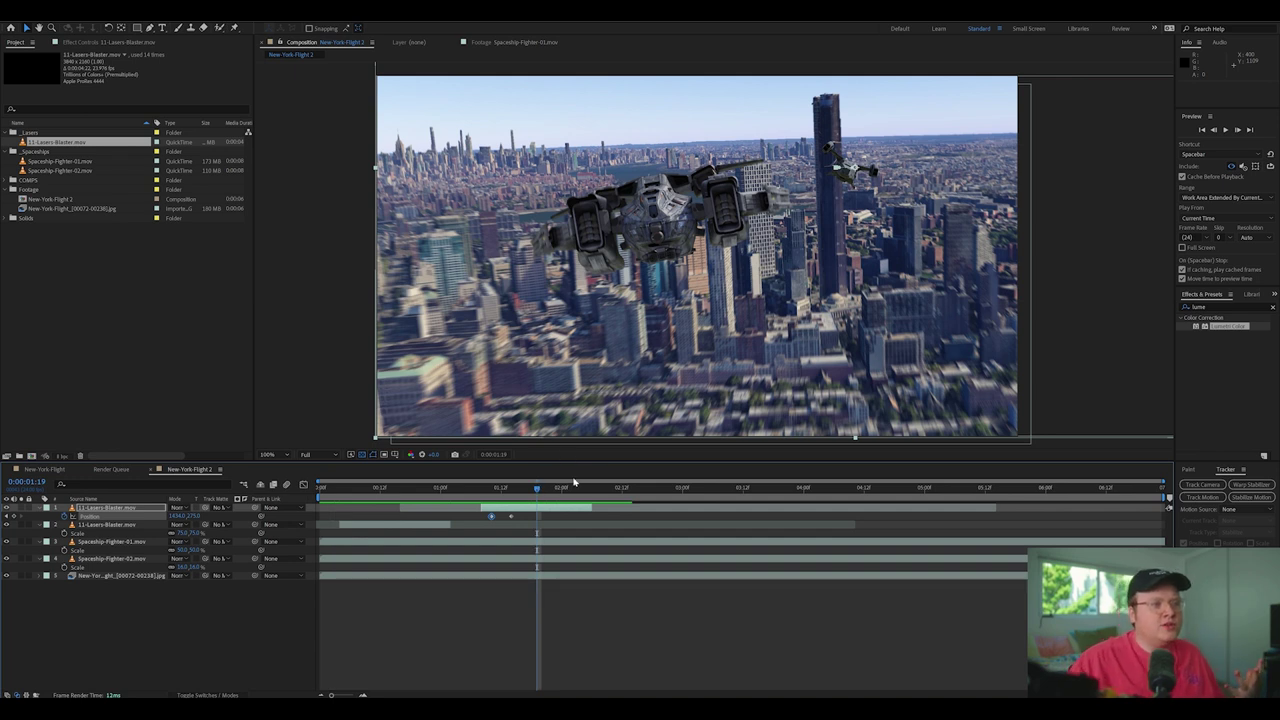
Play back the shot with both laser blasts and set the current time to 0:00:02:01.
key("space")
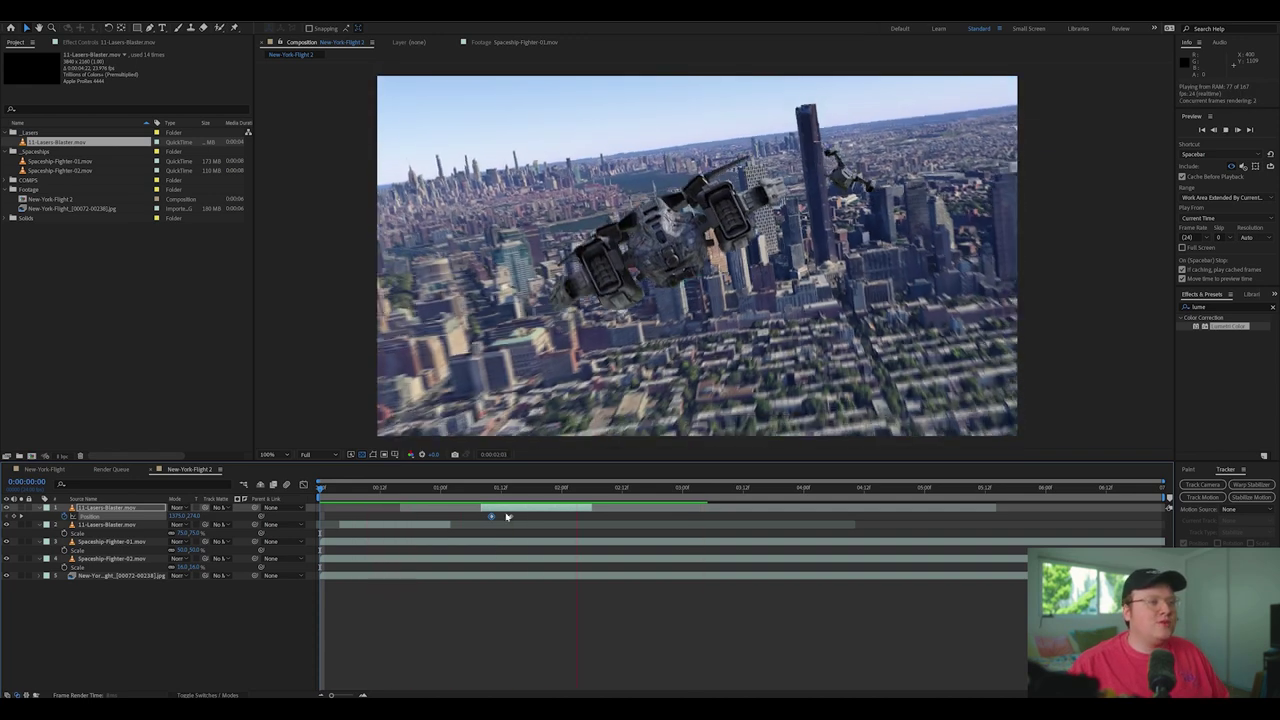
key("space")
left_click(568, 487)
Create a black, composition-sized solid as the top layer, above the laser blasts.
left_click(274, 633)
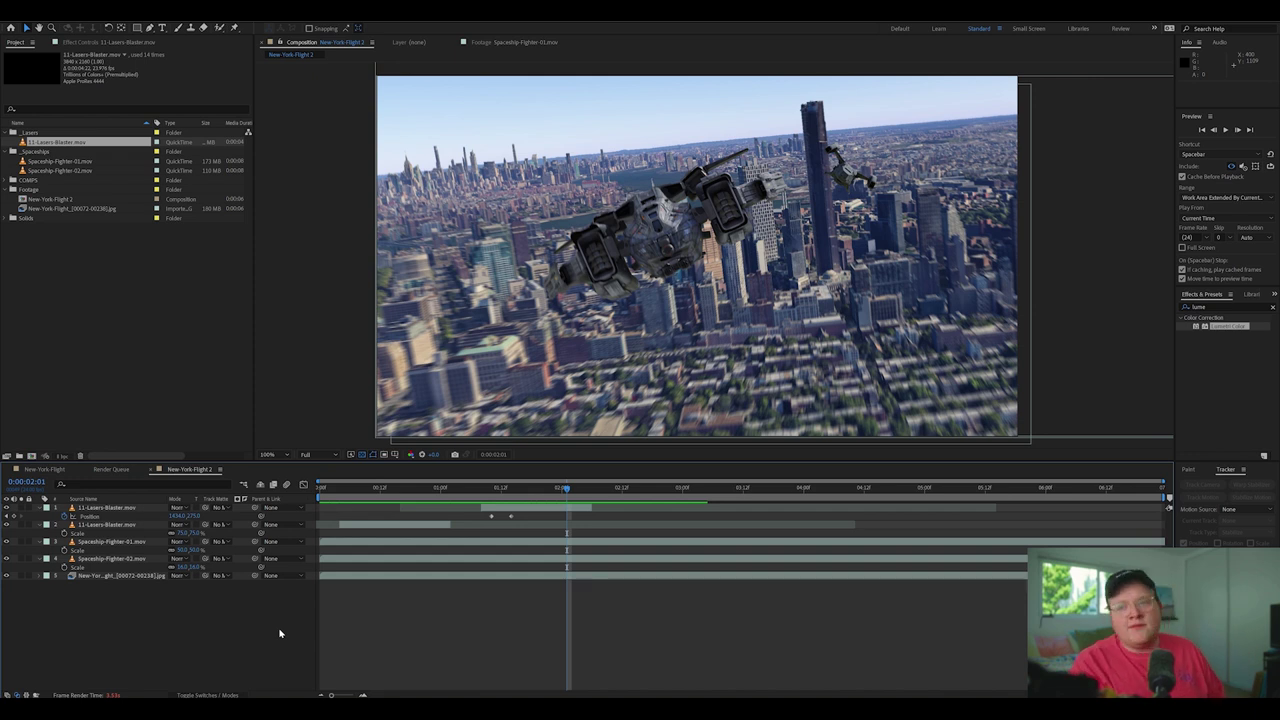
key("ctrl+y")
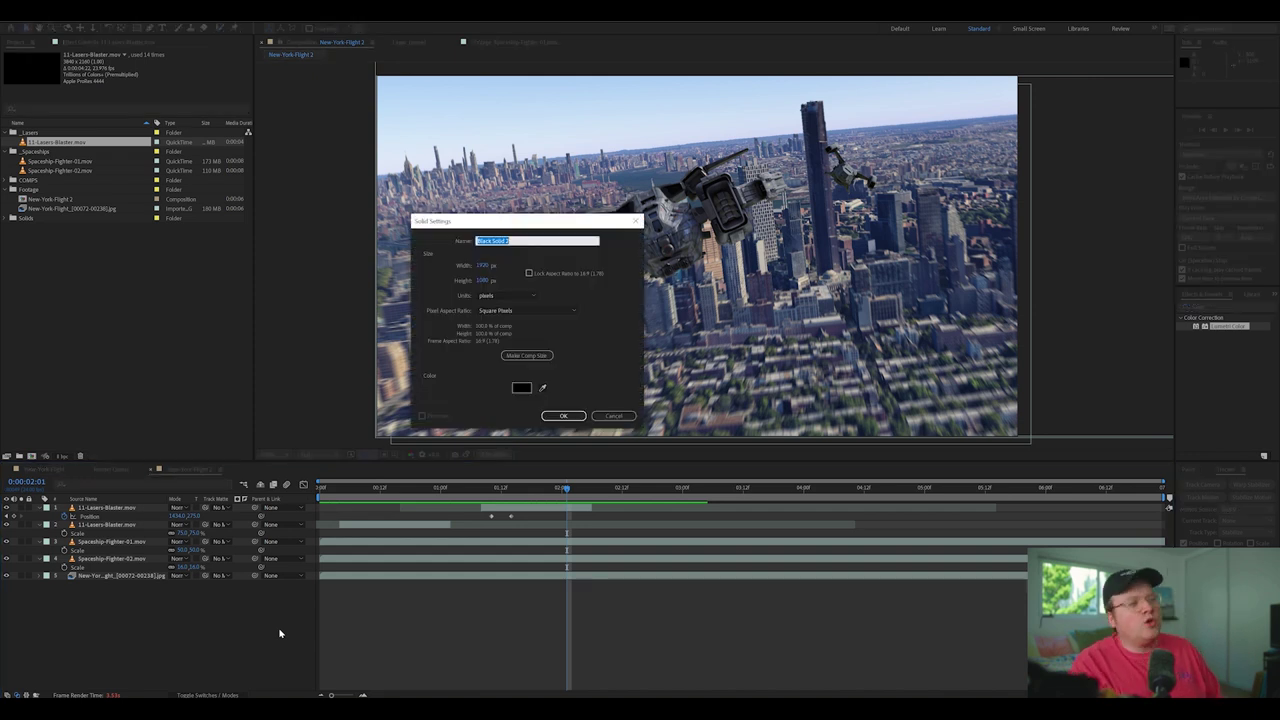
left_click(521, 388)
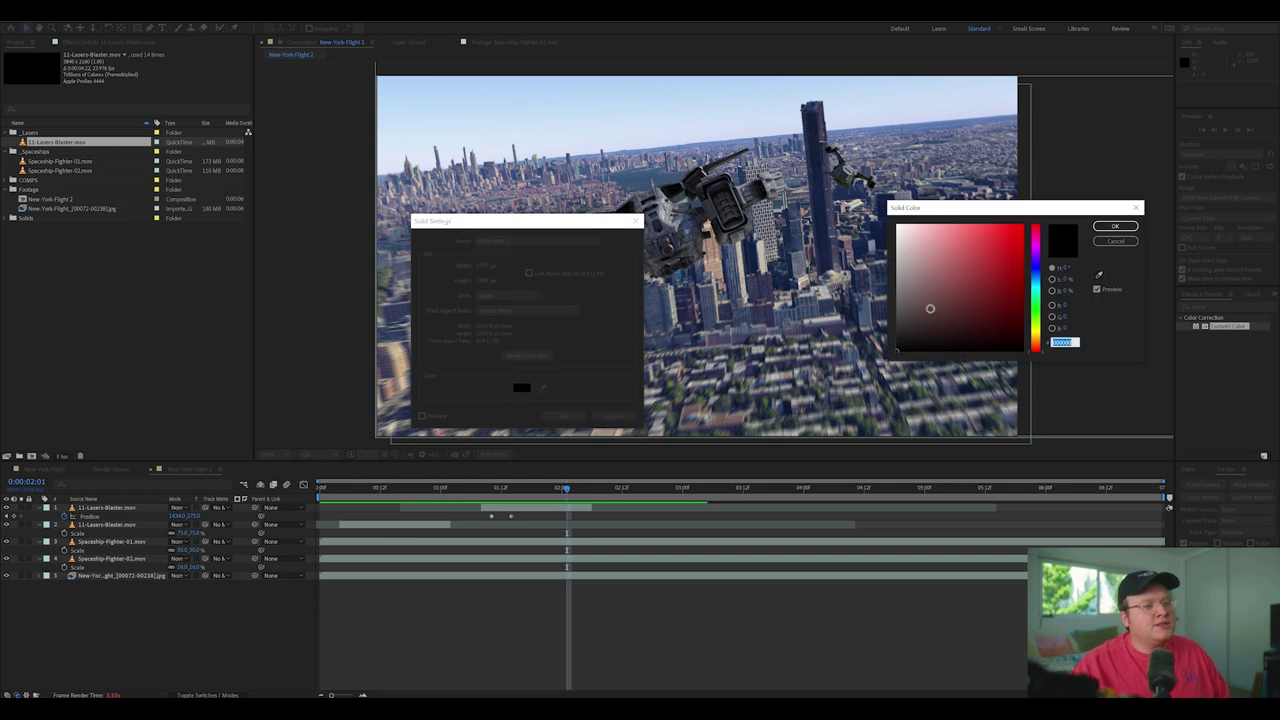
left_click(1112, 227)
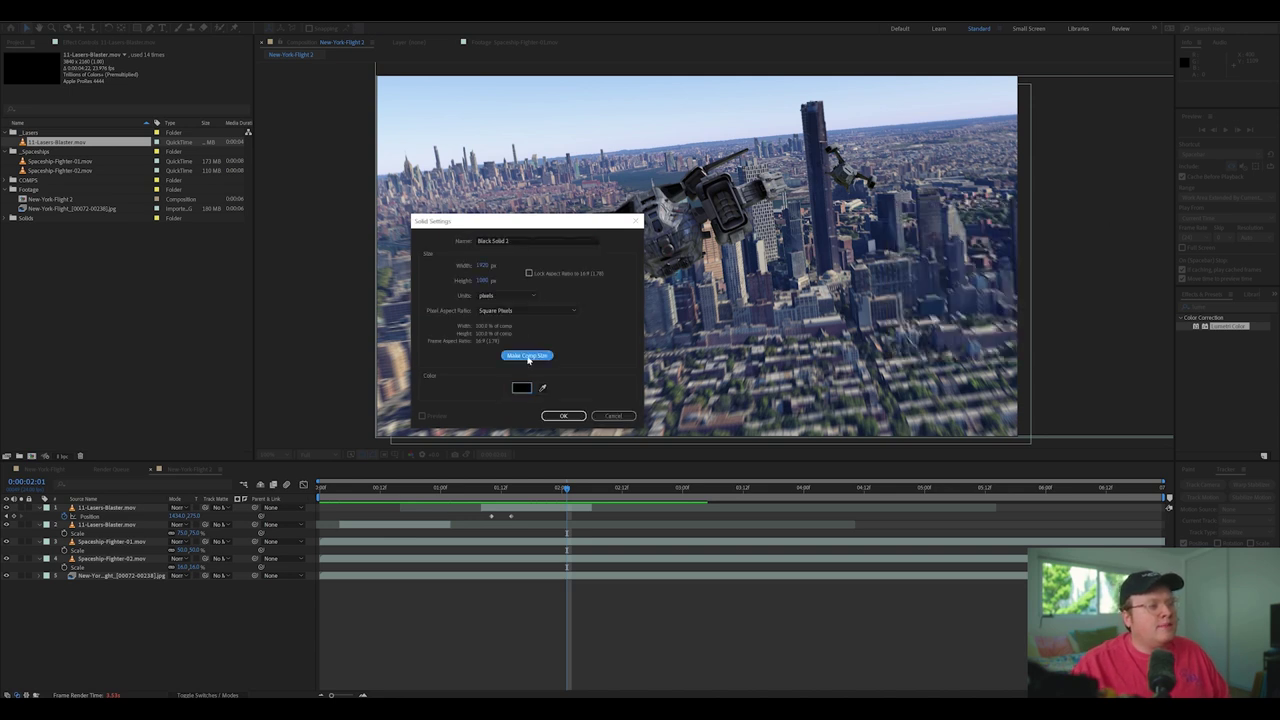
left_click(563, 415)
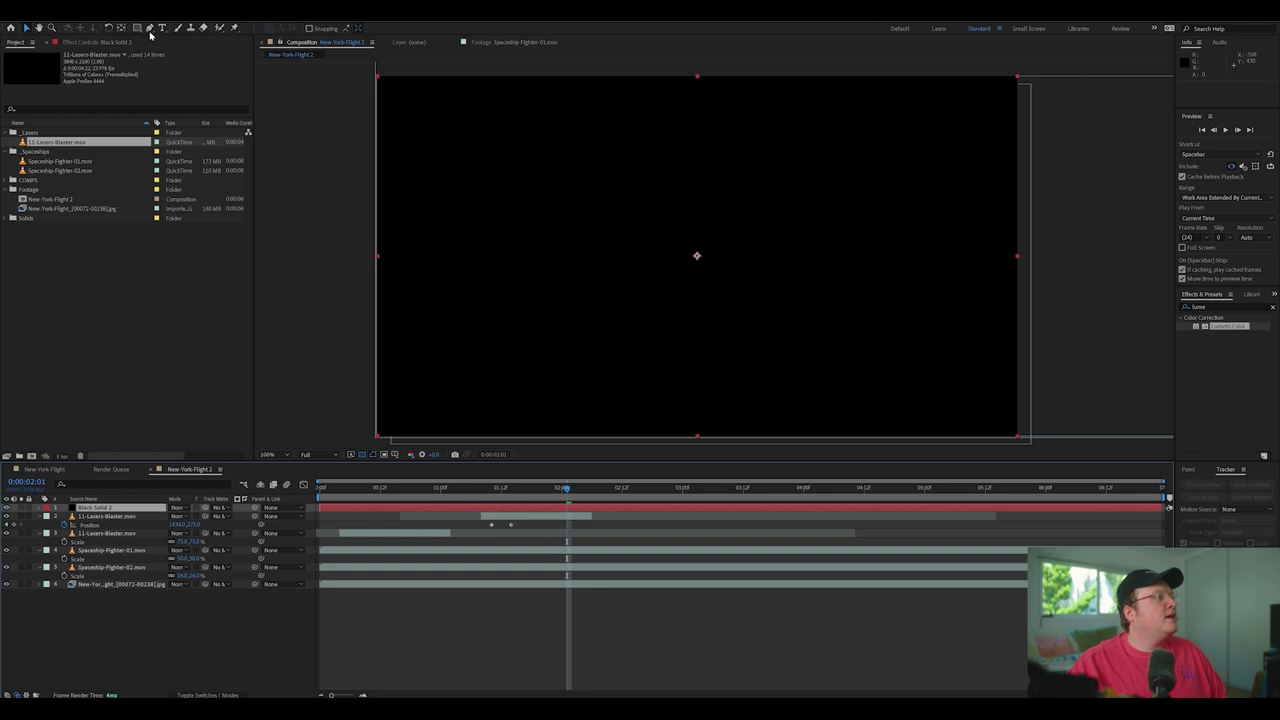
Add an elliptical mask filling the black solid and set its mode to Subtract, darkening only the frame's corners.
left_click_drag(138, 30, 181, 50)
double_click(136, 29)
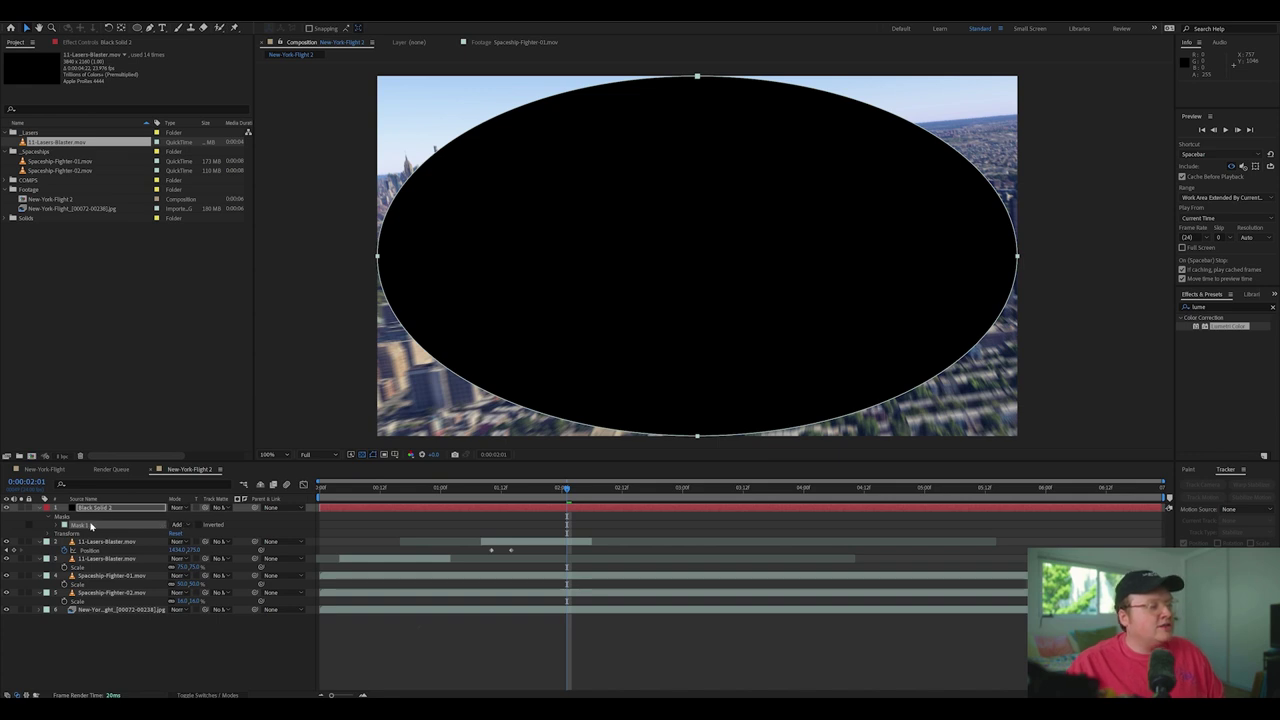
left_click(185, 527)
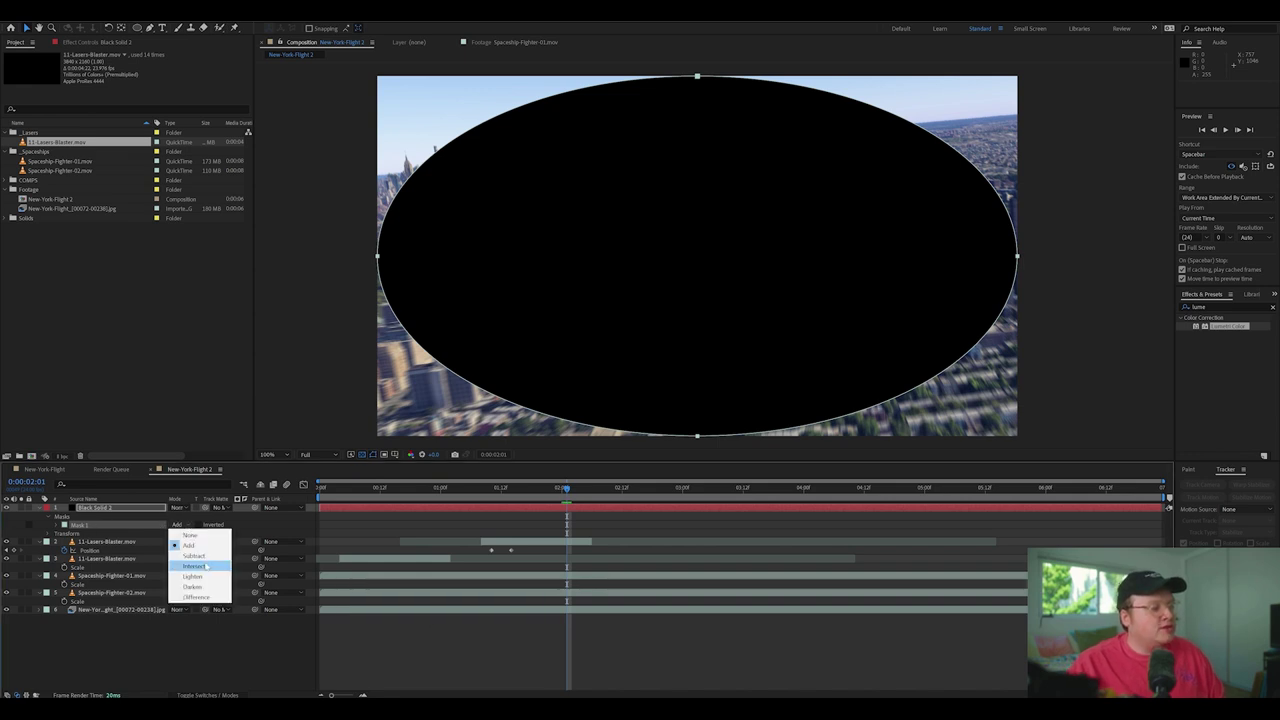
left_click(198, 561)
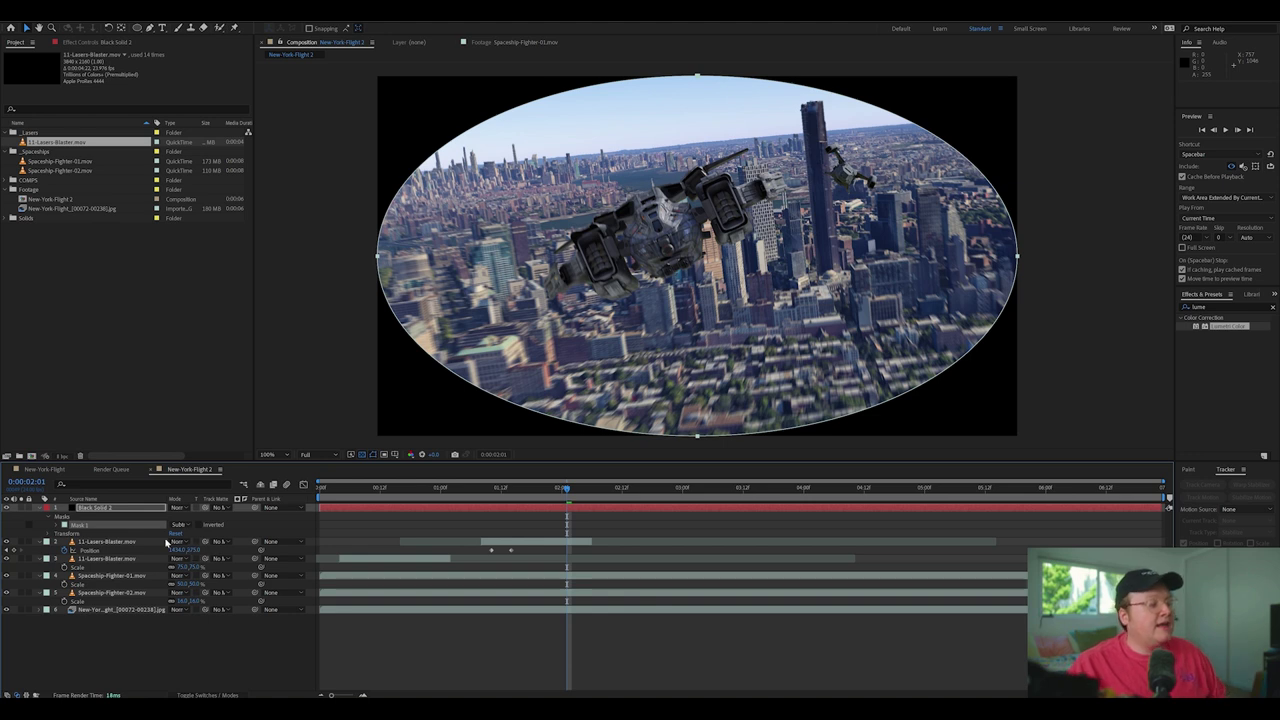
Feather the solid's elliptical mask heavily and lower the layer's opacity to make a soft, subtle vignette.
key("f")
left_click_drag(188, 525, 548, 513)
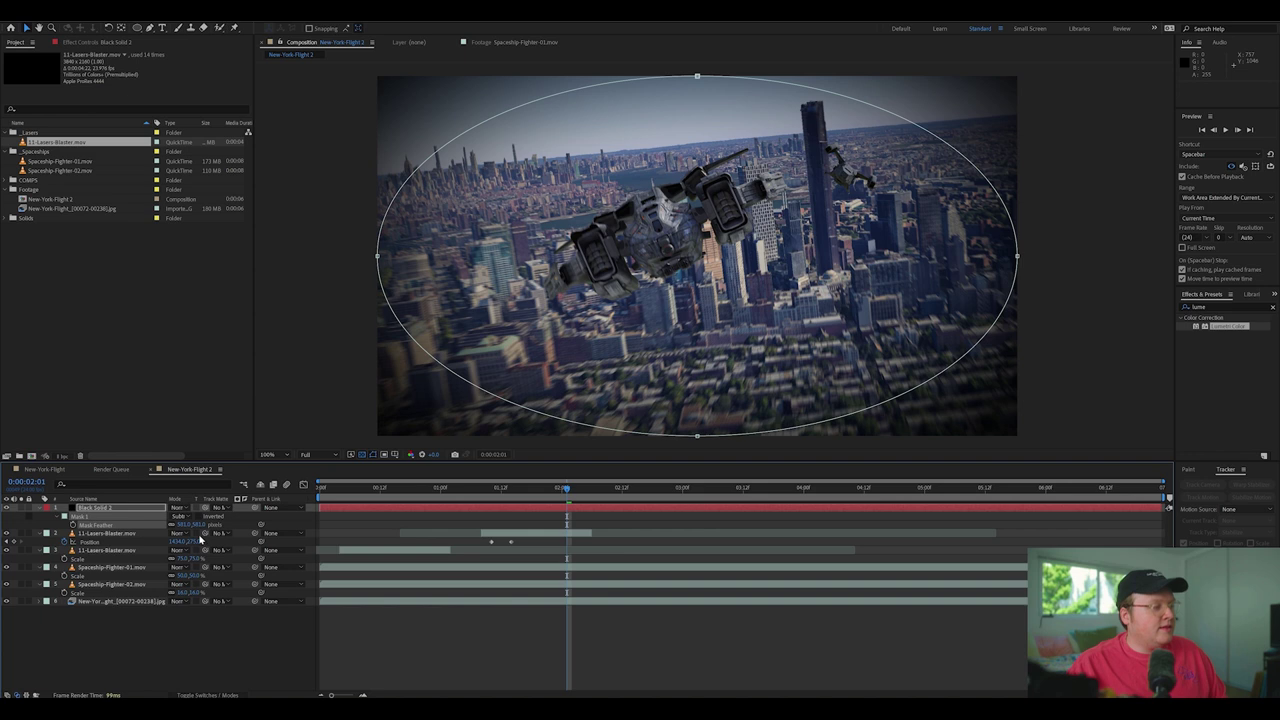
key("t")
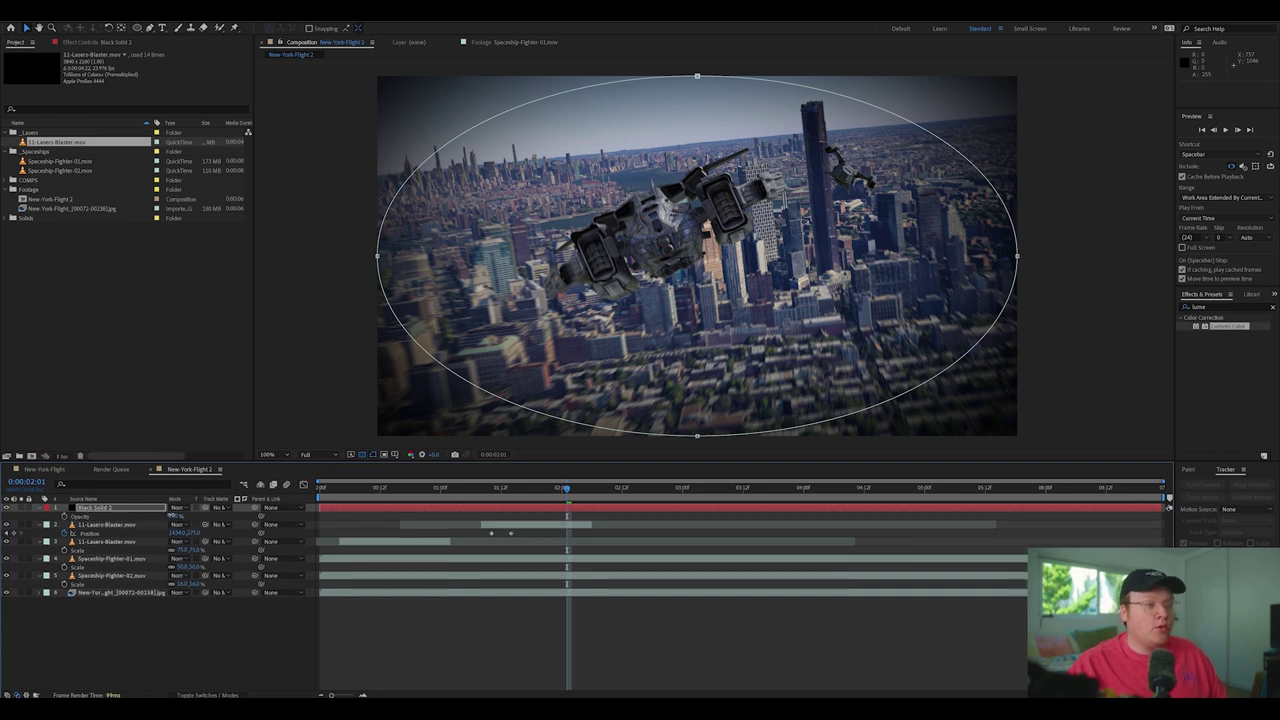
left_click_drag(172, 515, 127, 513)
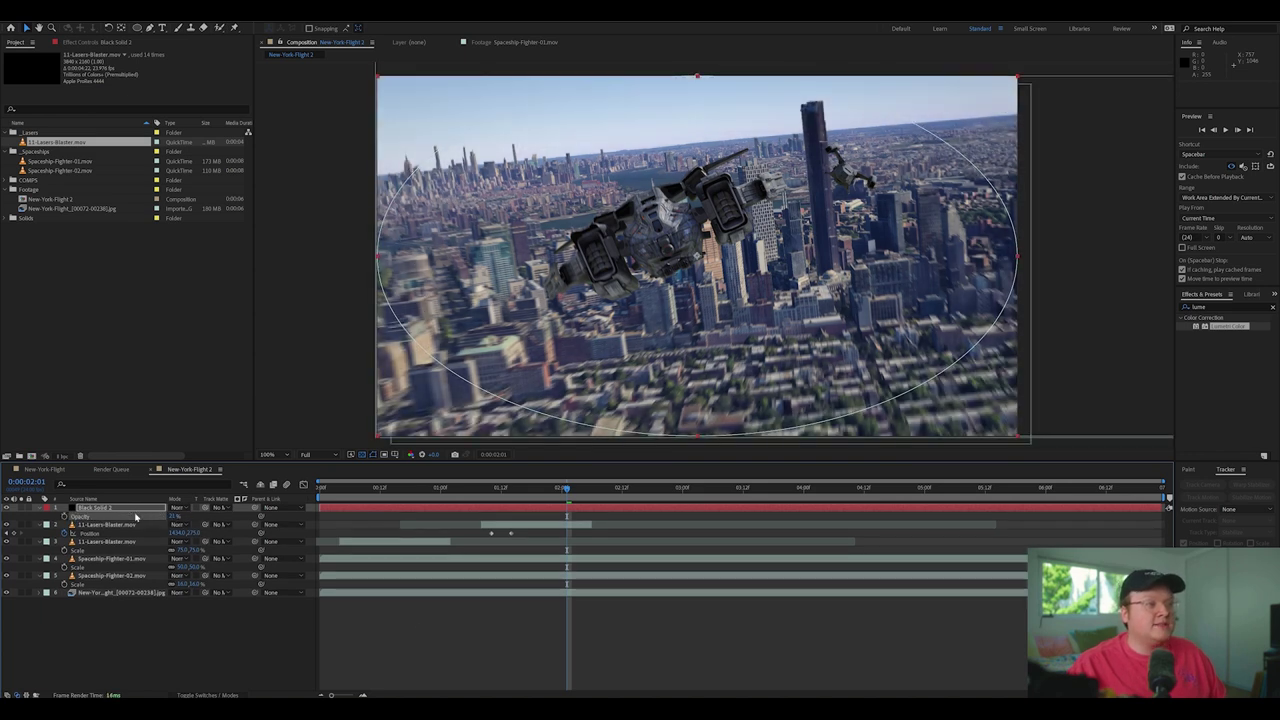
Scrub through the shot and play it back to check the vignette.
left_click_drag(566, 490, 630, 509)
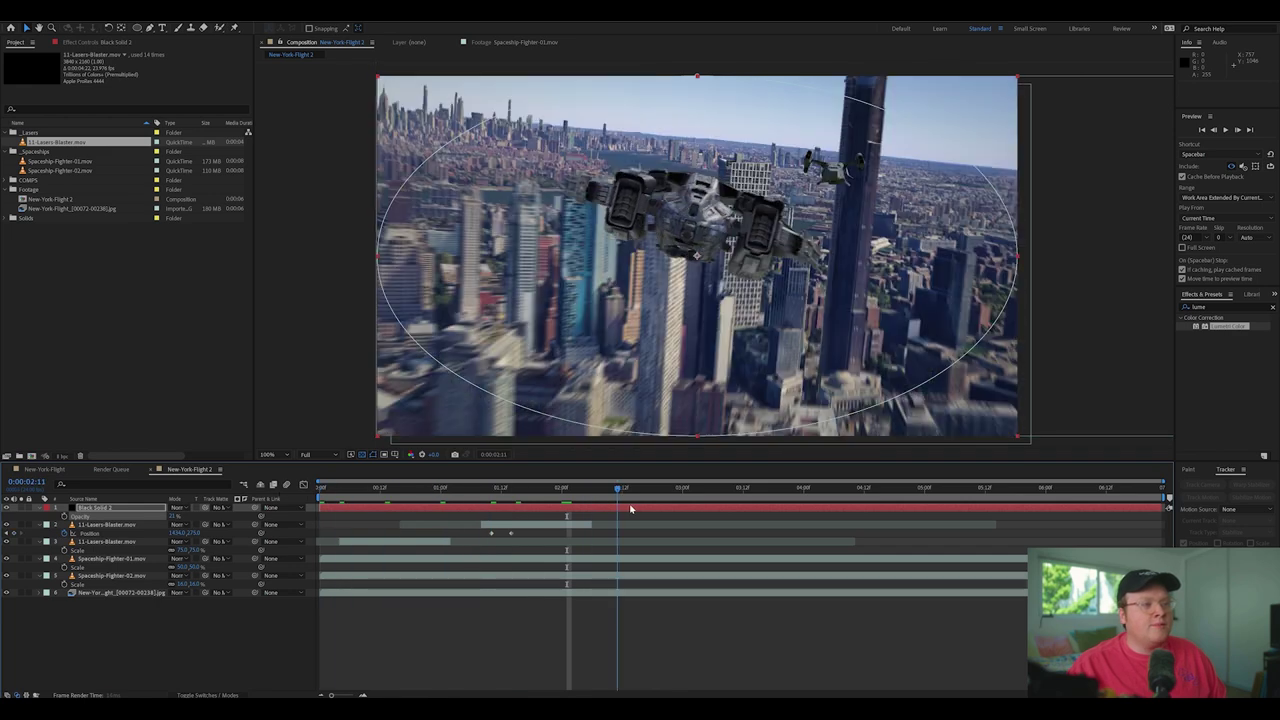
key("space")
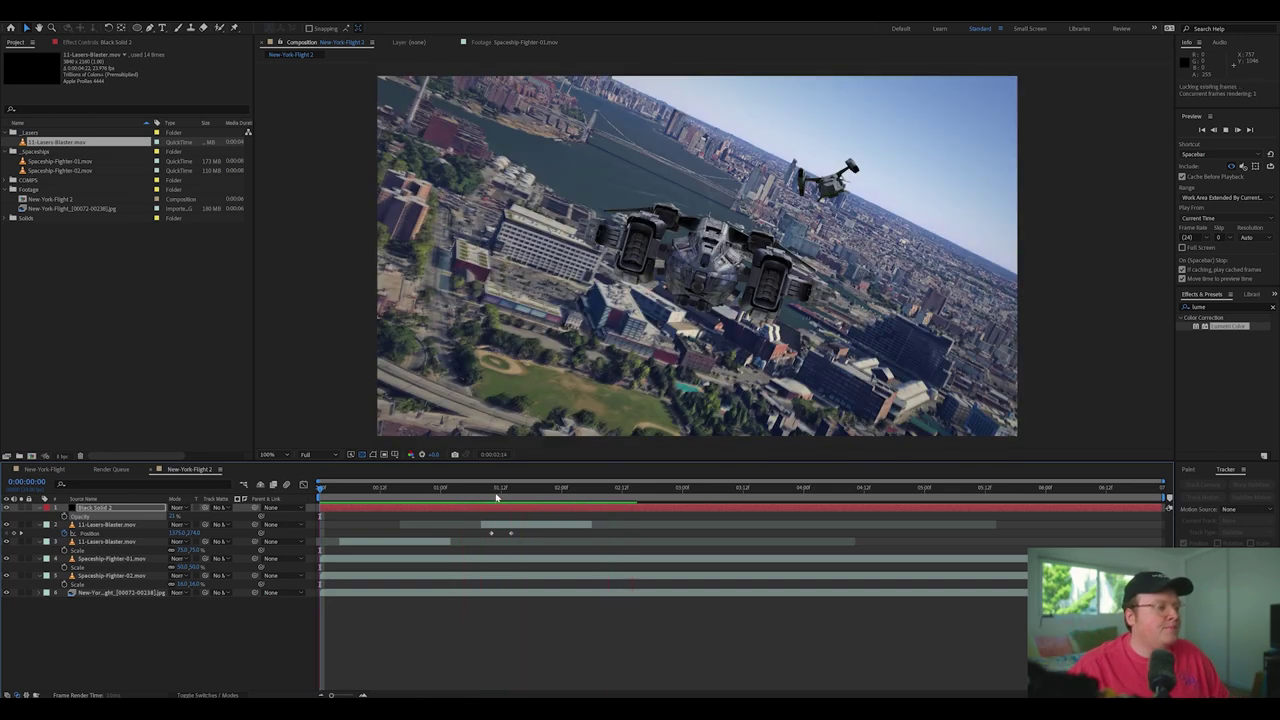
key("space")
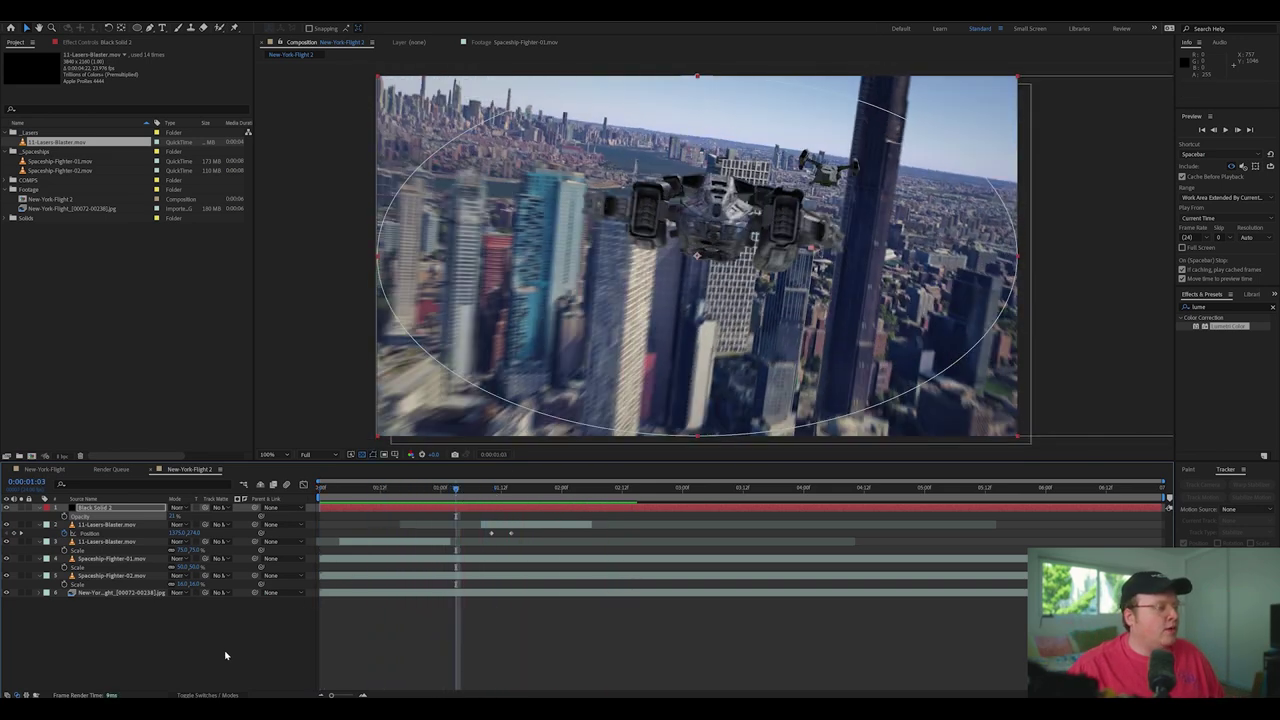
Add an adjustment layer on top of the stack and apply Quick Chromatic Aberration 2 to it.
key("ctrl+alt+y")
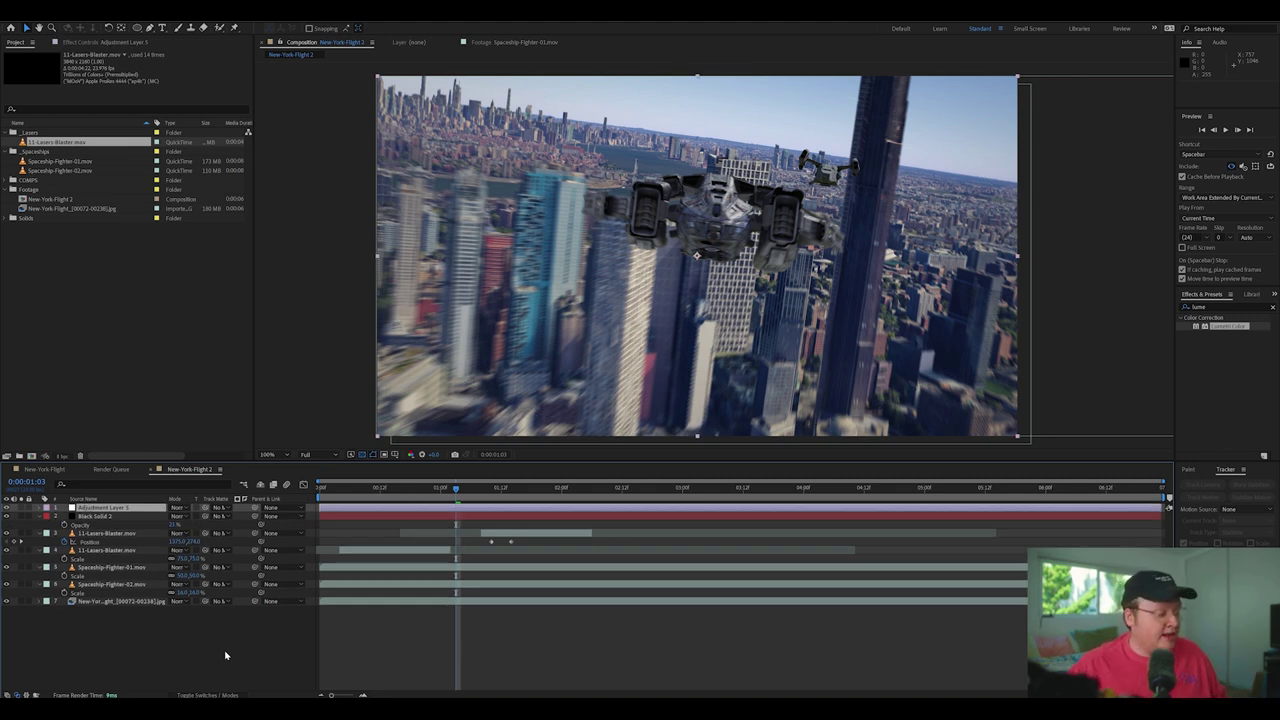
key("ctrl+space")
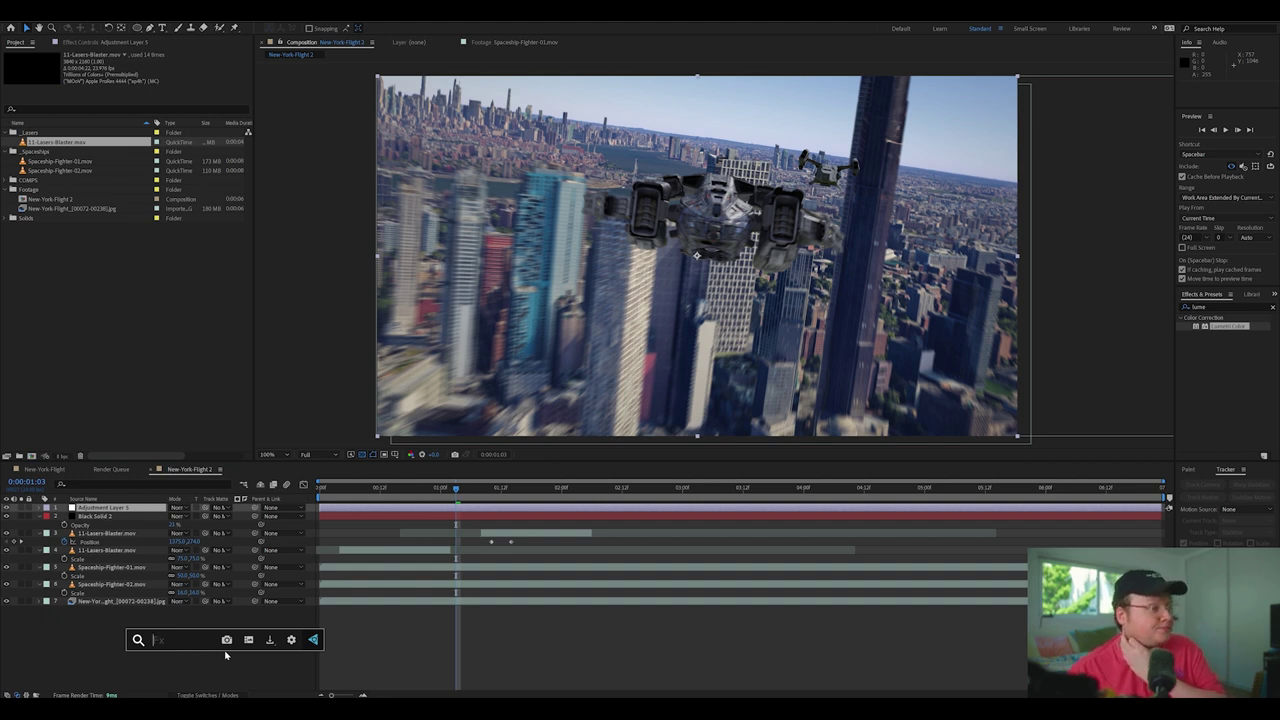
type("chro")
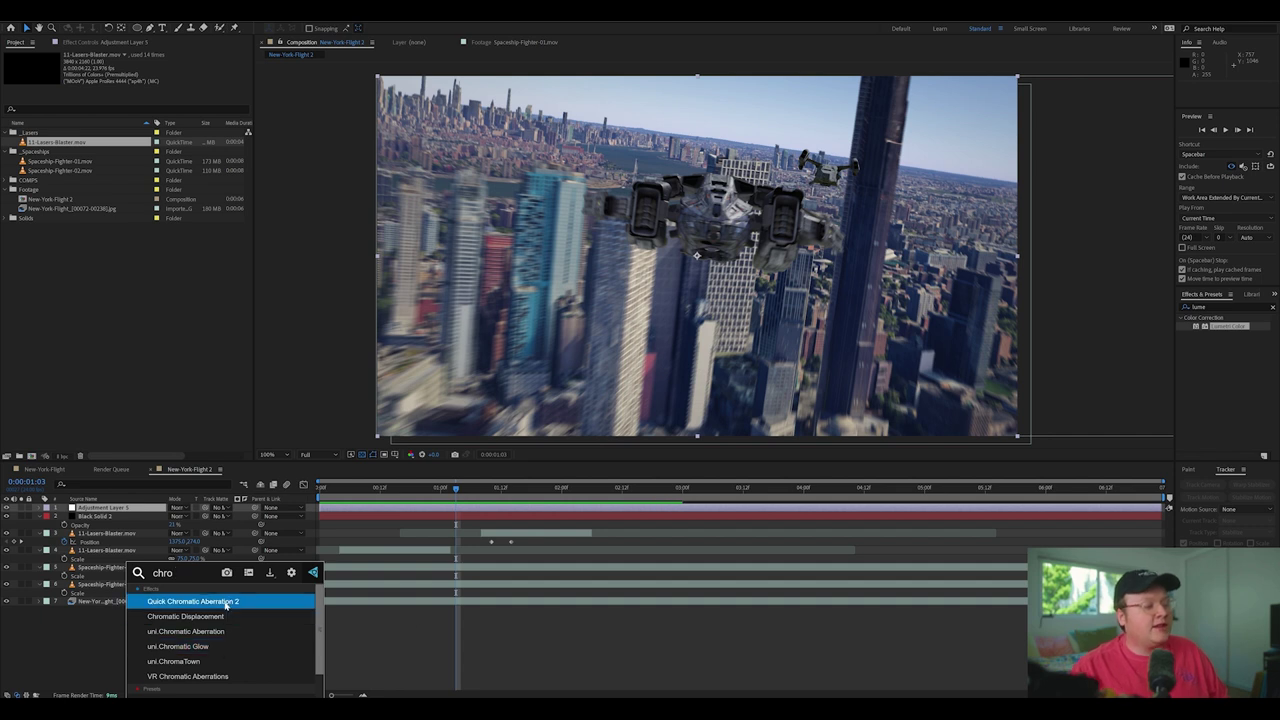
left_click(226, 603)
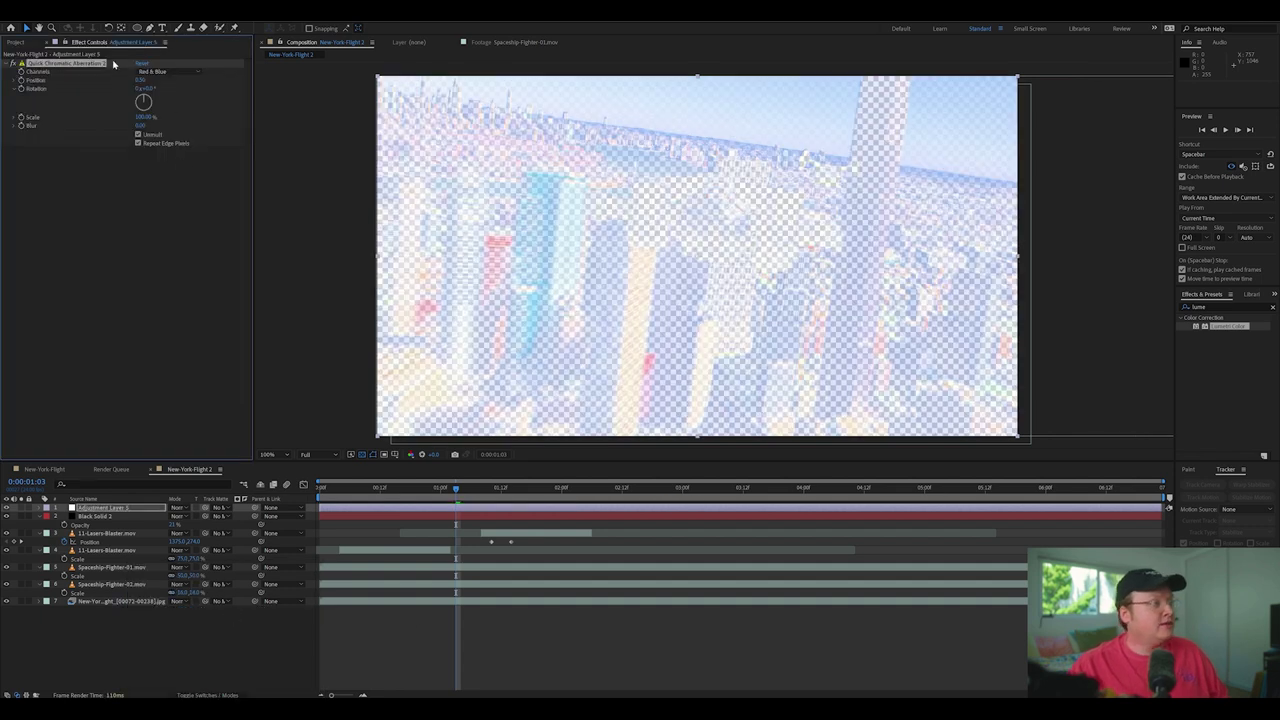
Look up the version and publisher information of the Quick Chromatic Aberration 2 effect.
right_click(95, 64)
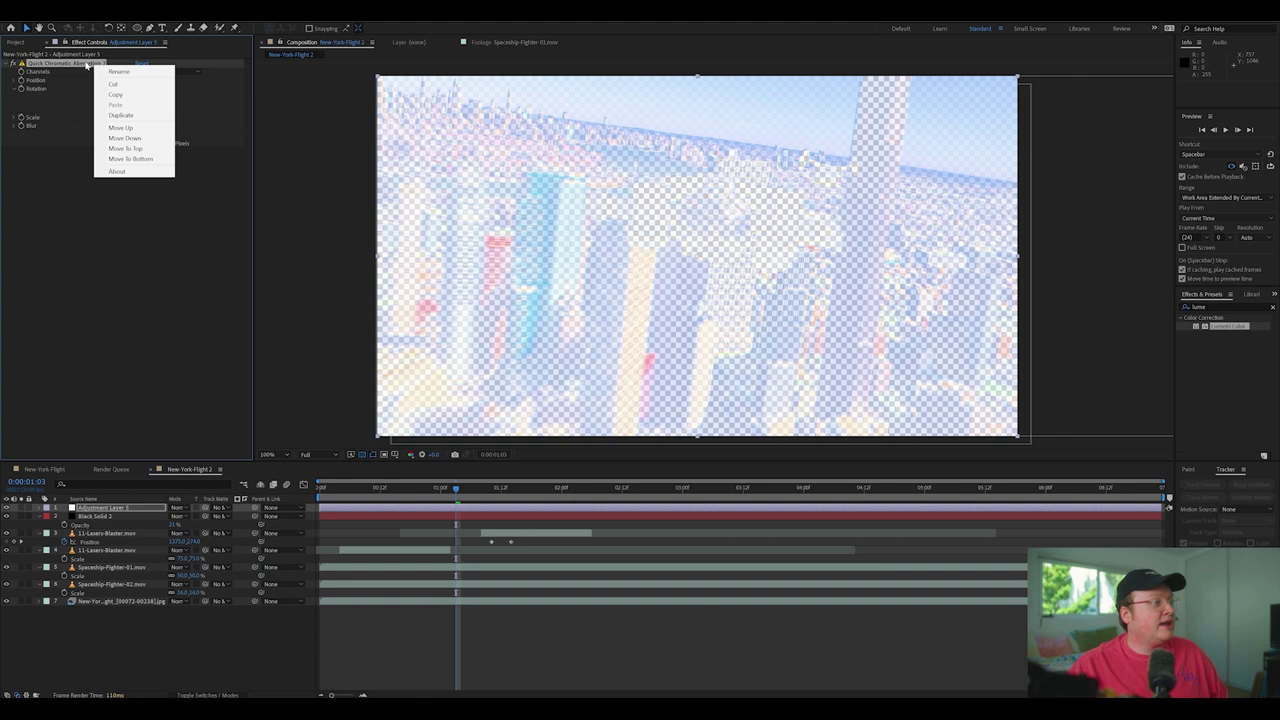
left_click(117, 171)
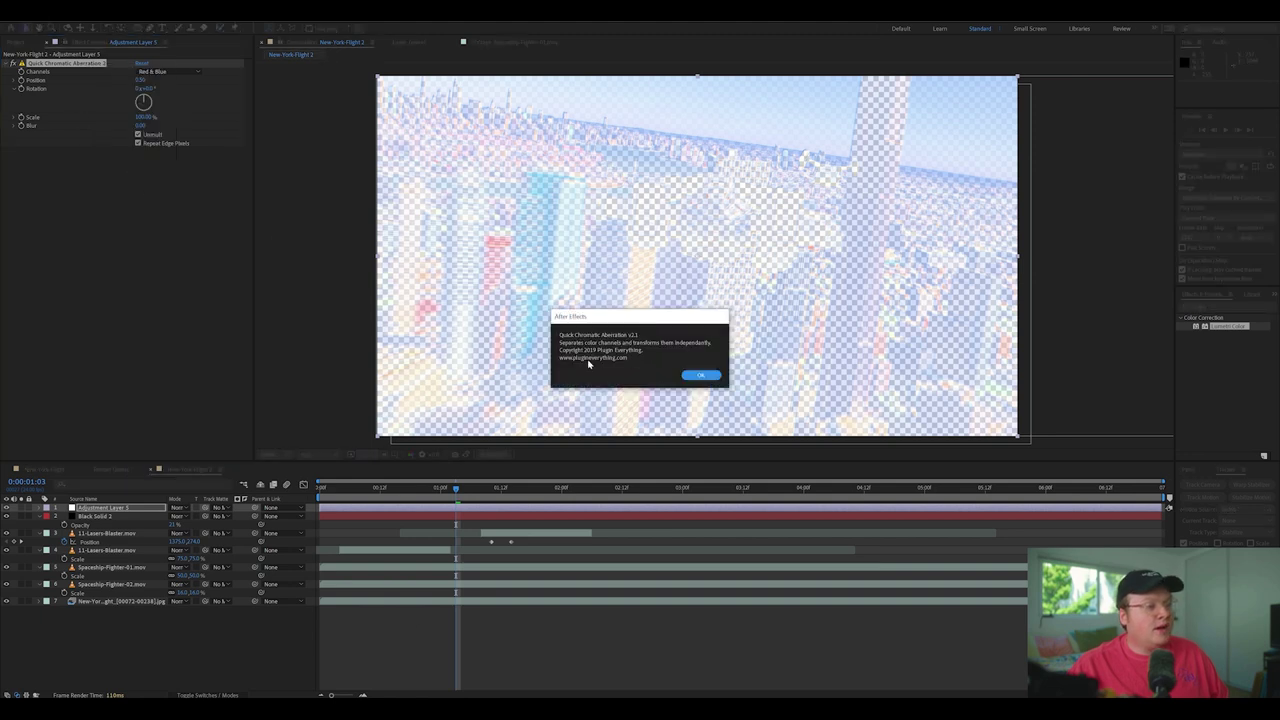
left_click(701, 376)
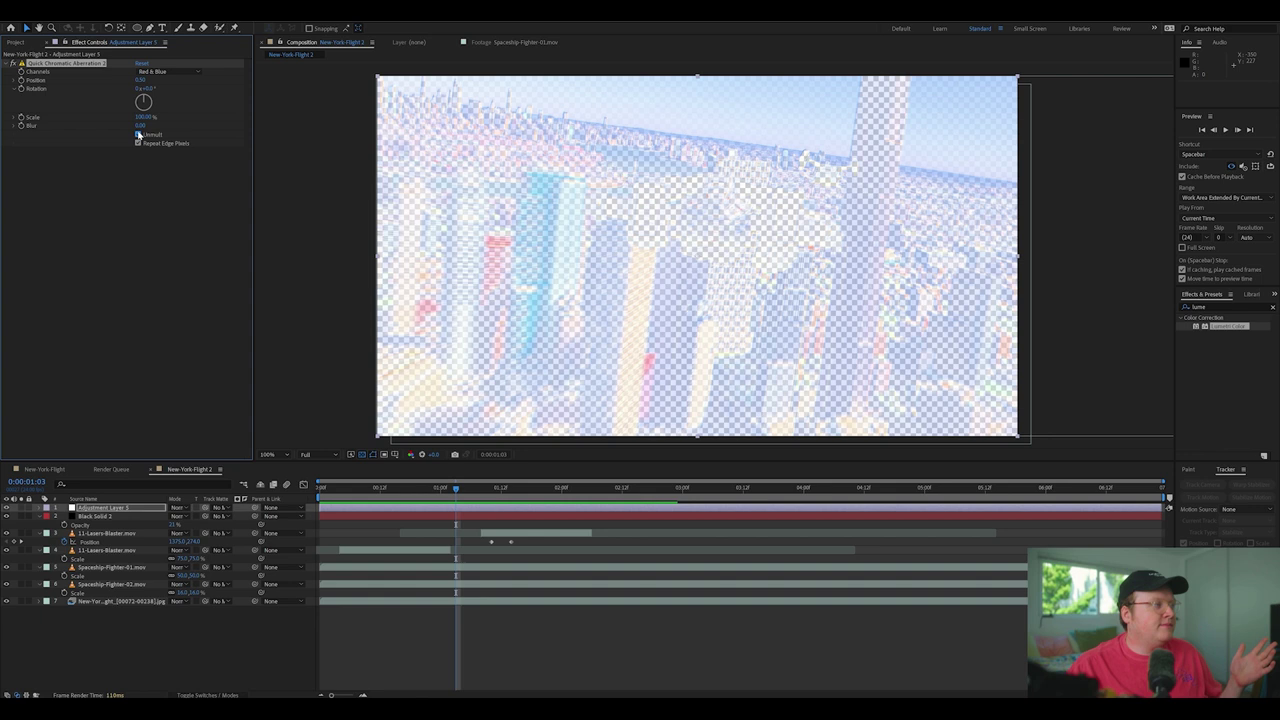
Turn off Unmult and set Position to 1.00 for the chromatic aberration, inspect the fringing on the spaceship, and play back the shot.
left_click(138, 135)
scroll(673, 295, "up", 2)
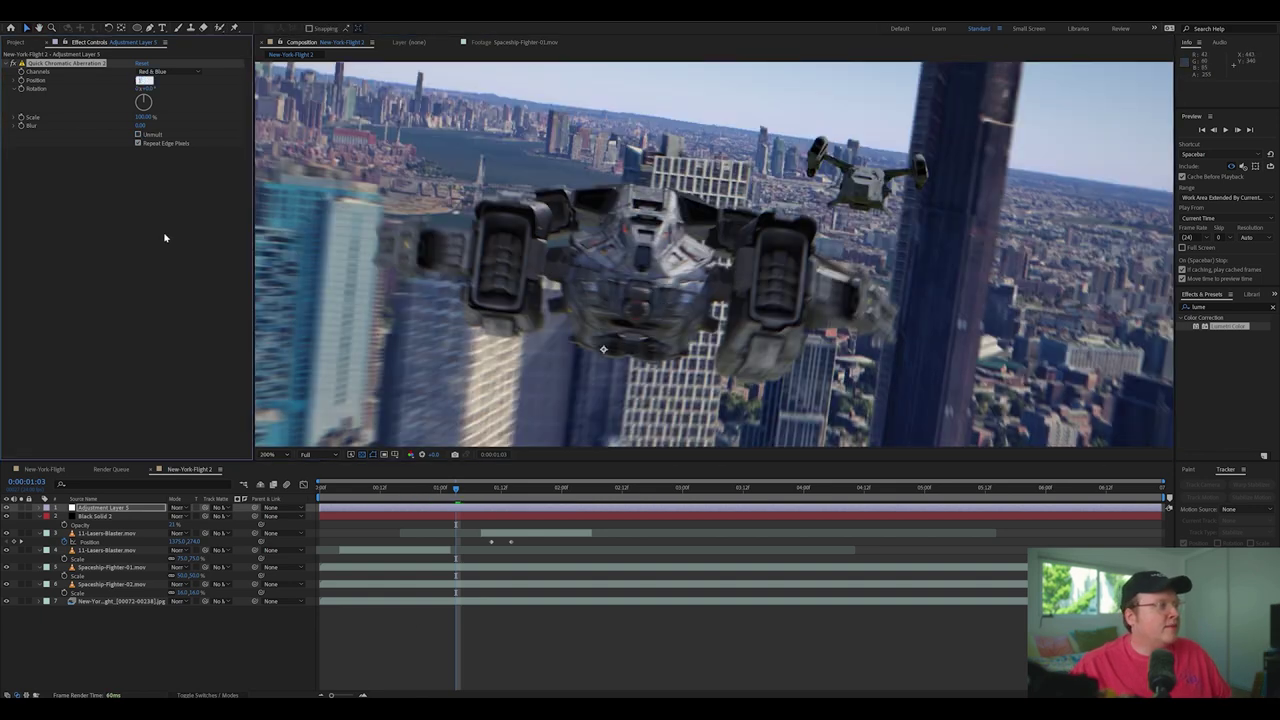
scroll(687, 265, "up", 2)
scroll(598, 225, "up", 1)
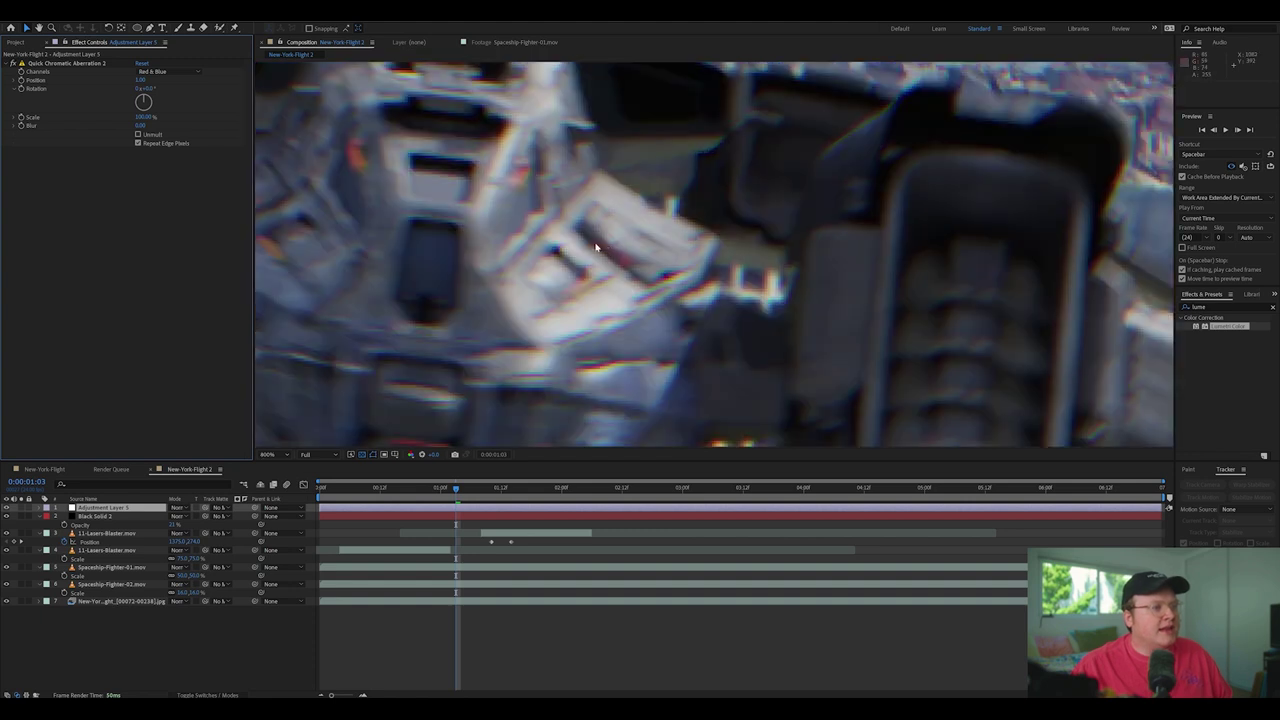
scroll(677, 334, "down", 4)
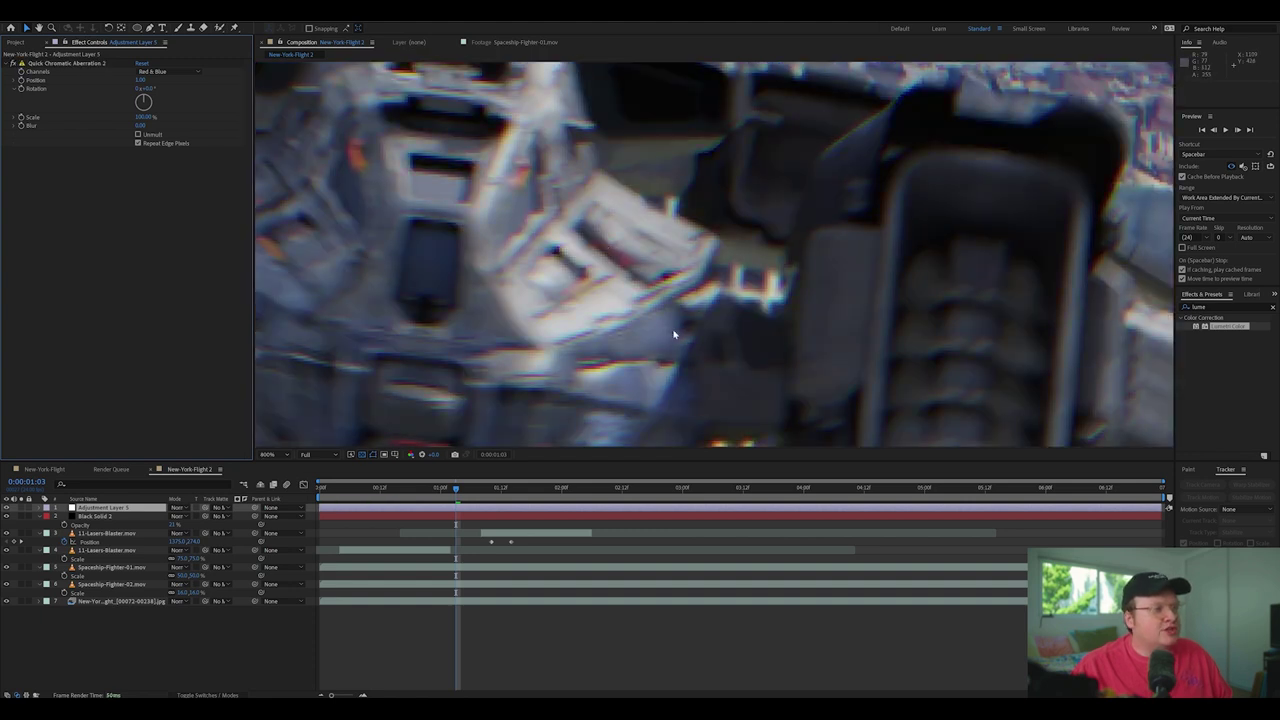
scroll(738, 297, "up", 1)
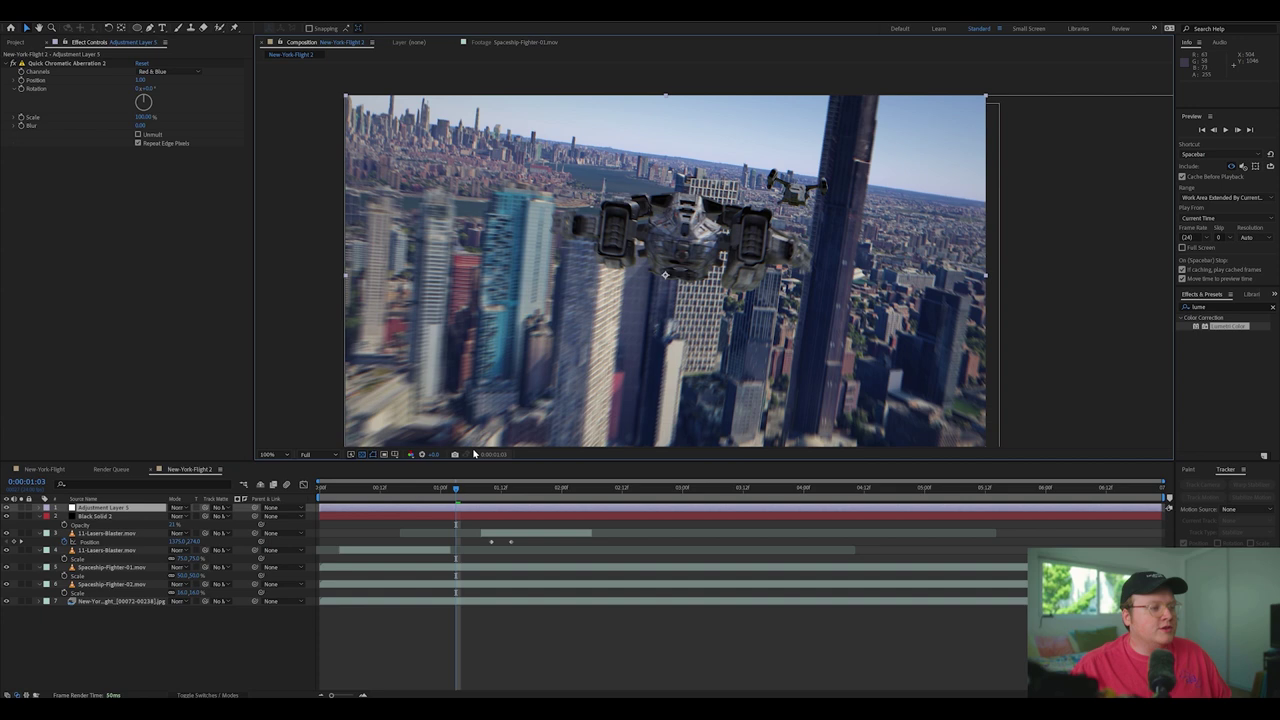
key("space")
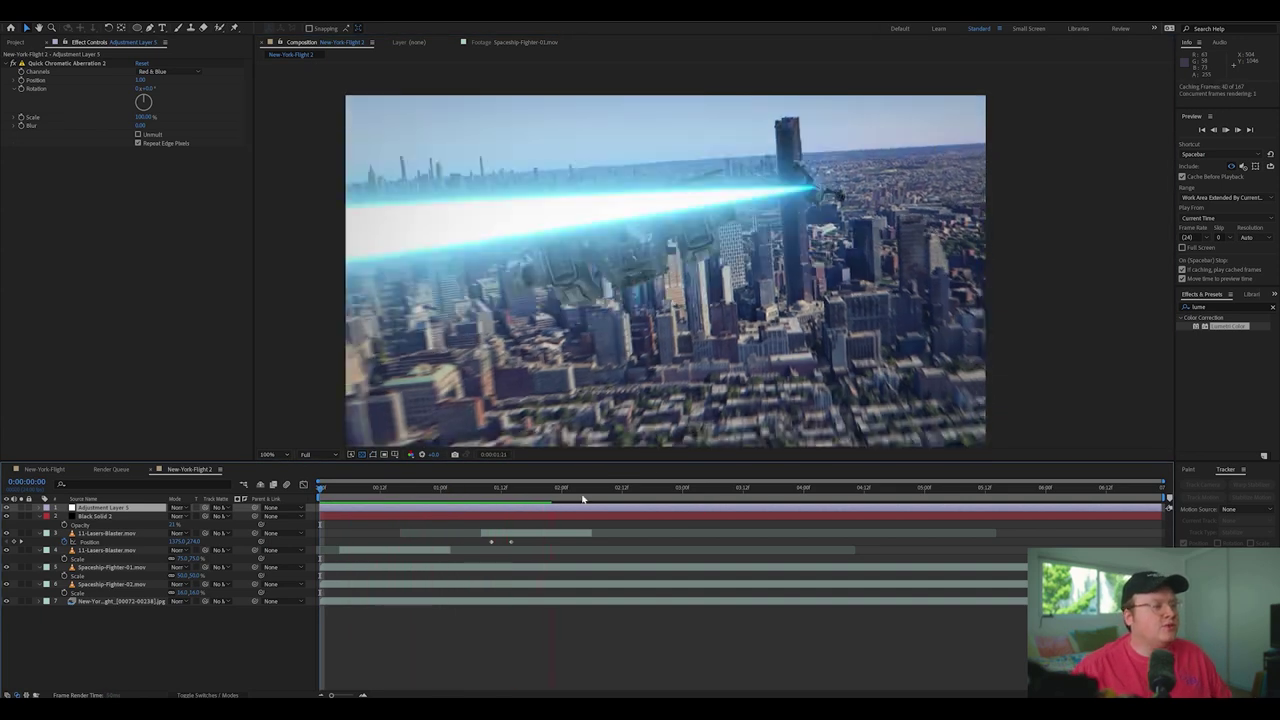
At 0:00:01:12, add the Glow effect to the adjustment layer and raise its radius to about 470.
left_click(501, 492)
key("ctrl+space")
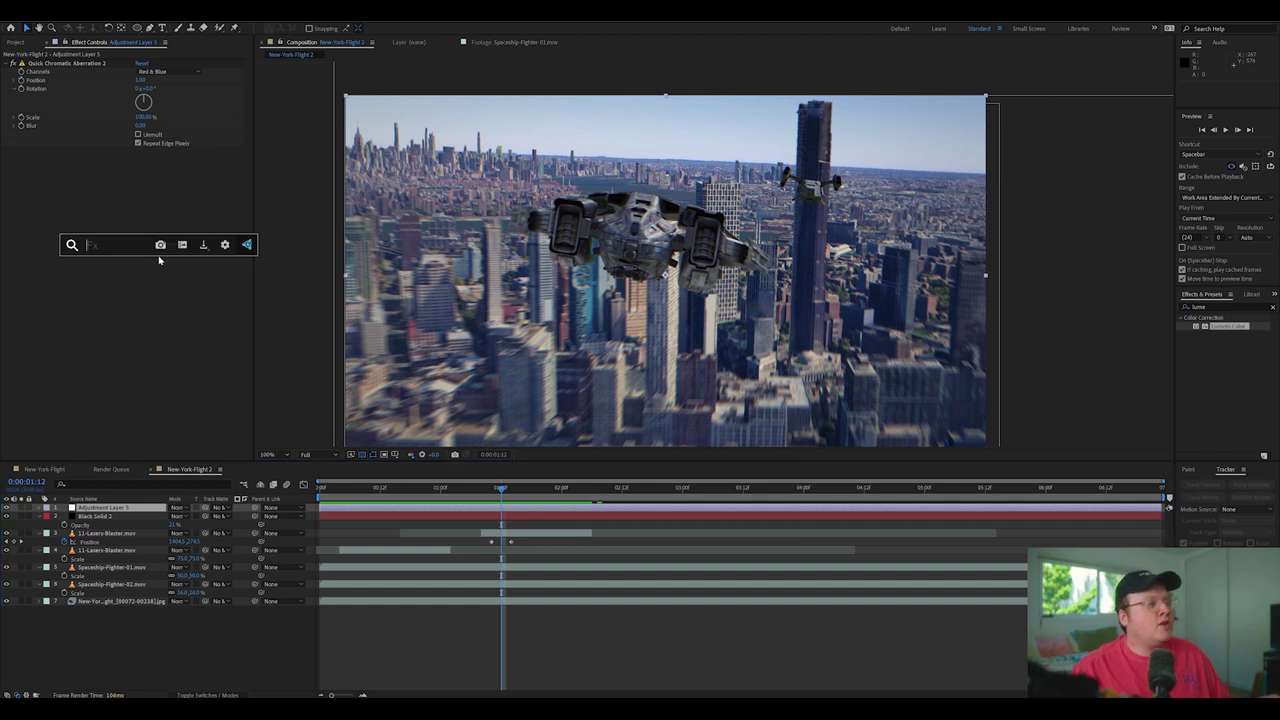
type("glow")
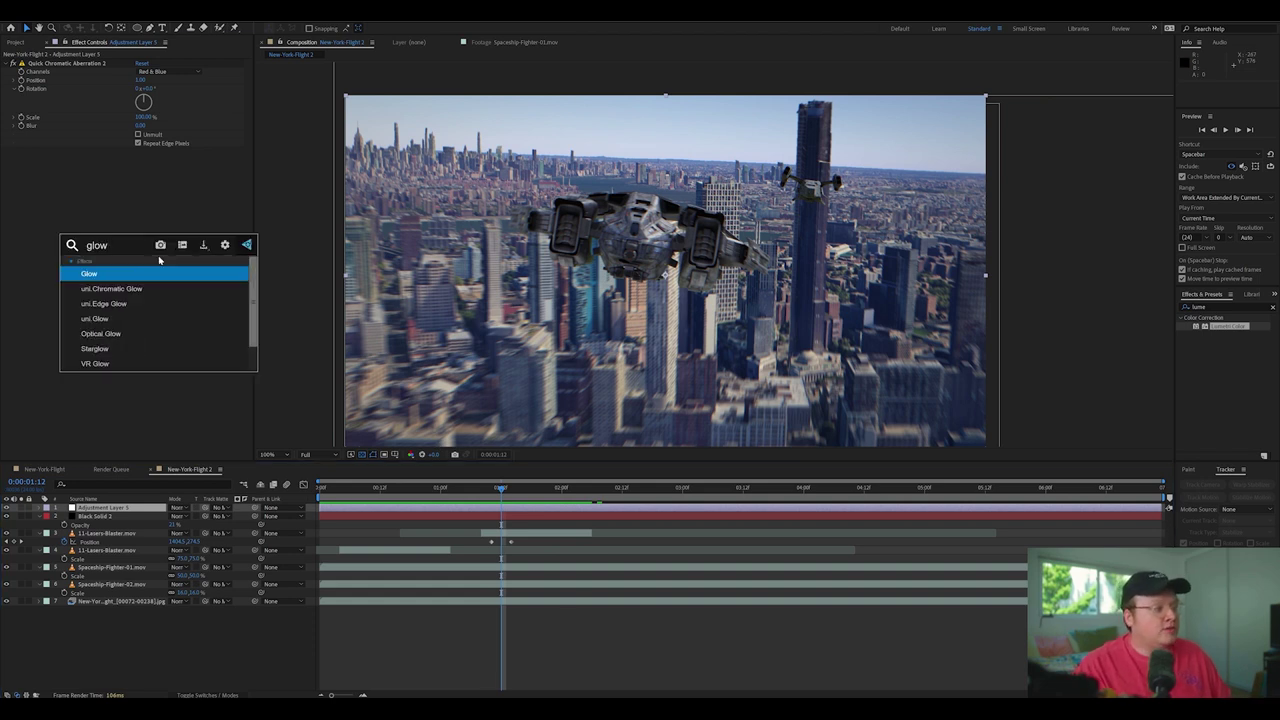
key("Return")
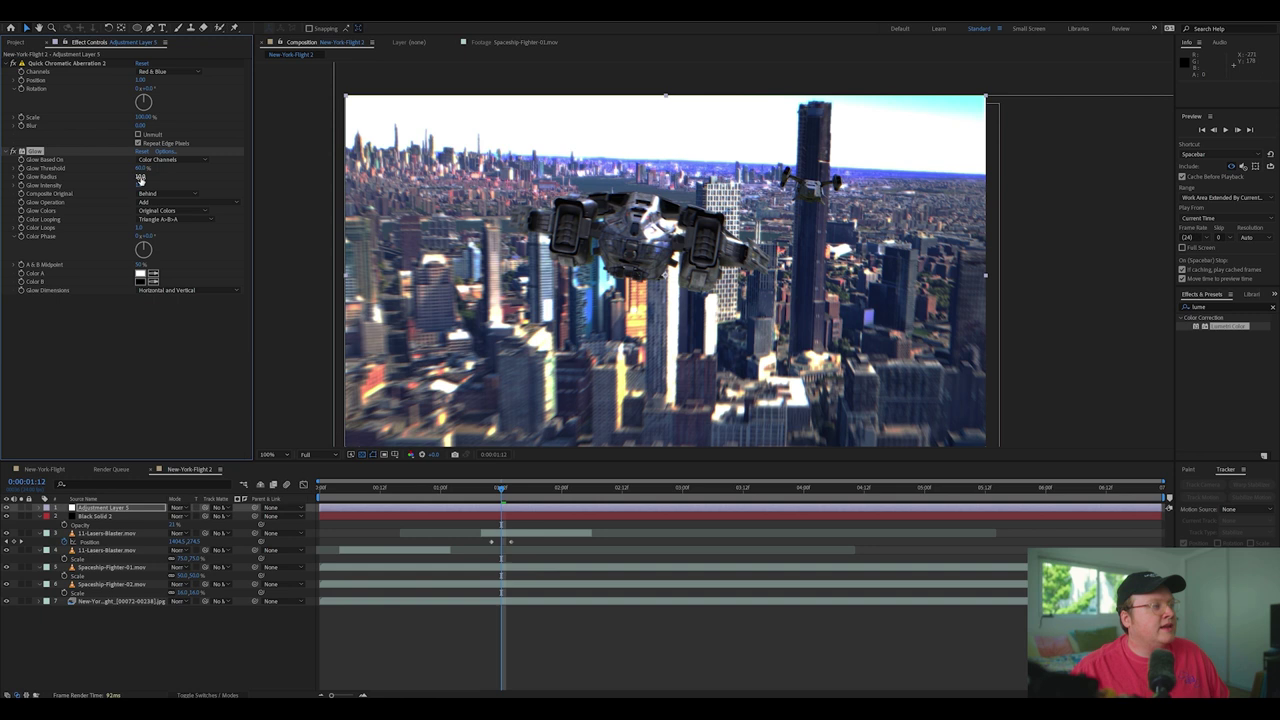
left_click_drag(141, 178, 372, 179)
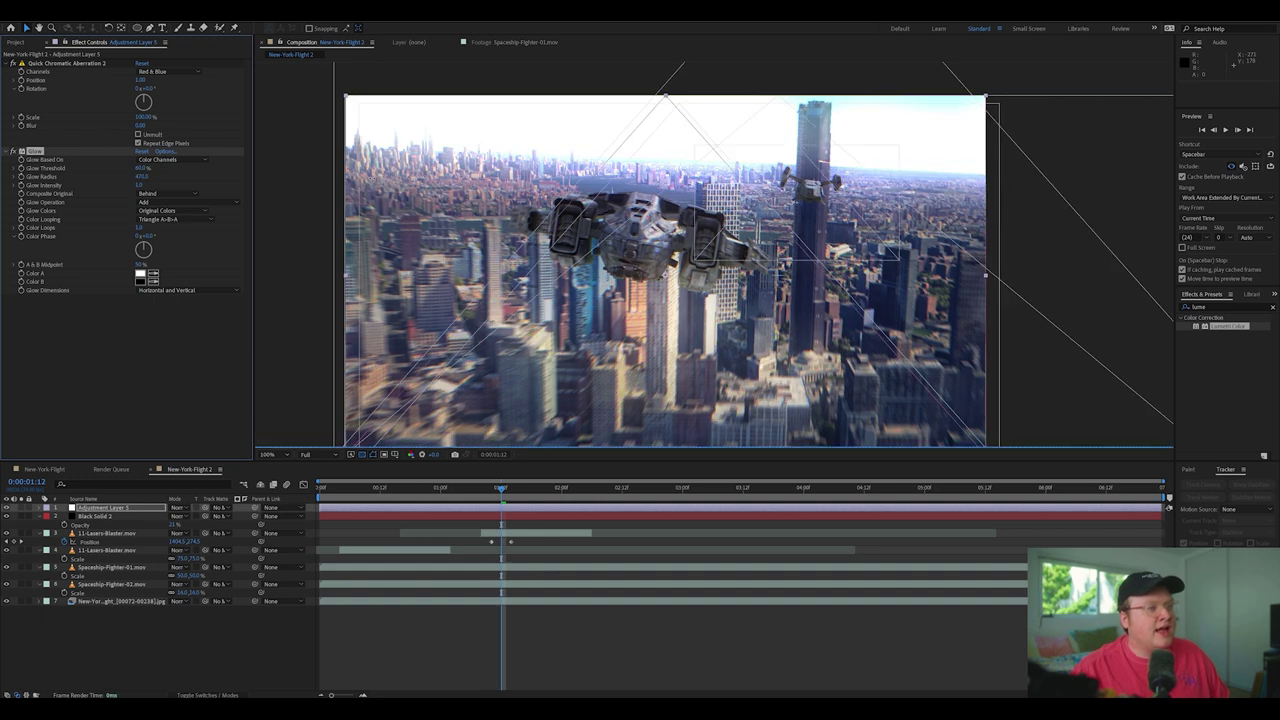
Raise the Glow threshold so only bright areas bloom, and lower the glow intensity to about 0.7.
left_click(142, 167)
mouse_move(130, 166)
left_mouse_down()
mouse_move(118, 166)
mouse_move(154, 159)
left_mouse_up()
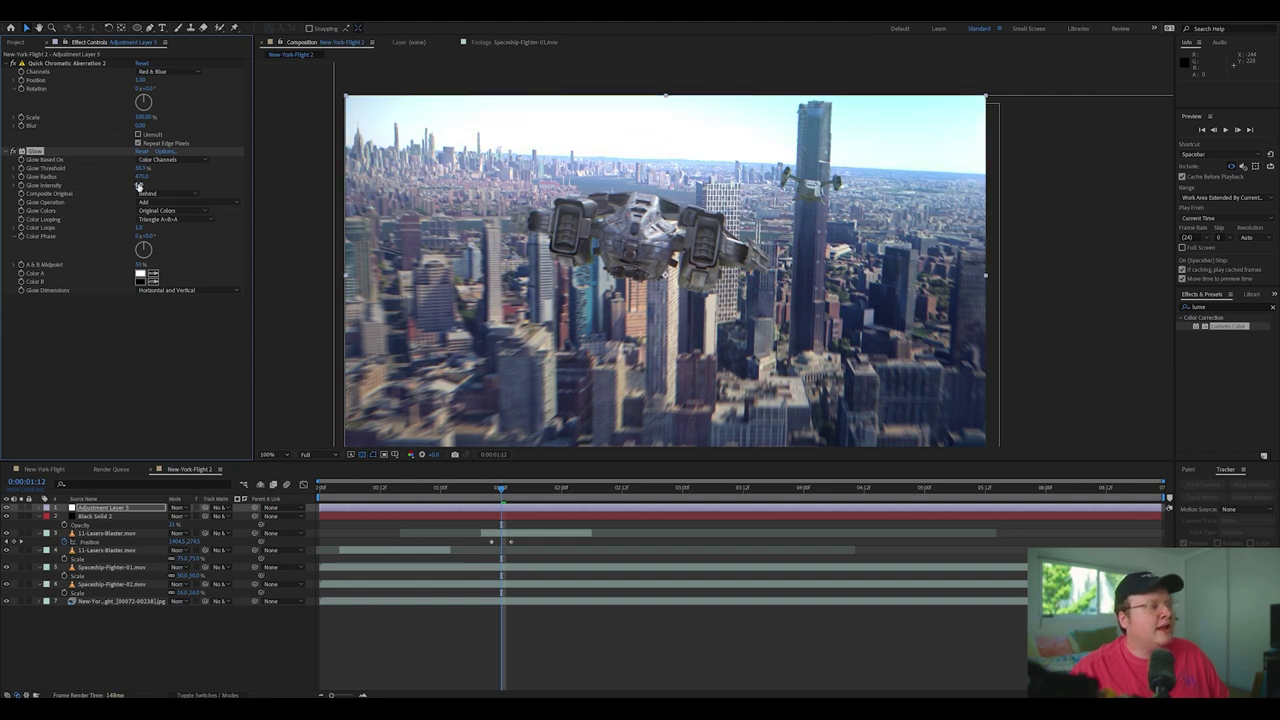
left_click_drag(139, 186, 125, 185)
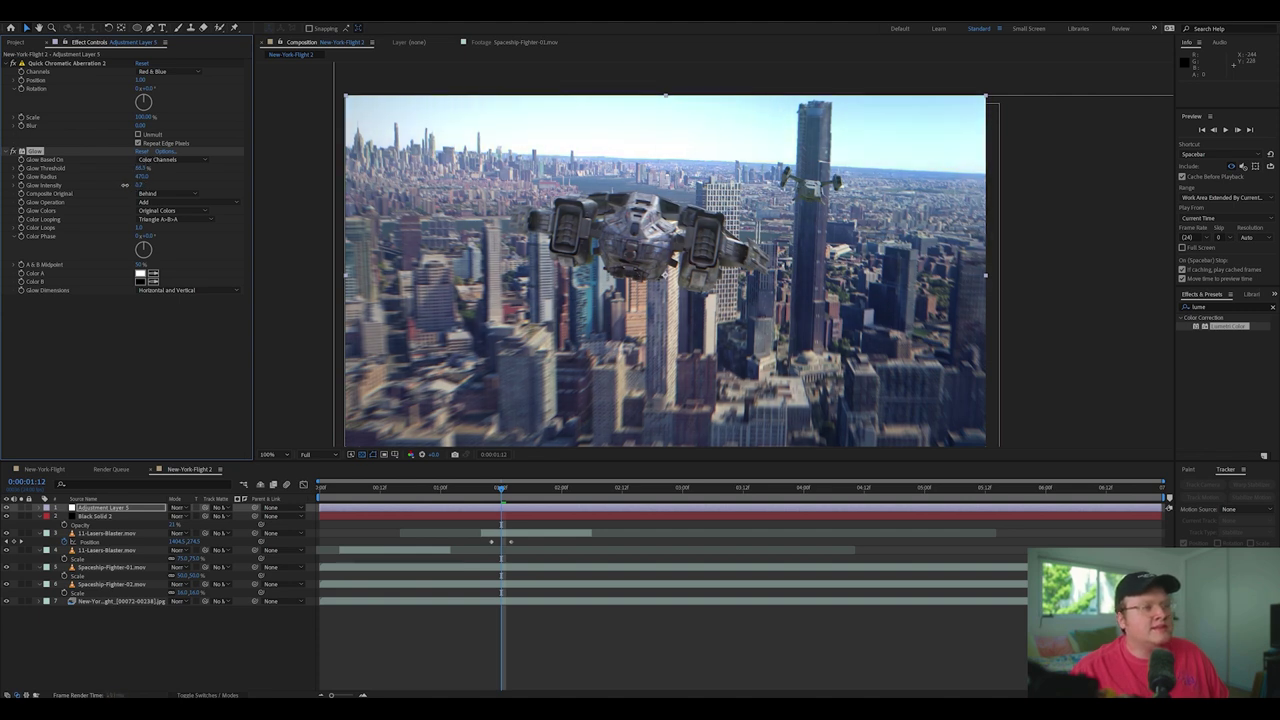
Compare the image with and without Glow, then play the shot from the first frame.
left_click(14, 151)
left_click_drag(459, 487, 275, 487)
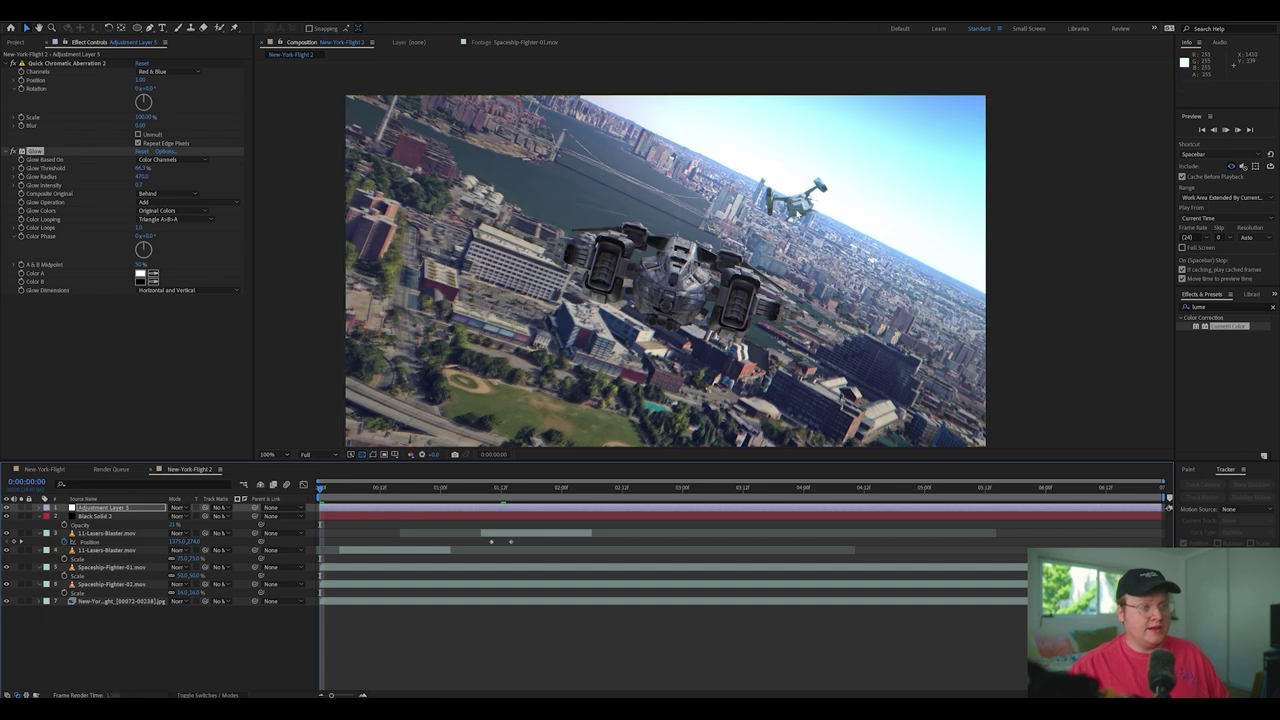
key("space")
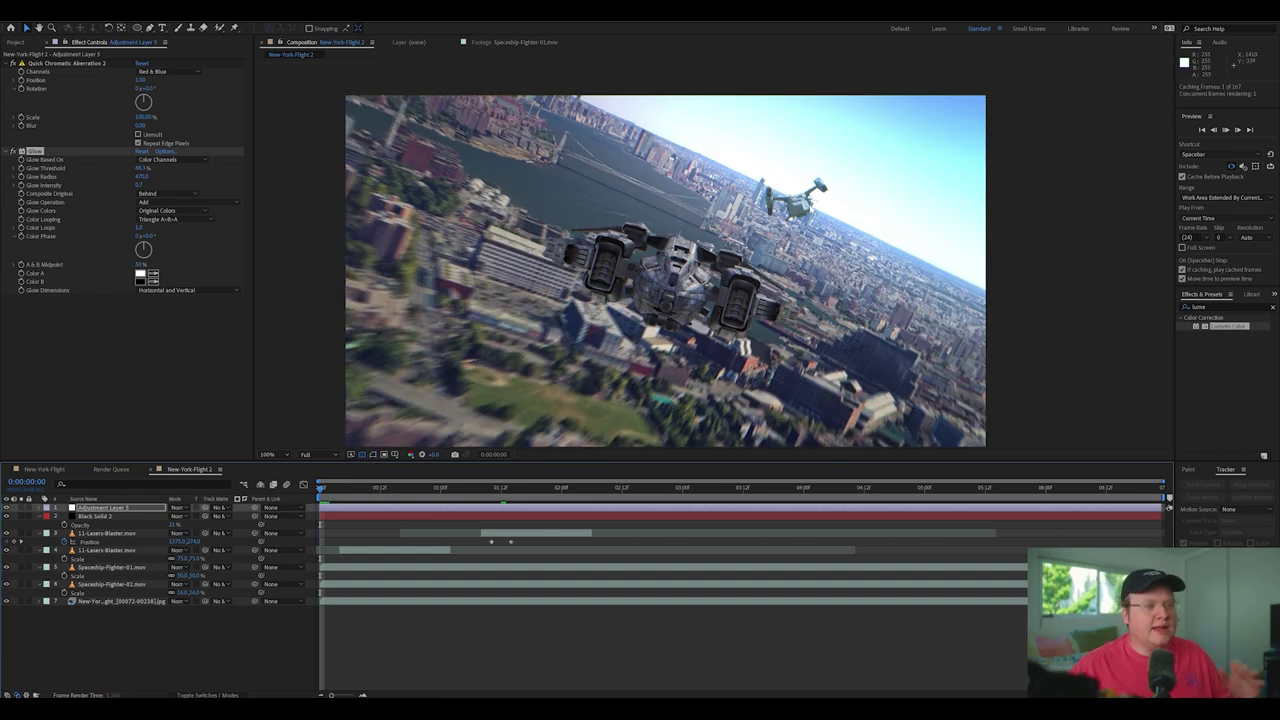